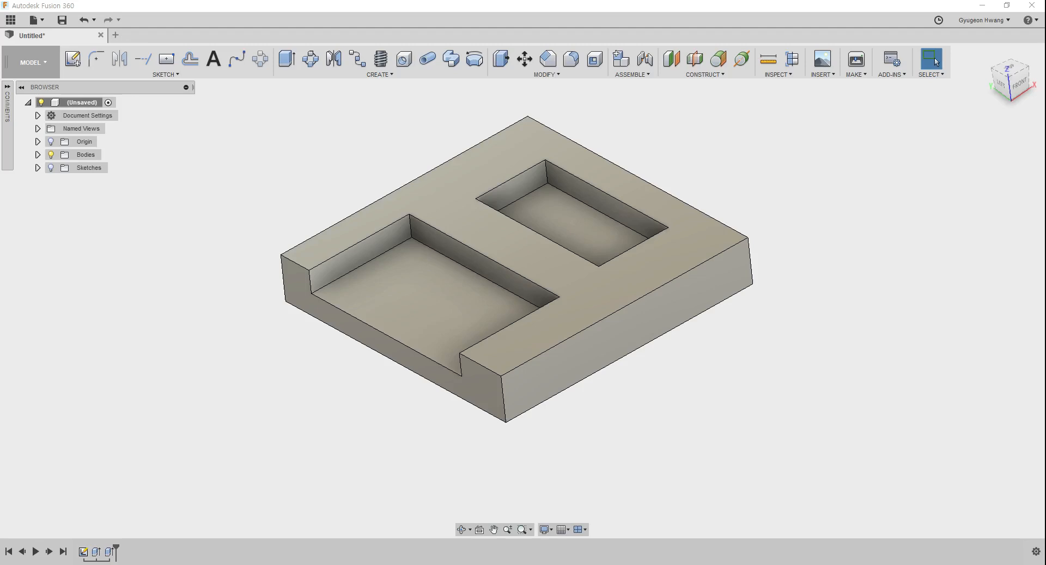
Step: Fillet the six vertical corner edges of the two pockets and the block's four outer vertical edges with a 6 mm radius
click(162, 251)
shift+middle_drag(485, 254, 551, 203)
key(f)
click(505, 193)
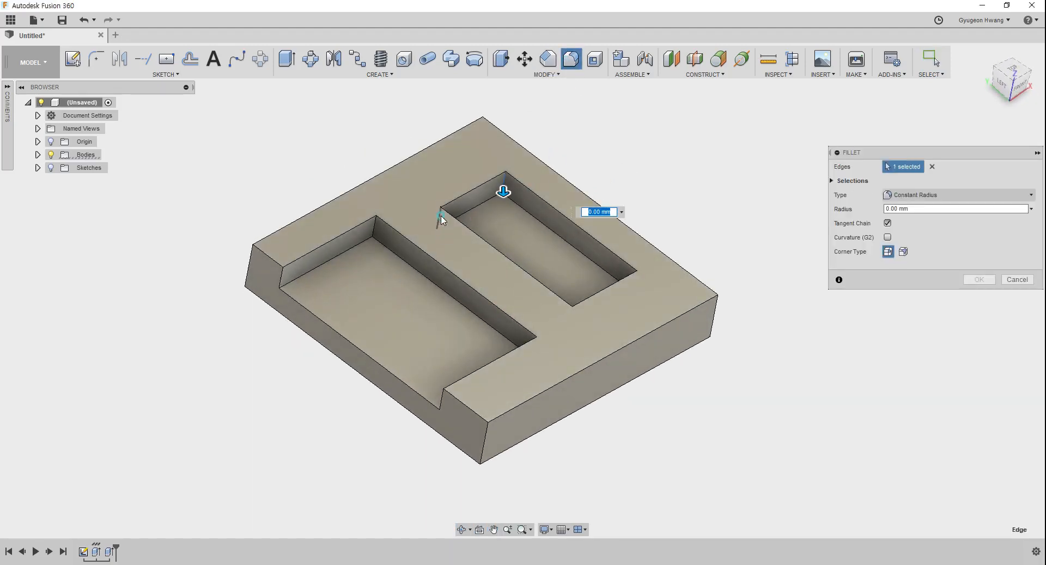
click(440, 218)
click(580, 326)
click(373, 235)
click(540, 349)
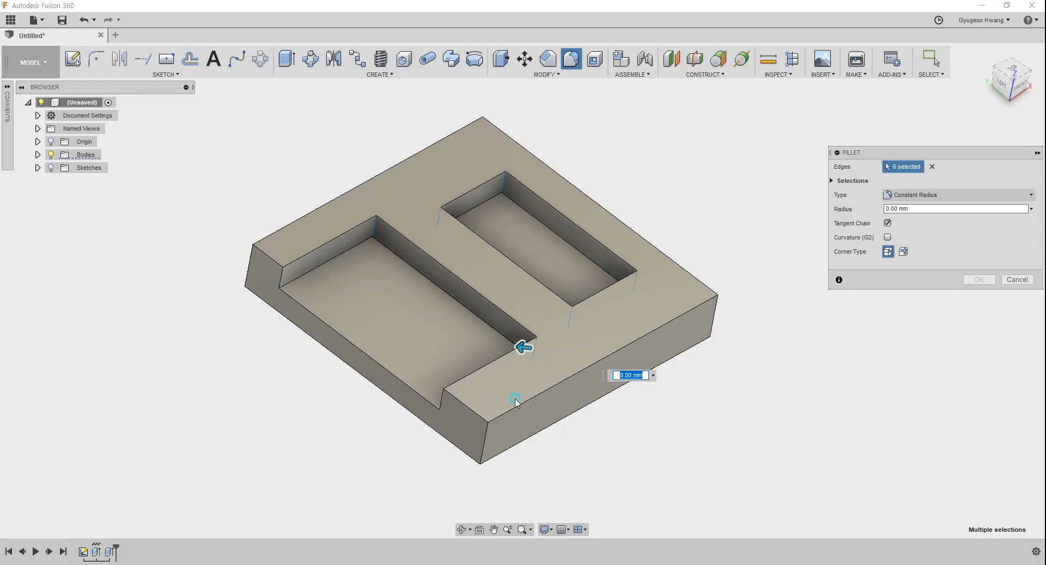
click(482, 439)
click(713, 326)
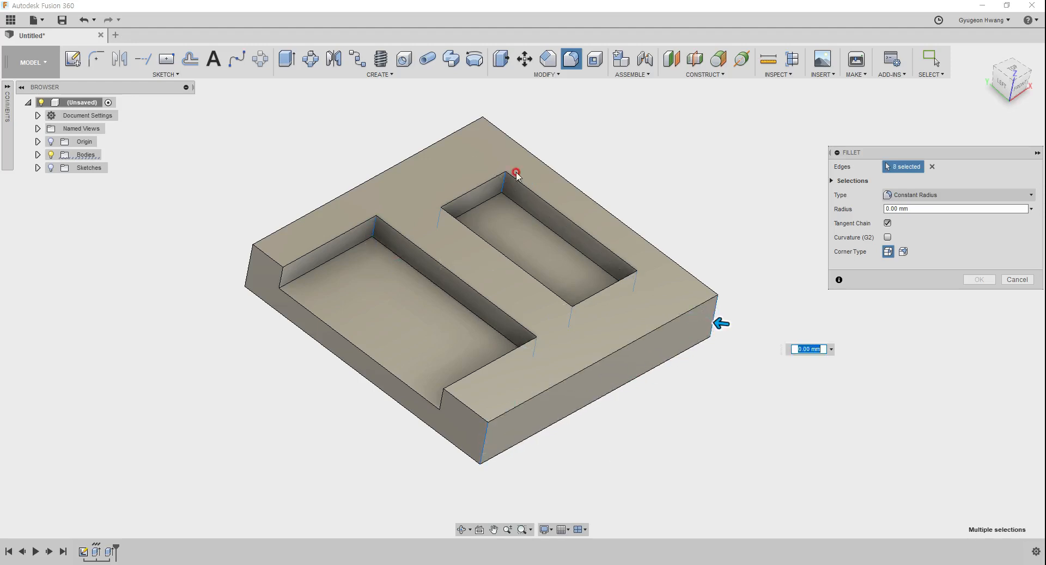
click(478, 133)
click(252, 270)
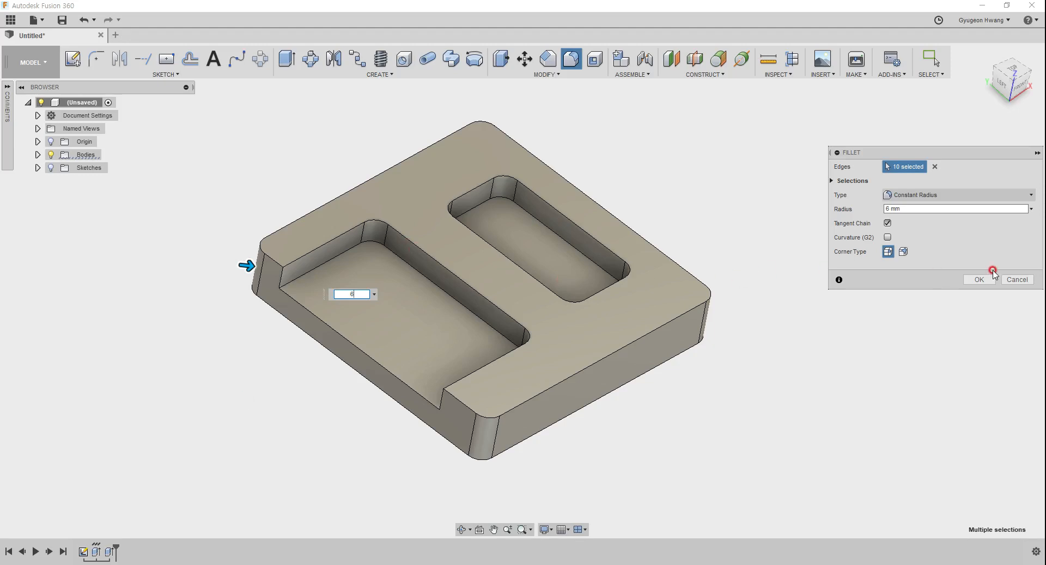
click(979, 279)
Step: Switch to the CAM workspace and start a 2D Face operation, moving its settings dialog clear of the model
shift+middle_drag(521, 408, 537, 350)
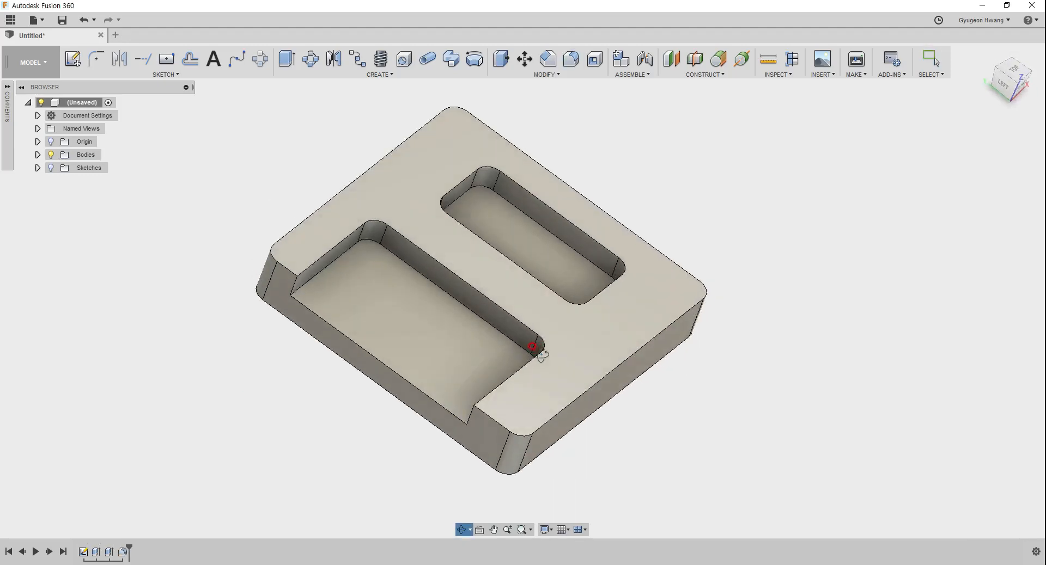
click(32, 62)
click(25, 201)
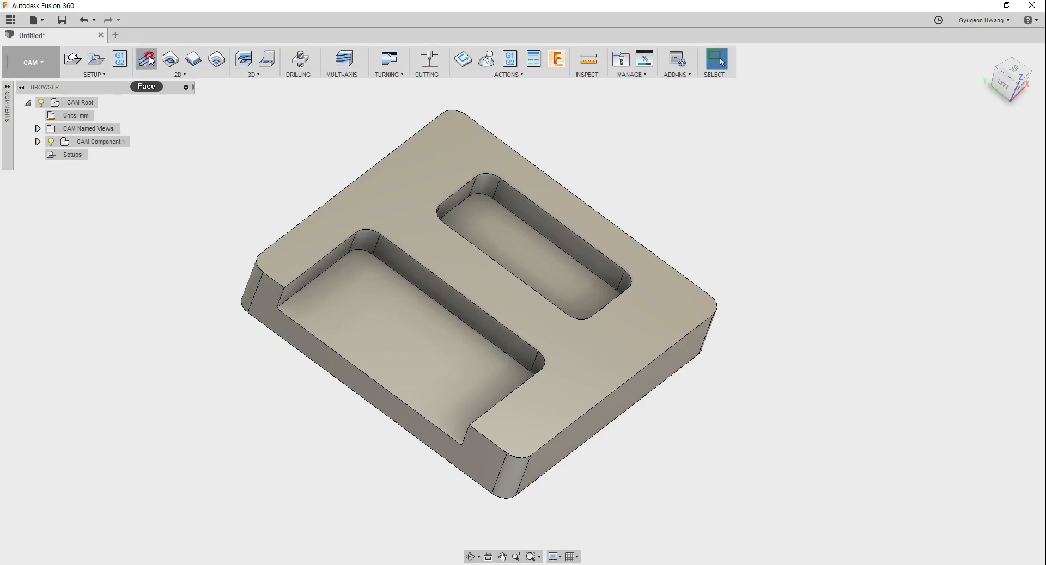
click(174, 74)
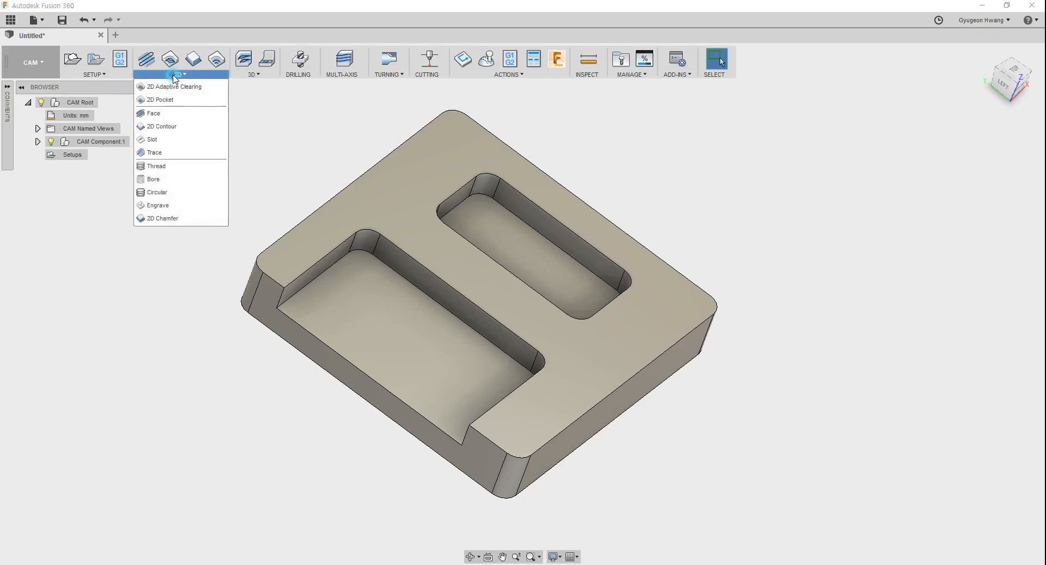
click(154, 113)
drag(317, 148, 762, 138)
Step: Assign tool 27, the Ø50 mm face mill, to the face operation
click(764, 179)
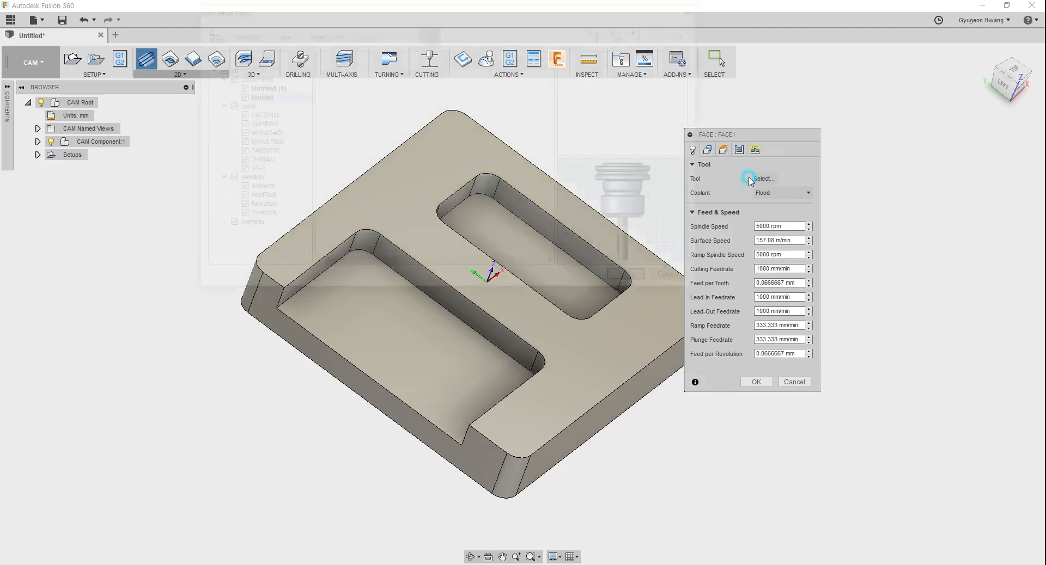
click(369, 88)
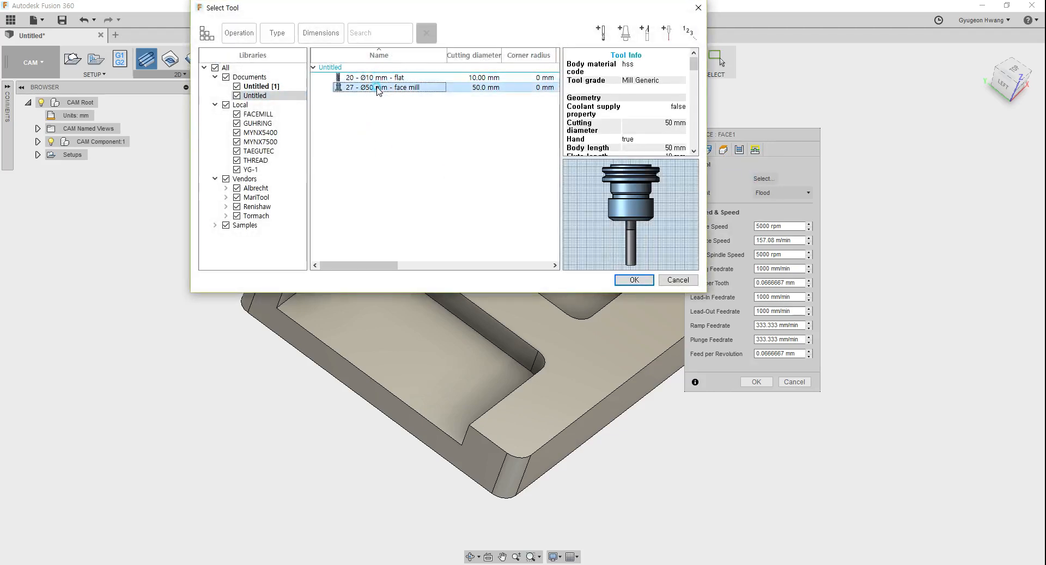
click(391, 78)
click(415, 225)
click(634, 279)
click(728, 178)
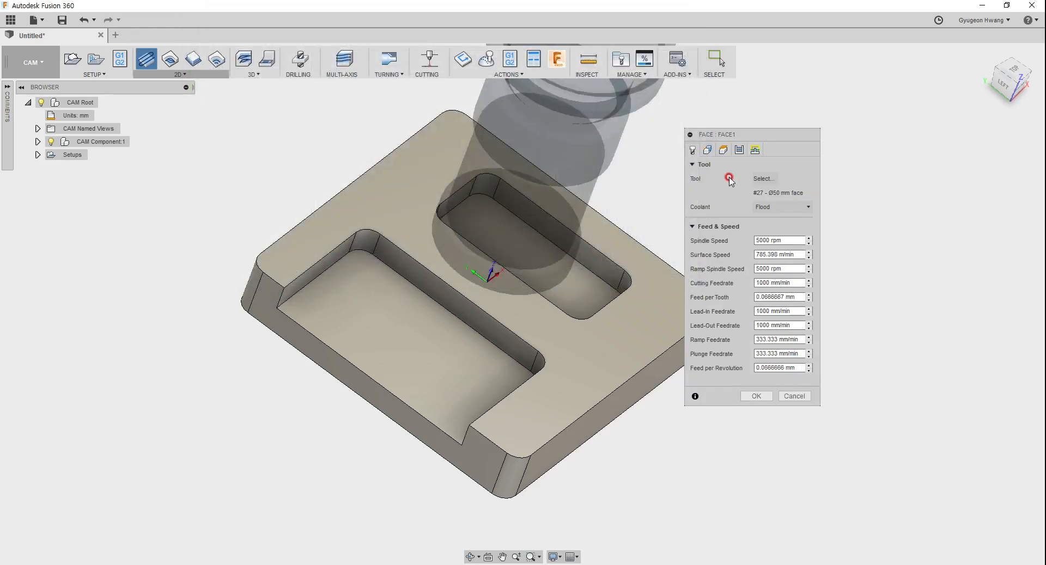
Step: Copy the variable tool_diameter from the face operation's stepover expression without changing that expression
click(723, 150)
click(738, 150)
click(773, 207)
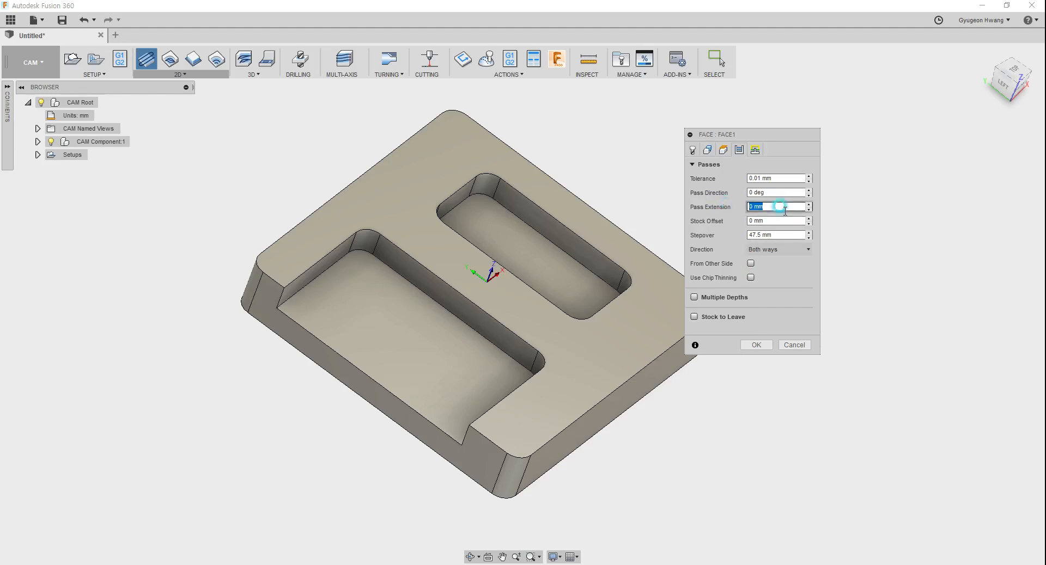
right_click(782, 235)
click(813, 293)
click(572, 194)
drag(567, 192, 608, 193)
key(ctrl+c)
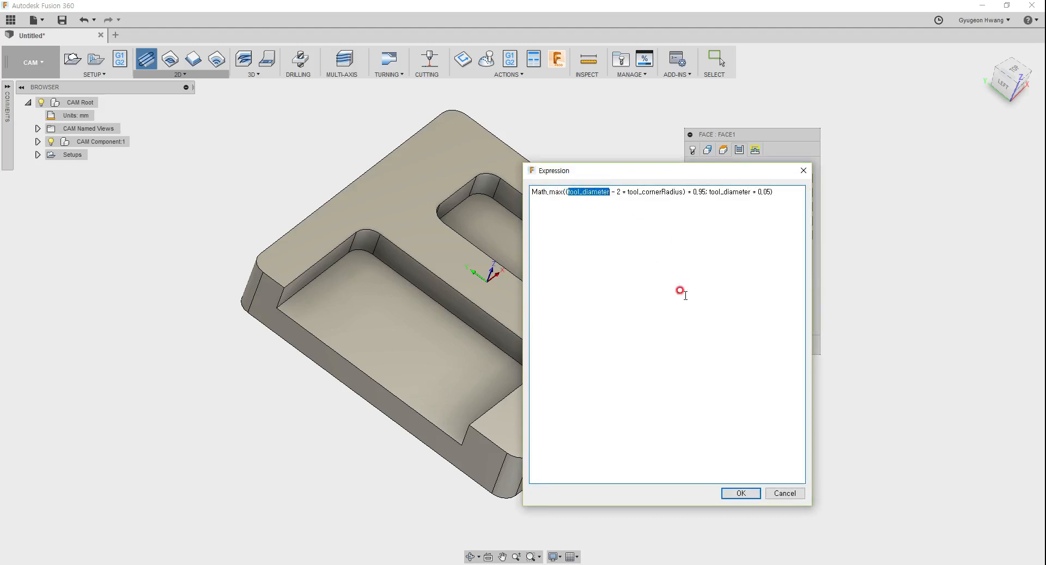
click(785, 493)
Step: Set the face operation's pass extension with the expression tool_diameter /2 +2
right_click(761, 206)
click(815, 264)
key(ctrl+v)
click(696, 271)
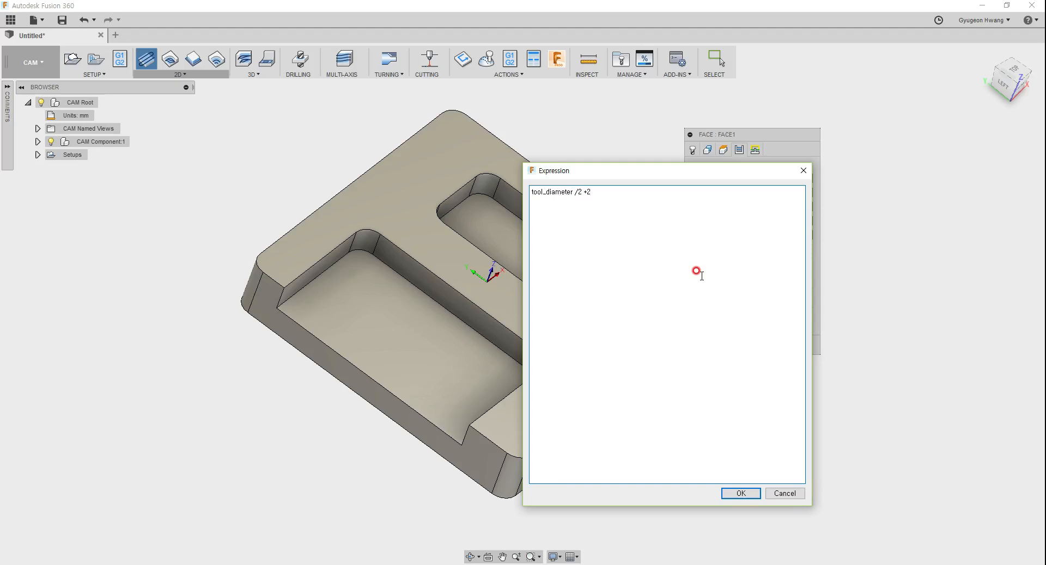
click(740, 494)
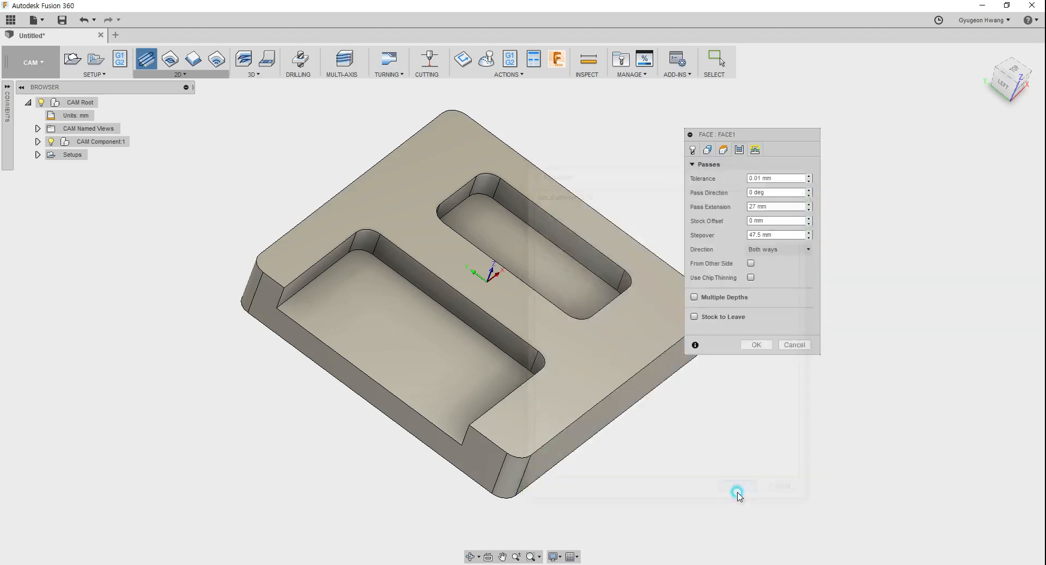
click(779, 190)
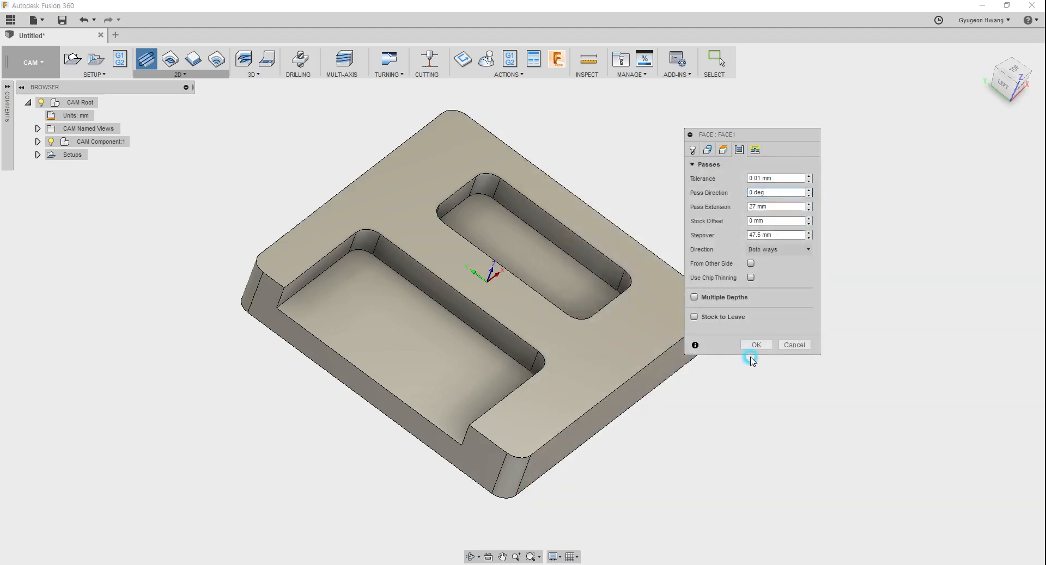
Step: Enable multiple depths with a 1 mm maximum stepdown and a finishing step of 0.1 mm, and create the face operation
click(694, 300)
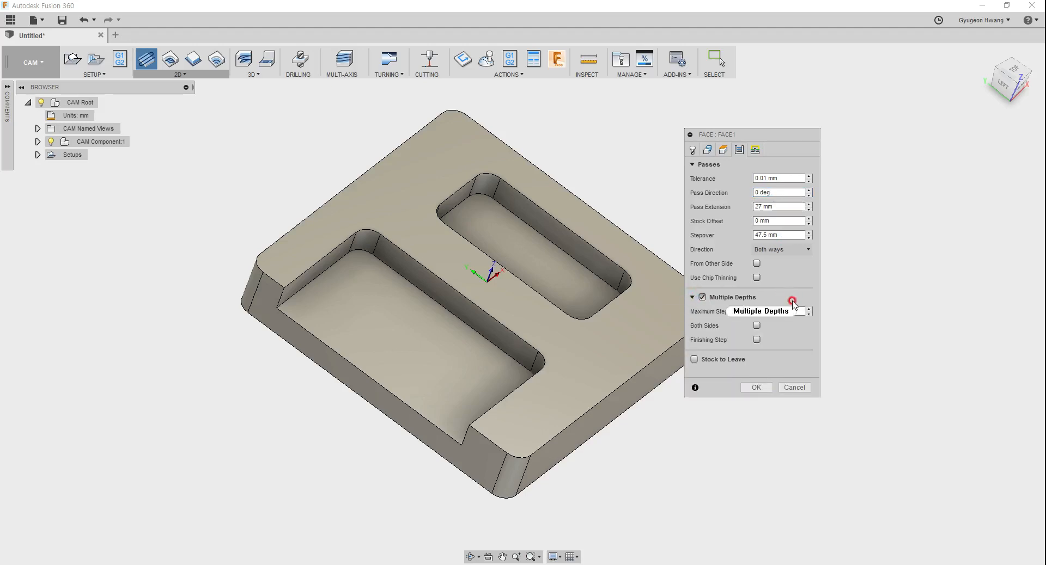
click(773, 308)
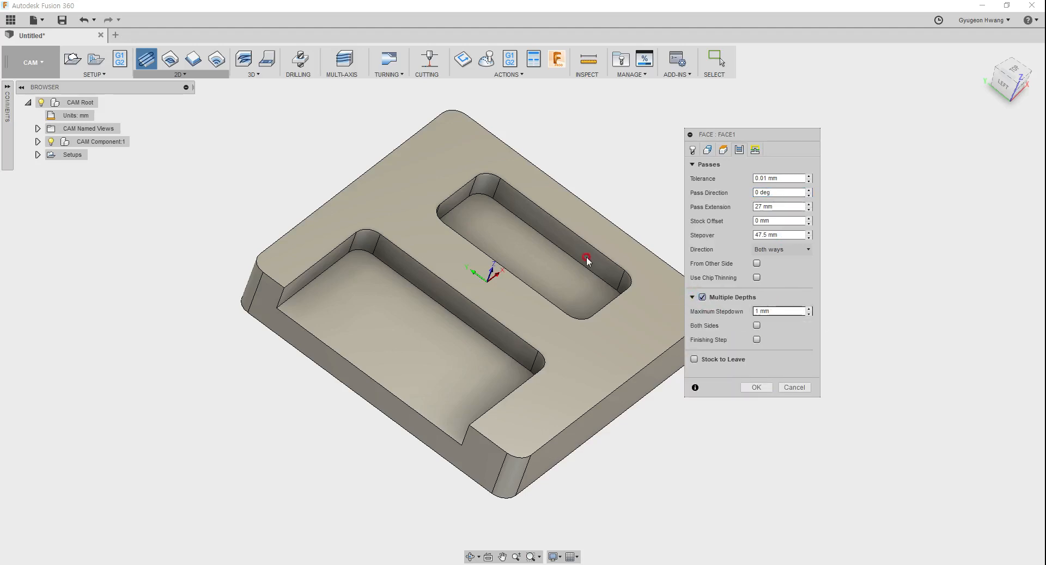
click(757, 341)
click(763, 368)
text(0.1)
click(755, 416)
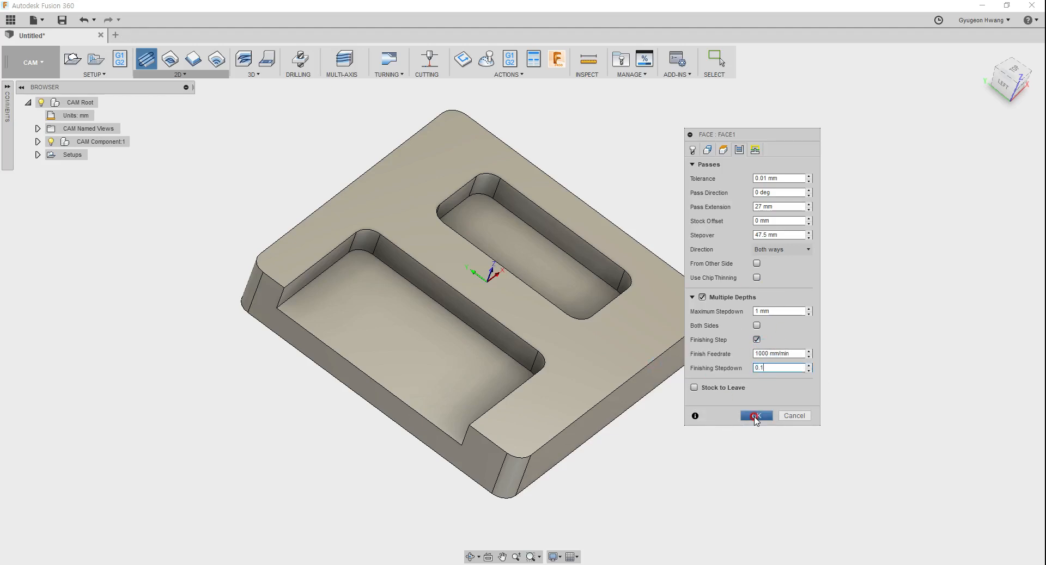
click(756, 416)
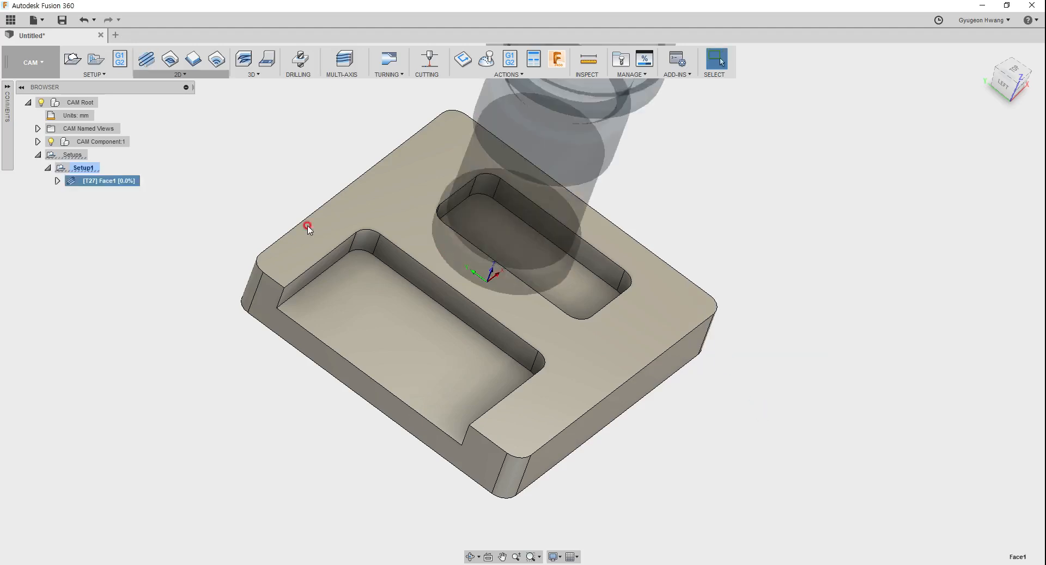
right_click(86, 169)
click(162, 164)
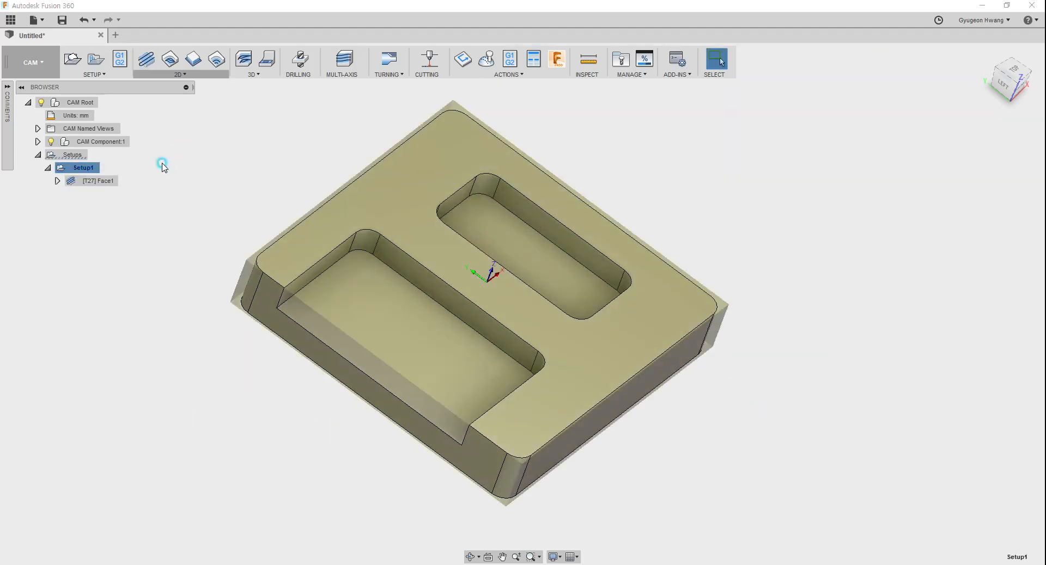
click(75, 58)
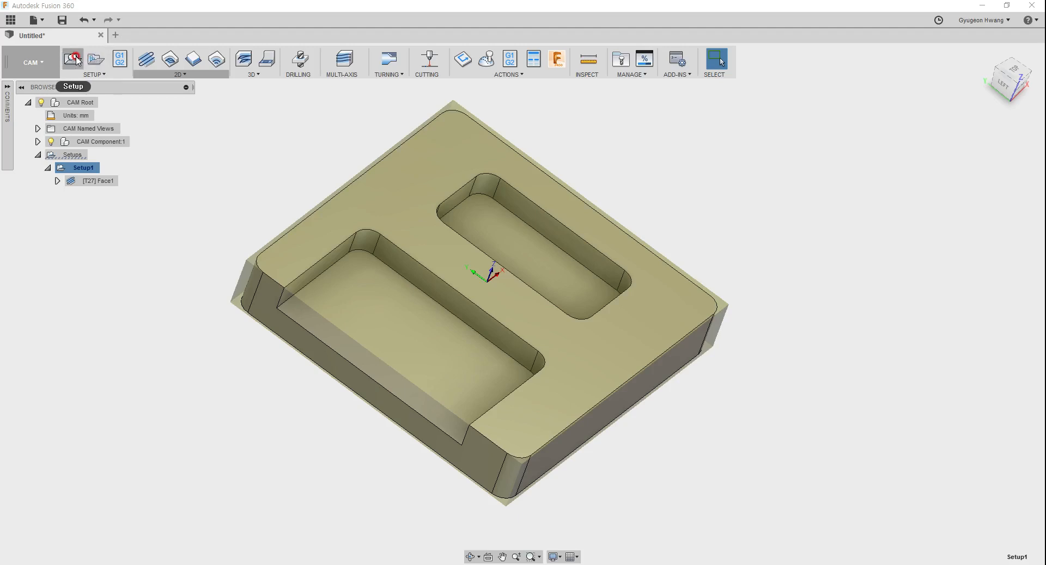
click(246, 57)
Step: Edit the stock of Setup1 to add a bottom offset below the model
click(93, 168)
right_click(91, 168)
click(106, 174)
click(742, 149)
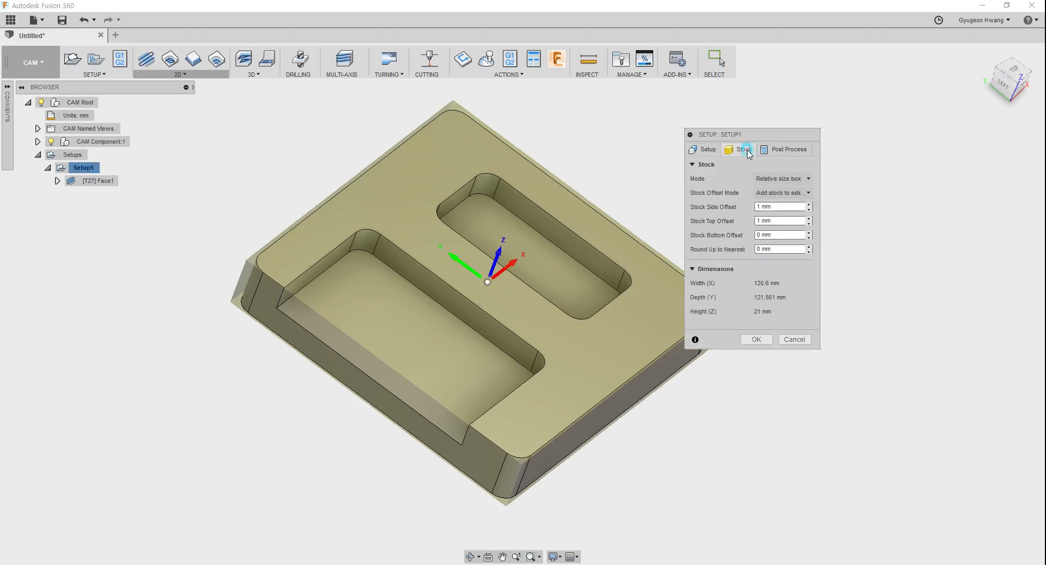
click(780, 220)
click(779, 219)
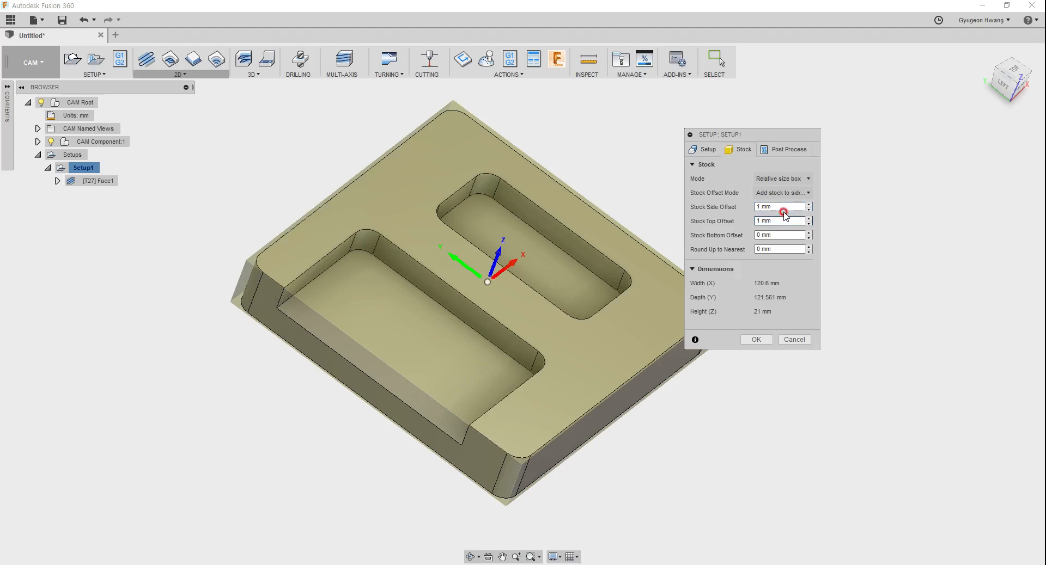
click(780, 204)
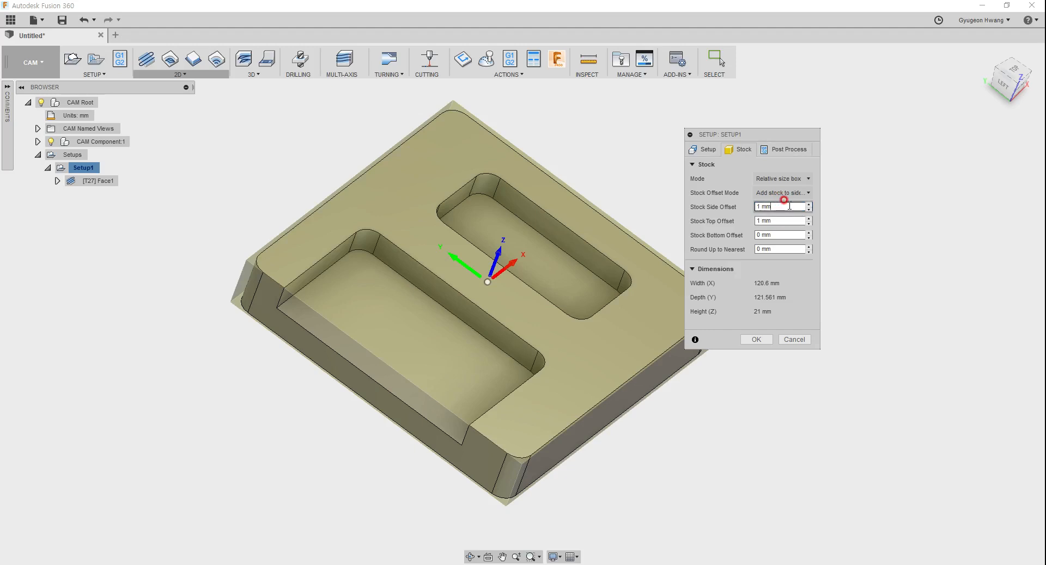
double_click(784, 234)
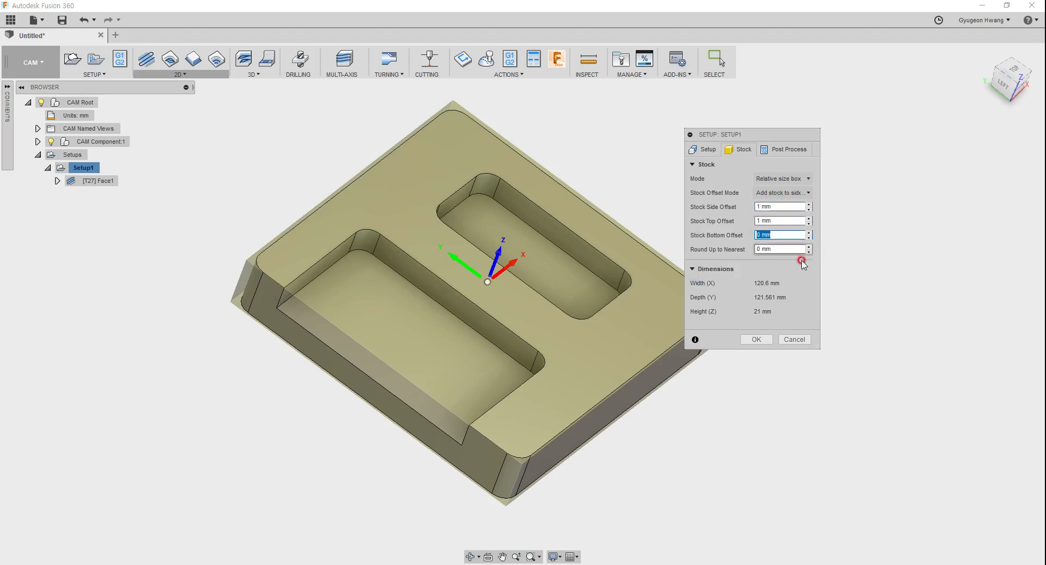
click(756, 339)
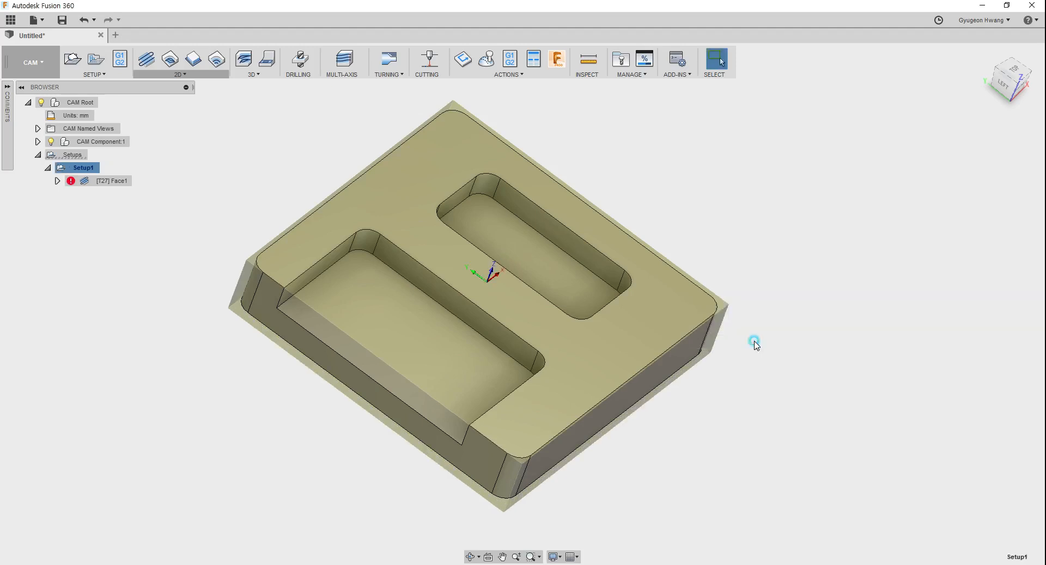
Step: Regenerate the outdated toolpath of Setup1 and display the Face1 toolpath on the model
click(156, 280)
click(81, 169)
click(181, 191)
click(94, 181)
shift+middle_drag(504, 319, 504, 300)
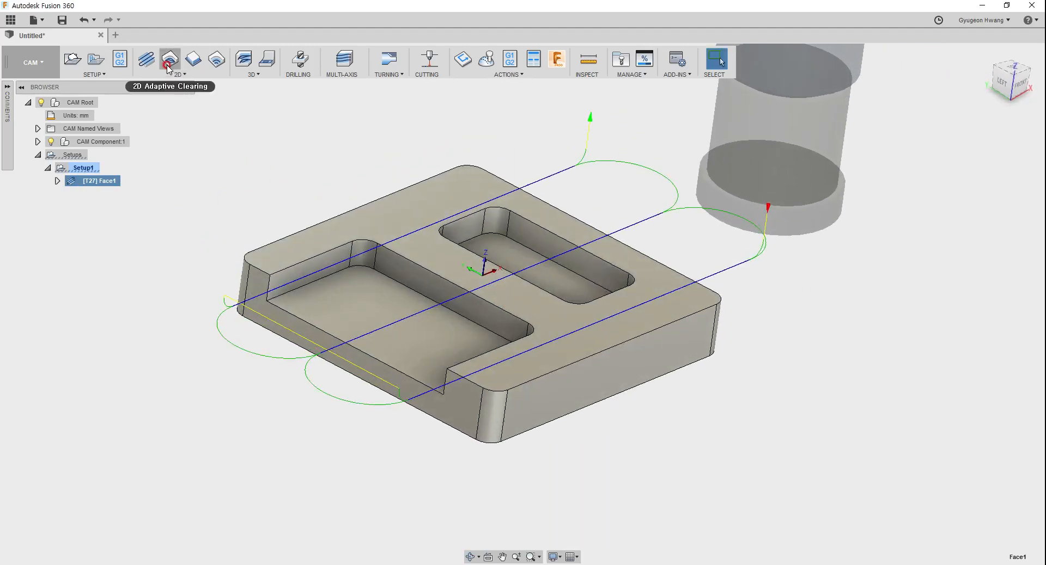
Step: Start a 2D Adaptive Clearing operation with tool 20, the Ø10 mm flat end mill, keeping its settings dialog beside the pockets
click(179, 77)
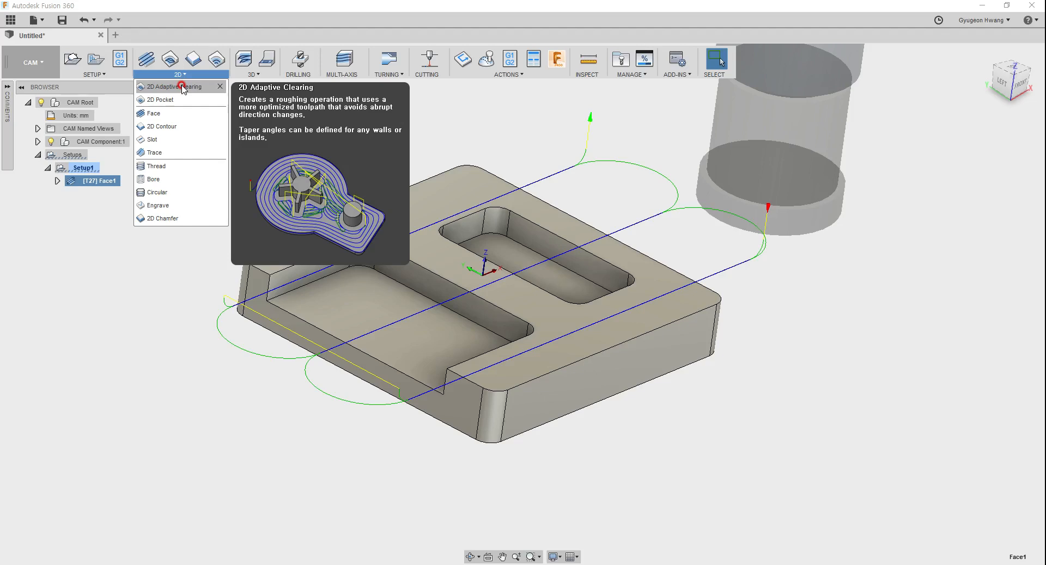
click(182, 87)
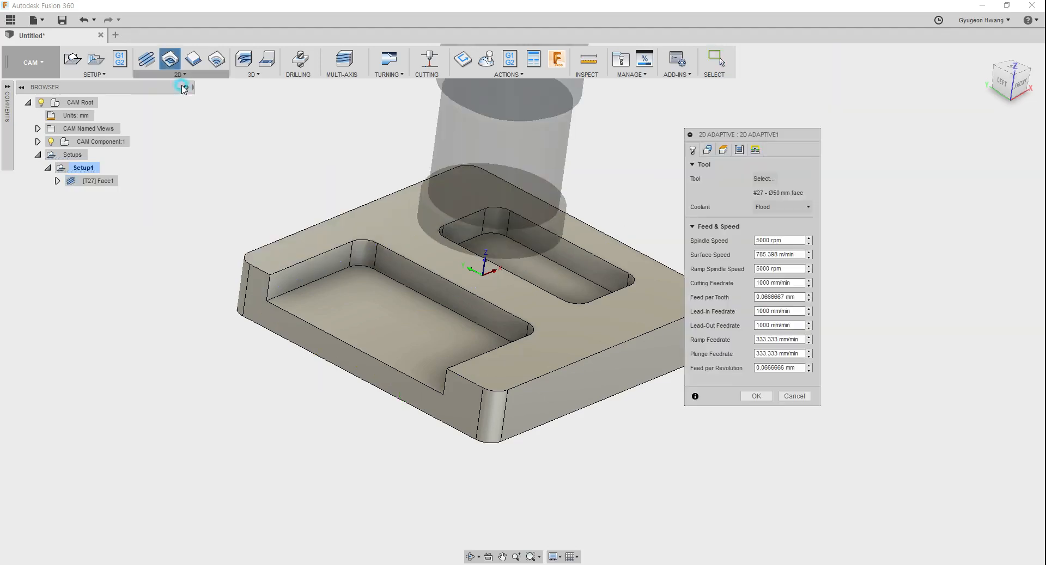
click(764, 181)
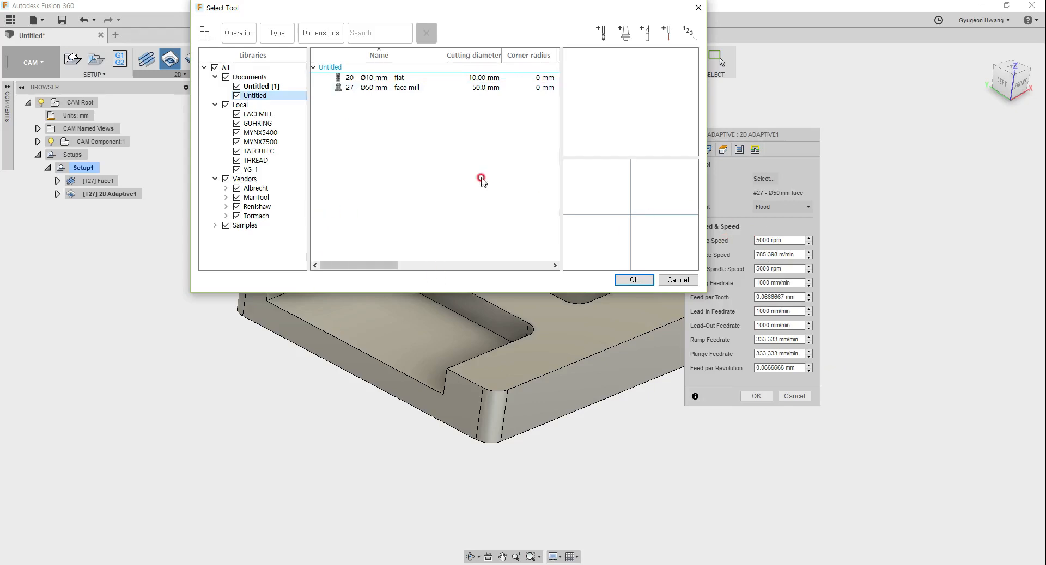
click(380, 77)
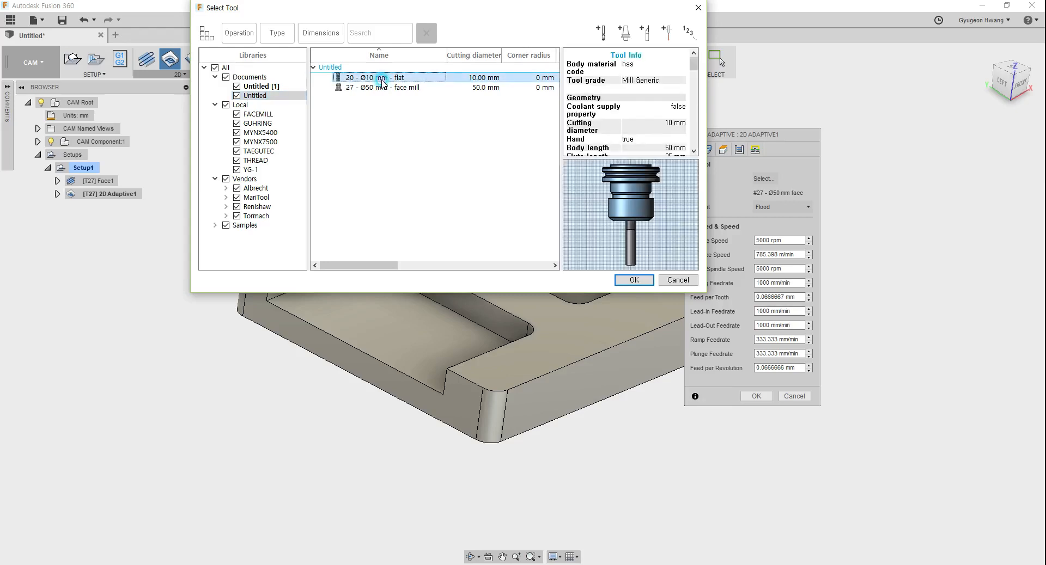
click(634, 280)
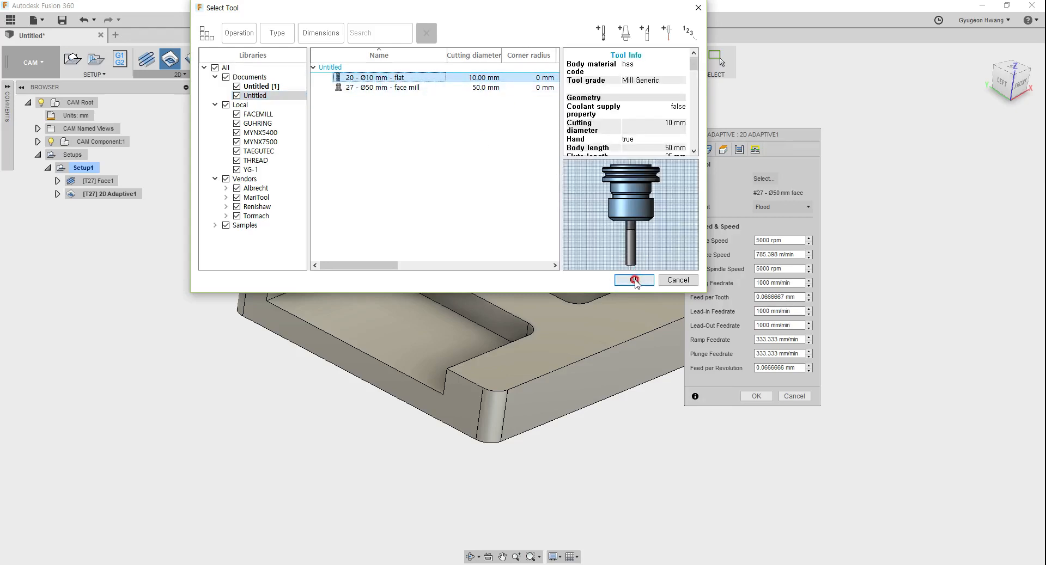
click(634, 280)
drag(749, 134, 272, 137)
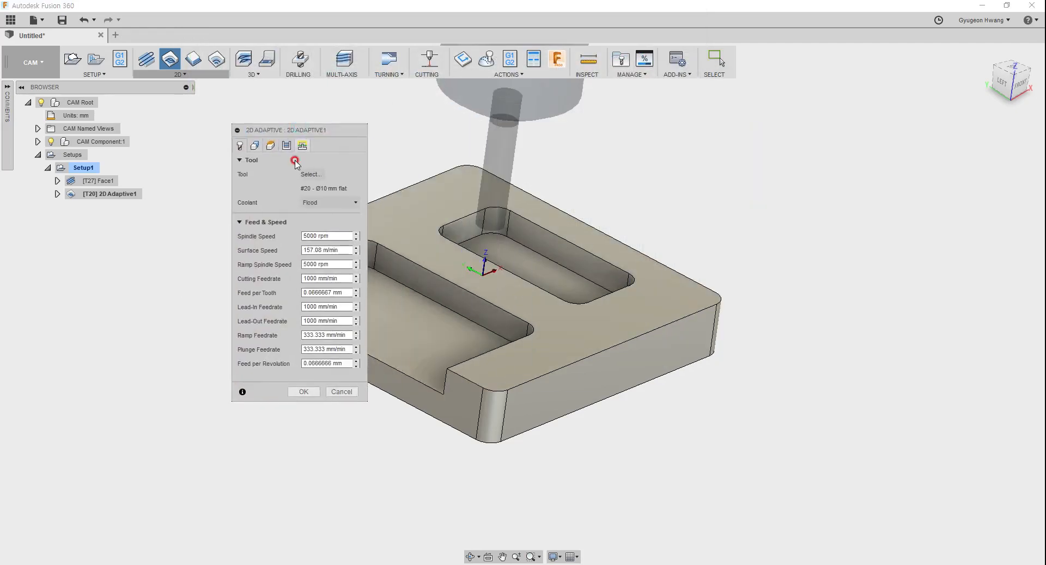
Step: Create the 2D Adaptive operation with both pocket floors and the block's bottom outer contour as pocket selections
click(255, 146)
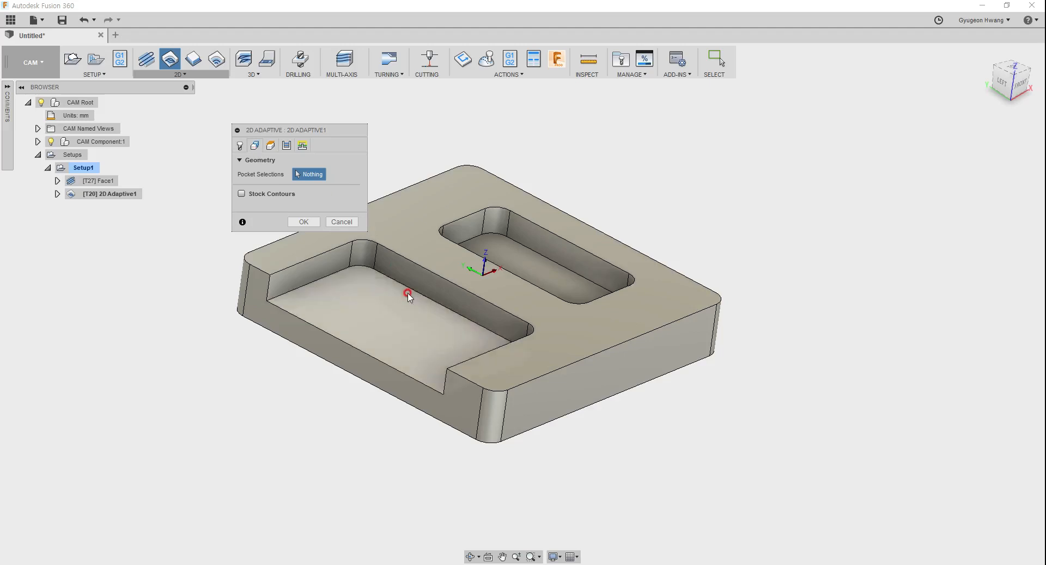
click(385, 327)
click(515, 263)
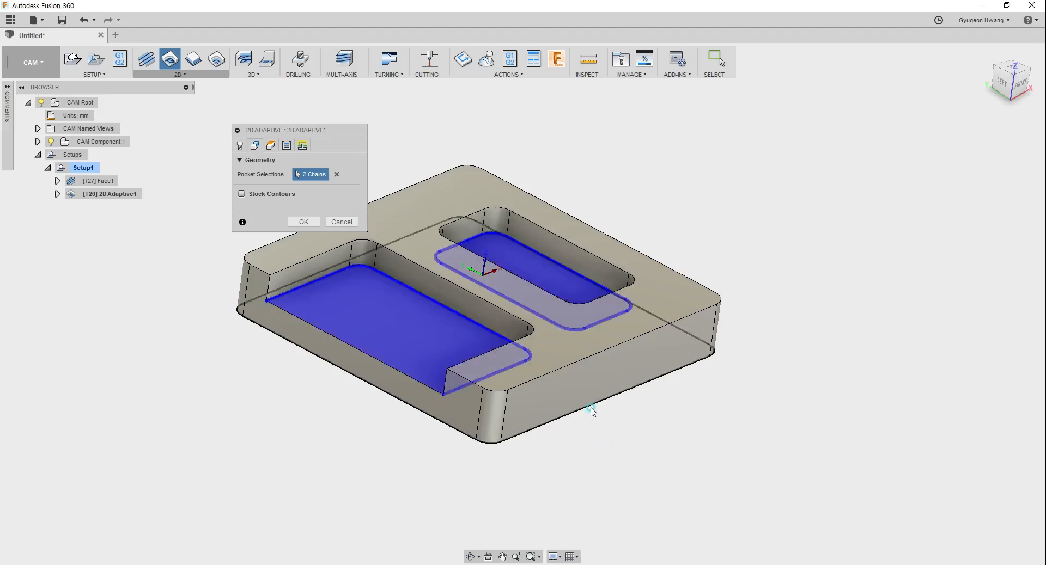
click(303, 221)
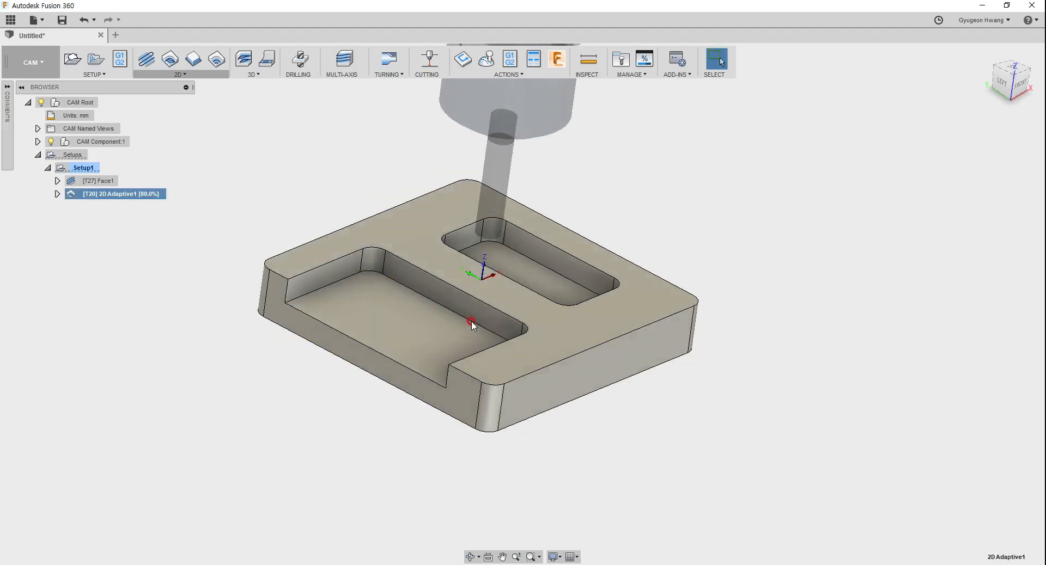
shift+middle_drag(492, 325, 543, 333)
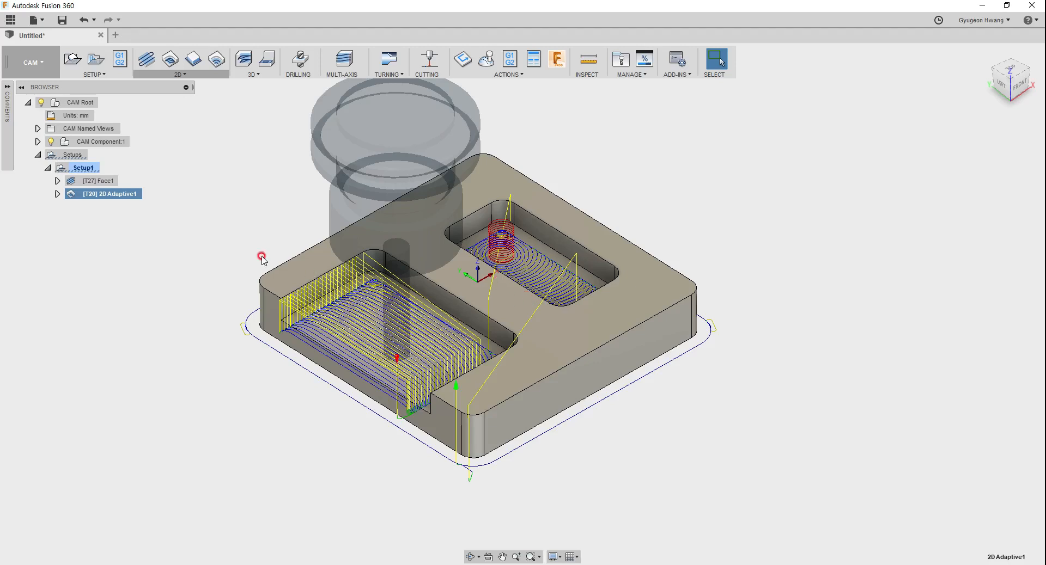
click(201, 227)
Step: Reopen the 2D Adaptive1 operation for editing and clear all three of its pocket selections
click(112, 195)
right_click(113, 194)
click(199, 169)
right_click(125, 194)
click(144, 202)
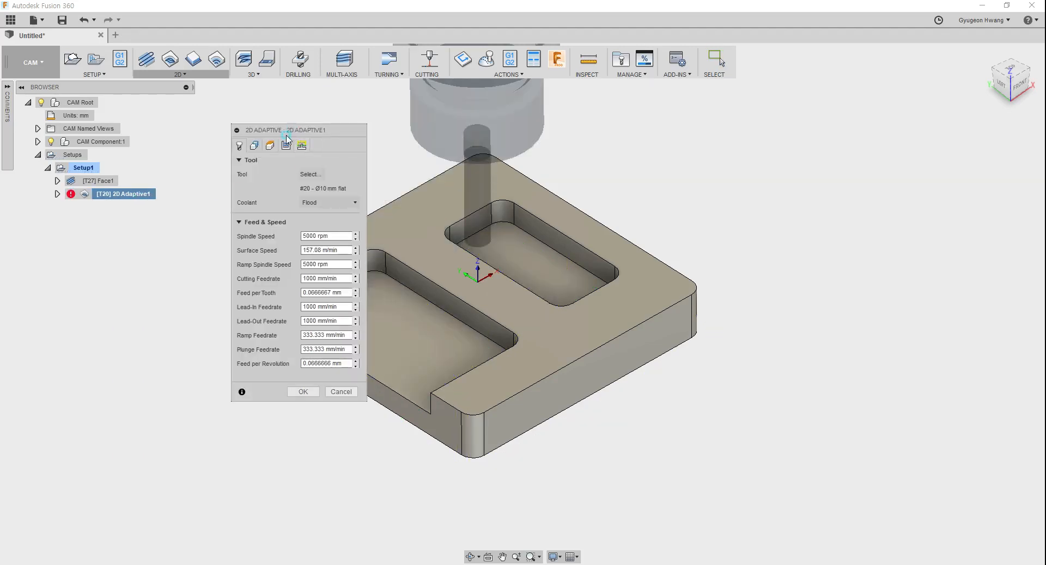
drag(293, 133, 271, 151)
click(238, 168)
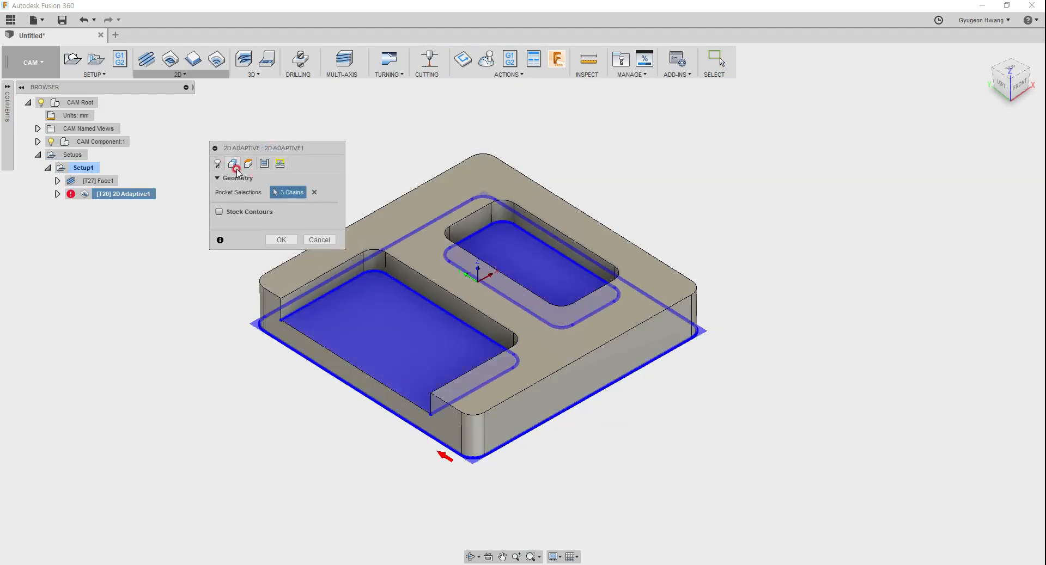
click(316, 192)
click(316, 192)
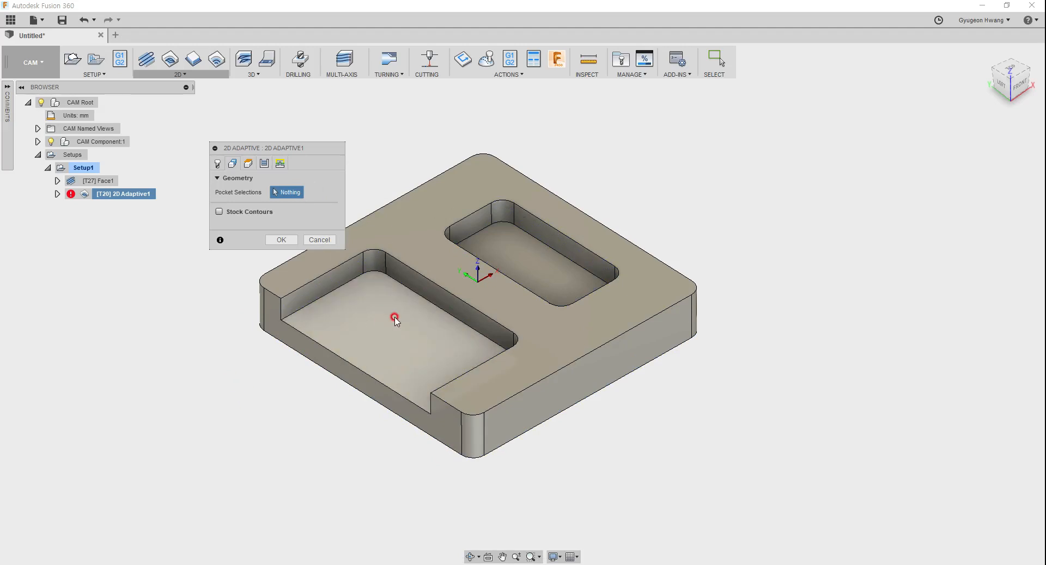
Step: Try the top face, the pocket floors and the side below the open pocket as pocket selections, clearing each one again
click(499, 317)
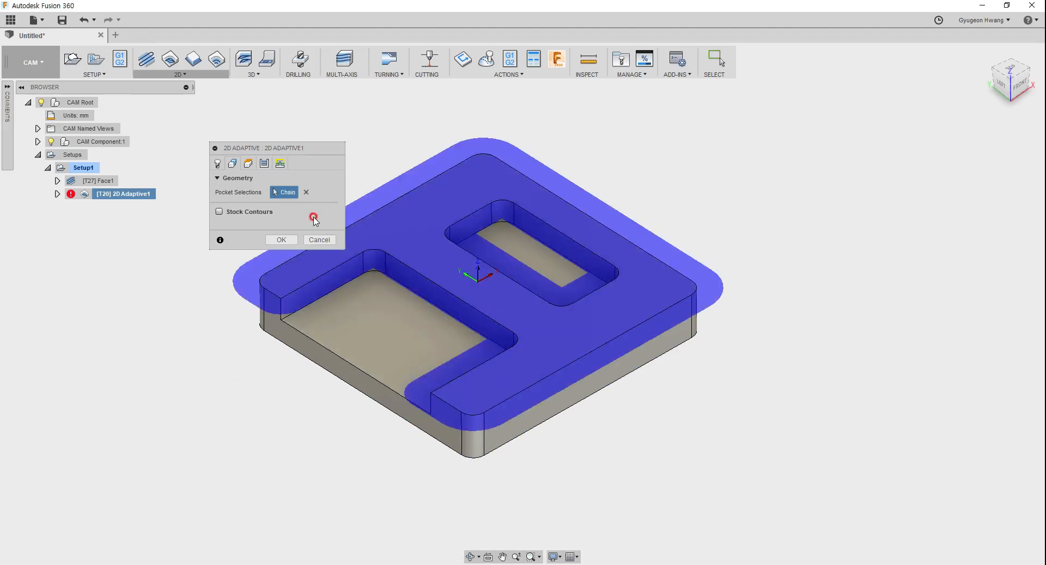
click(307, 192)
click(366, 325)
click(306, 192)
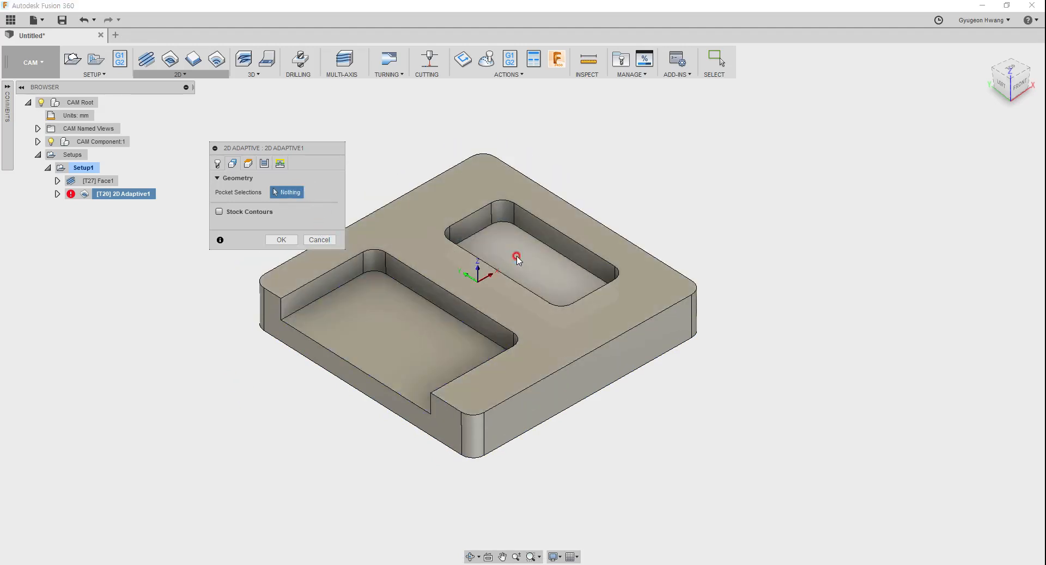
click(515, 252)
click(306, 192)
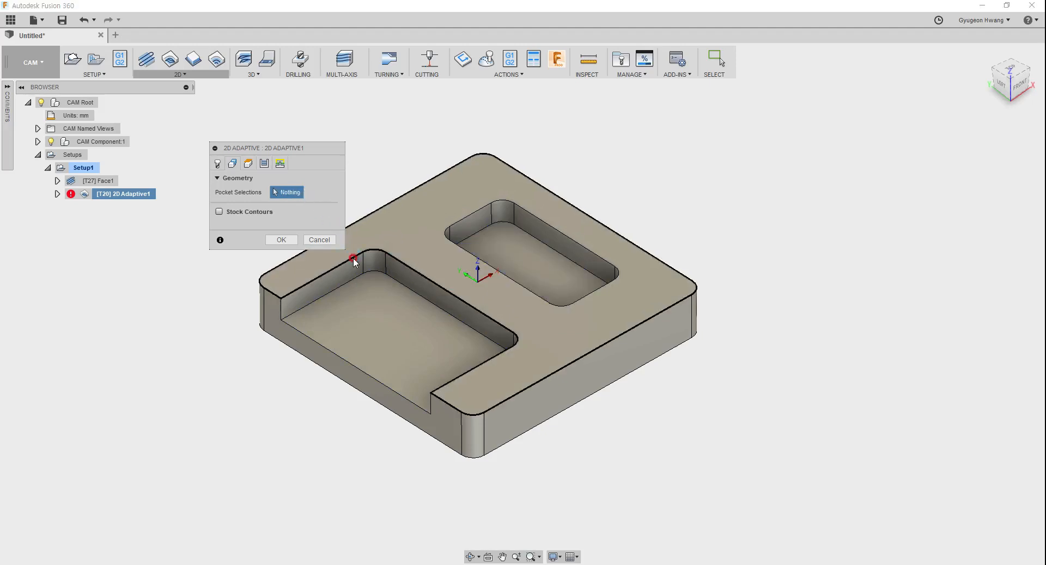
click(425, 429)
click(306, 192)
click(403, 397)
click(306, 192)
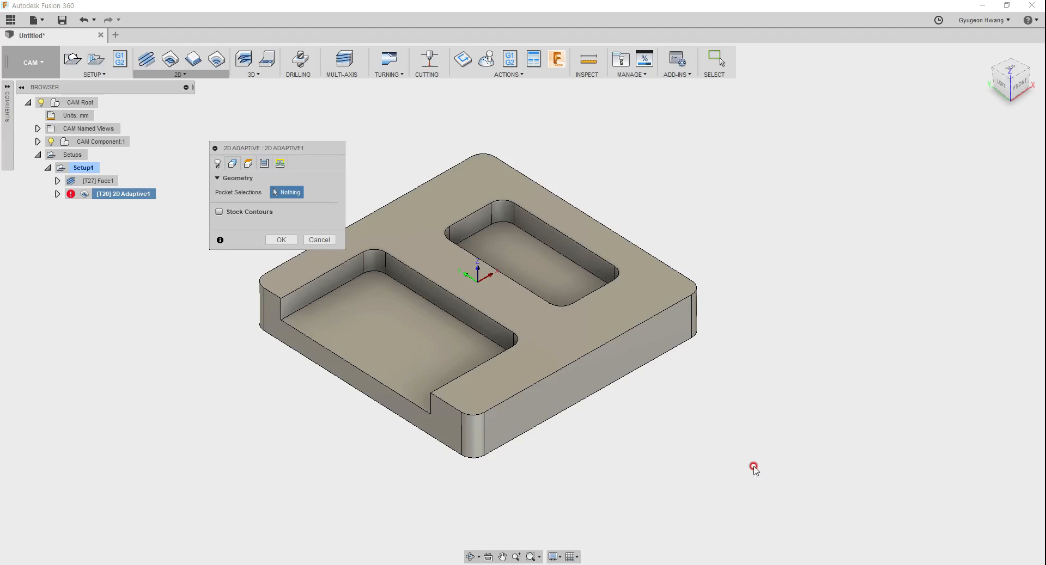
Step: Set the block's bottom front edge as the only pocket chain, regenerate the operation and inspect its toolpath
click(567, 410)
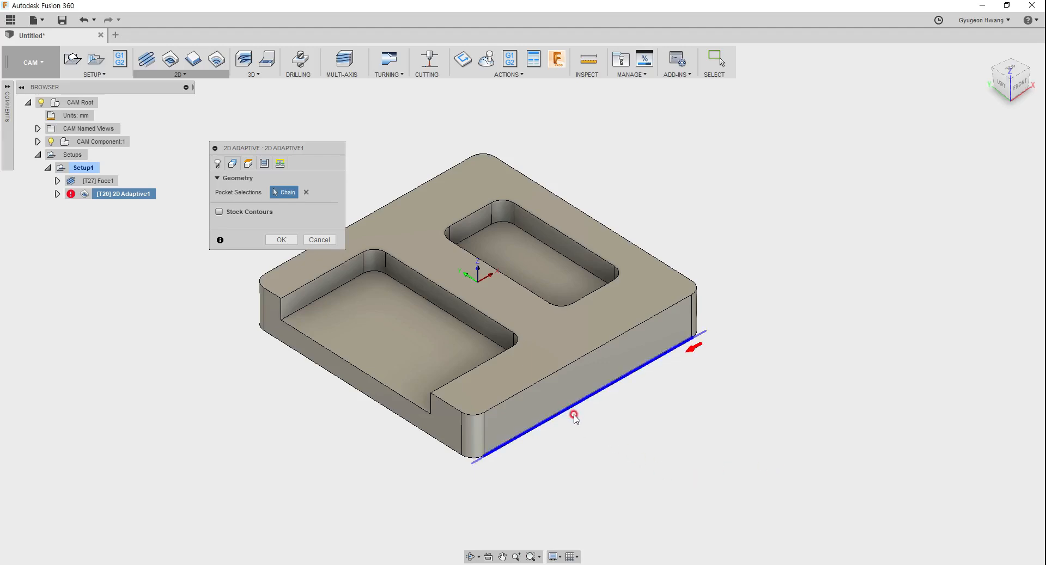
click(282, 240)
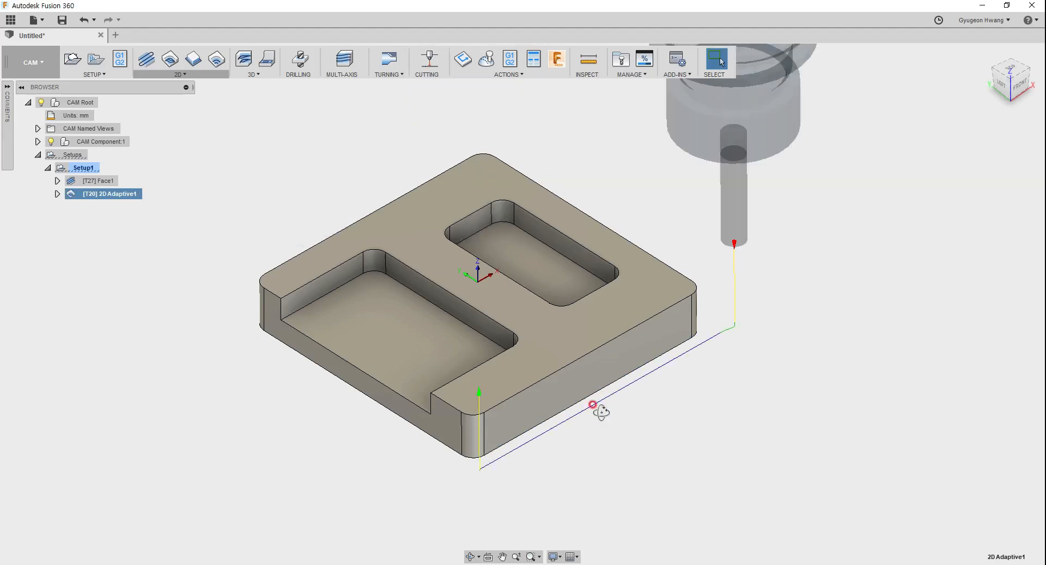
shift+middle_drag(603, 412, 594, 443)
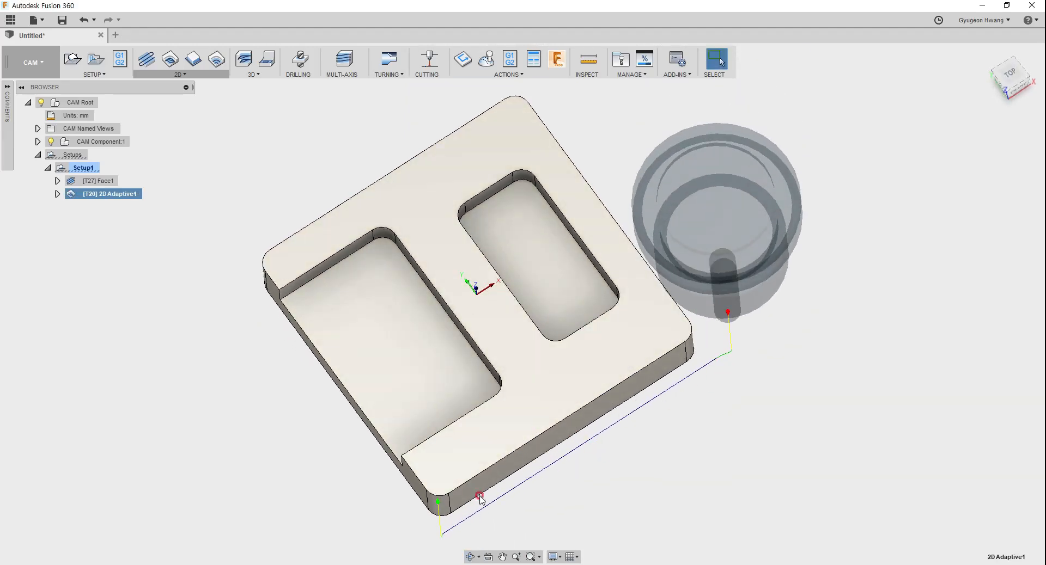
shift+middle_drag(565, 394, 571, 366)
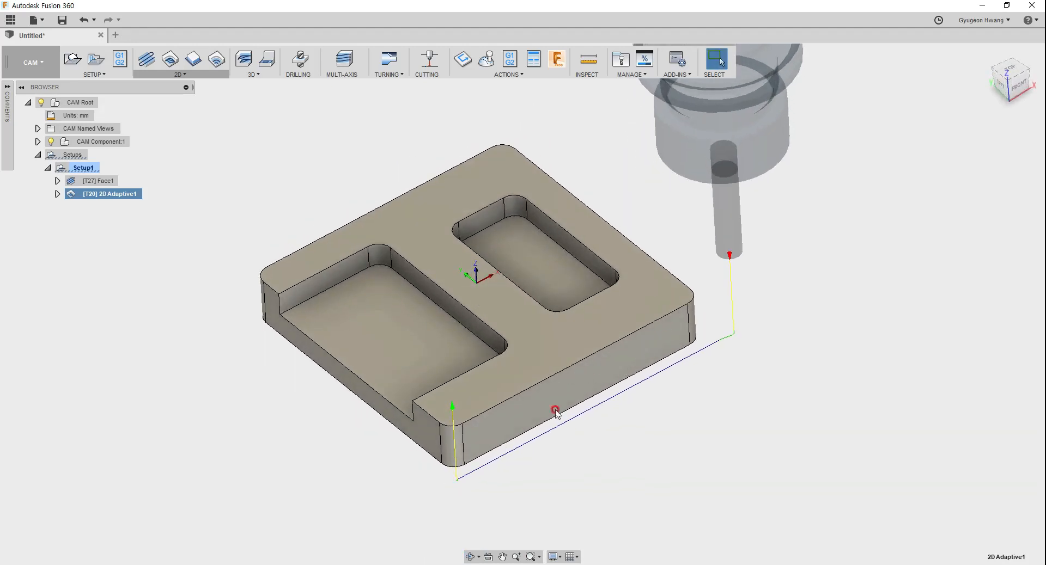
Step: Edit 2D Adaptive1 and extend its bottom front edge chain around the adjoining rounded corners
right_click(125, 195)
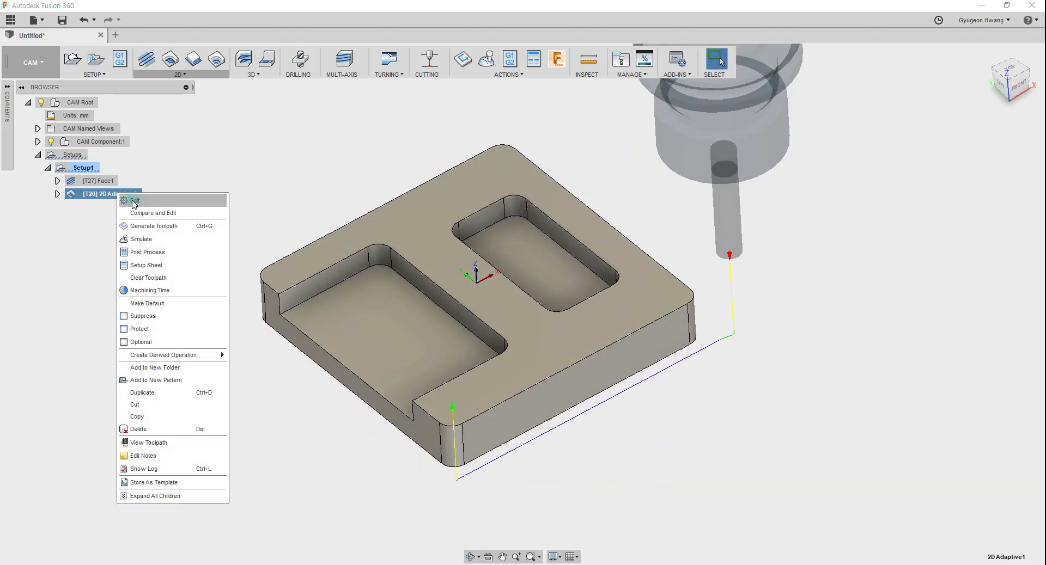
click(134, 198)
click(240, 160)
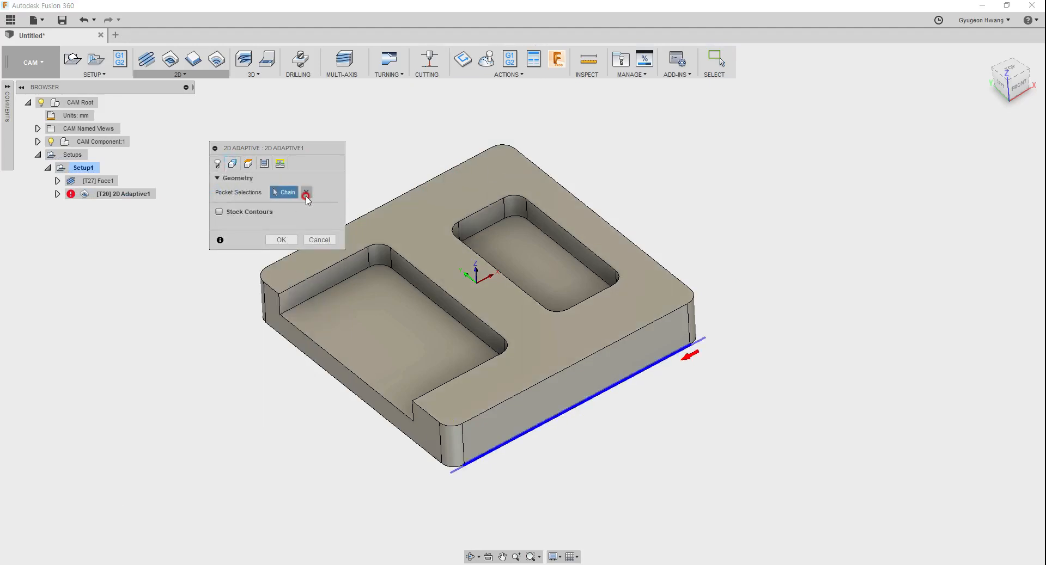
click(594, 402)
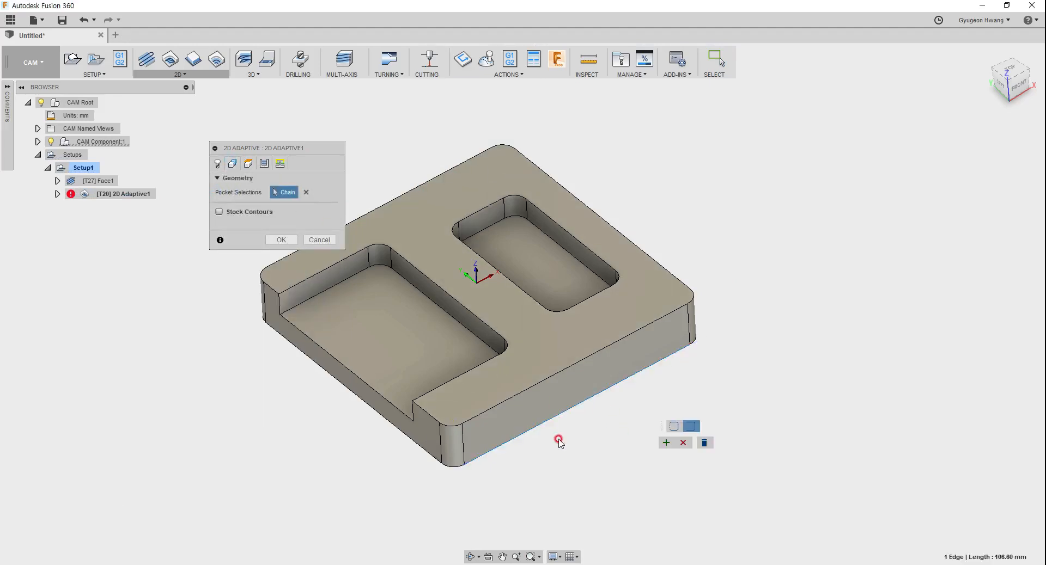
click(695, 342)
click(668, 444)
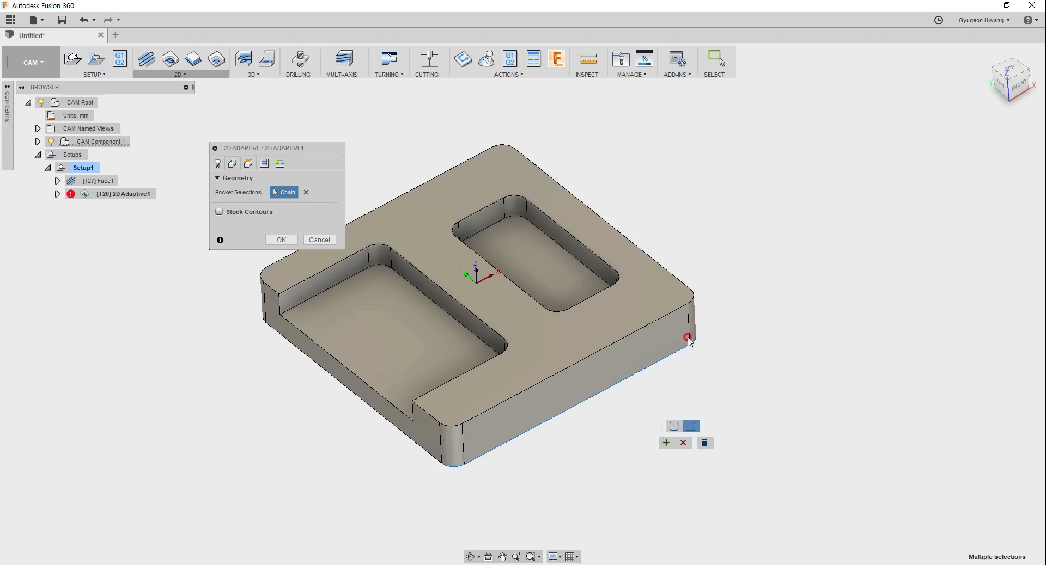
scroll(602, 452, up, 8)
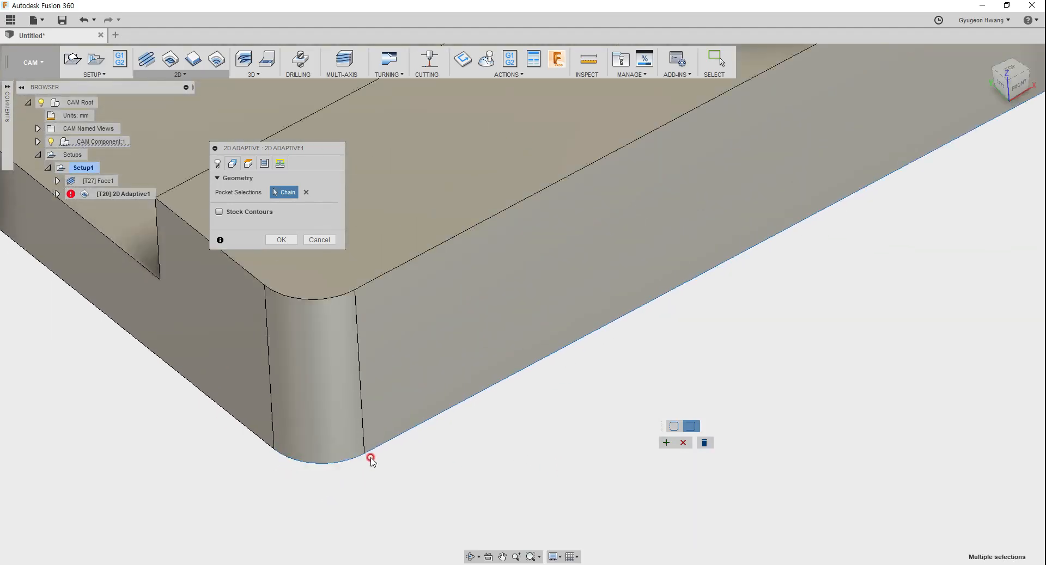
scroll(368, 456, down, 8)
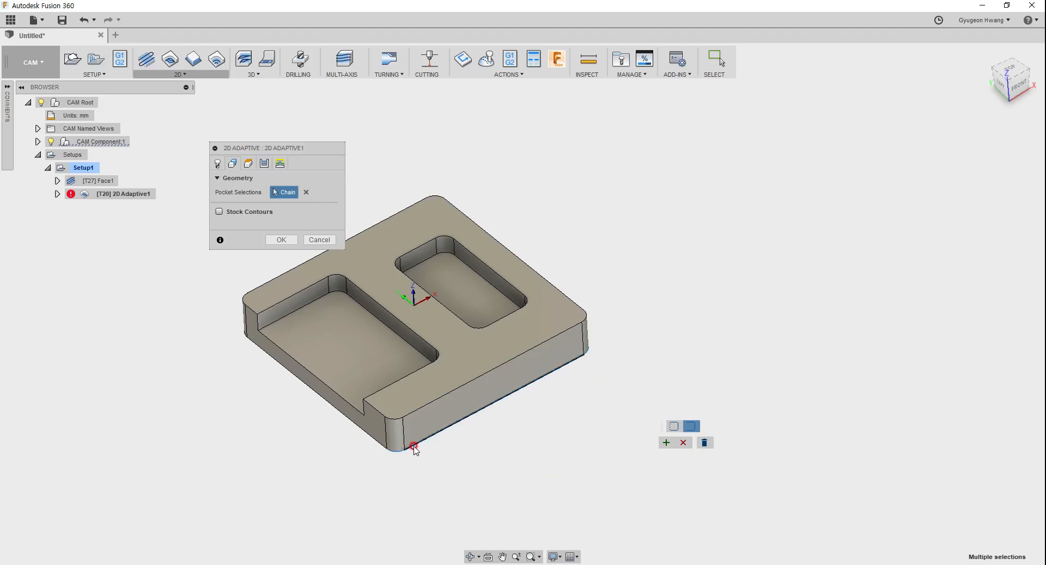
Step: Switch the visual style to Shaded and back to Shaded with Visible Edges Only
click(553, 558)
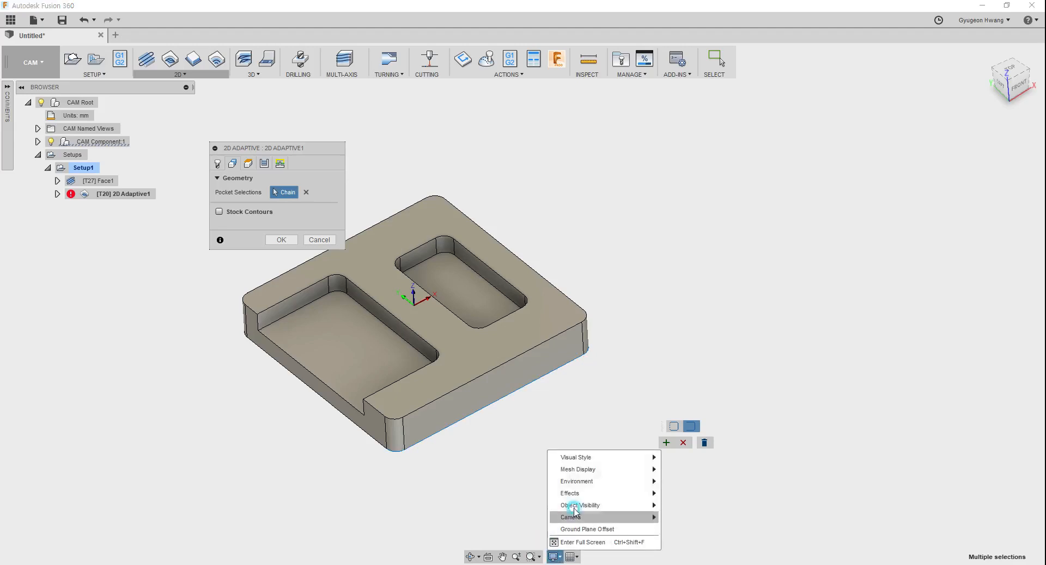
mouse_move(600, 458)
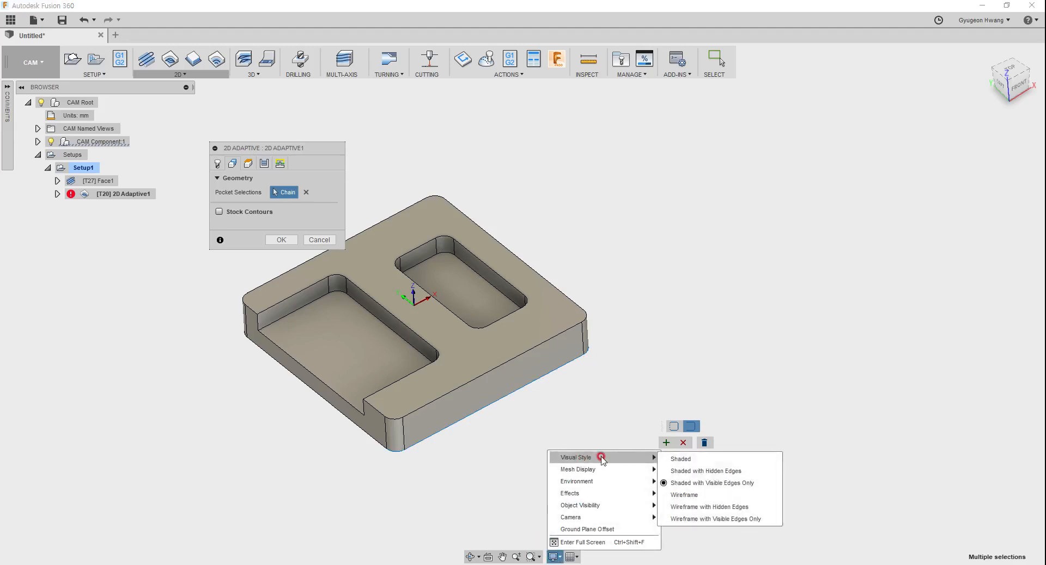
click(697, 460)
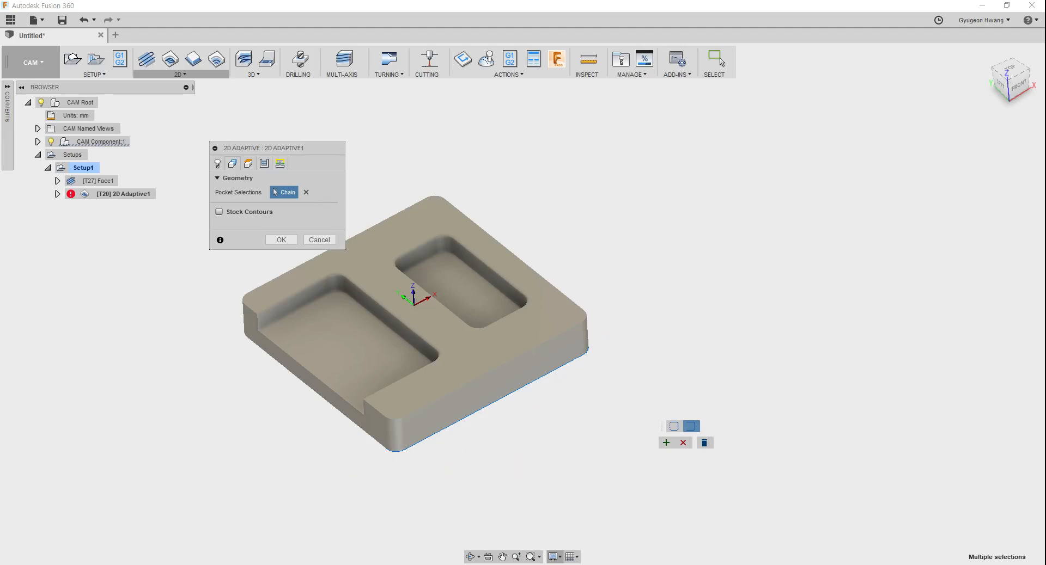
click(552, 557)
mouse_move(577, 458)
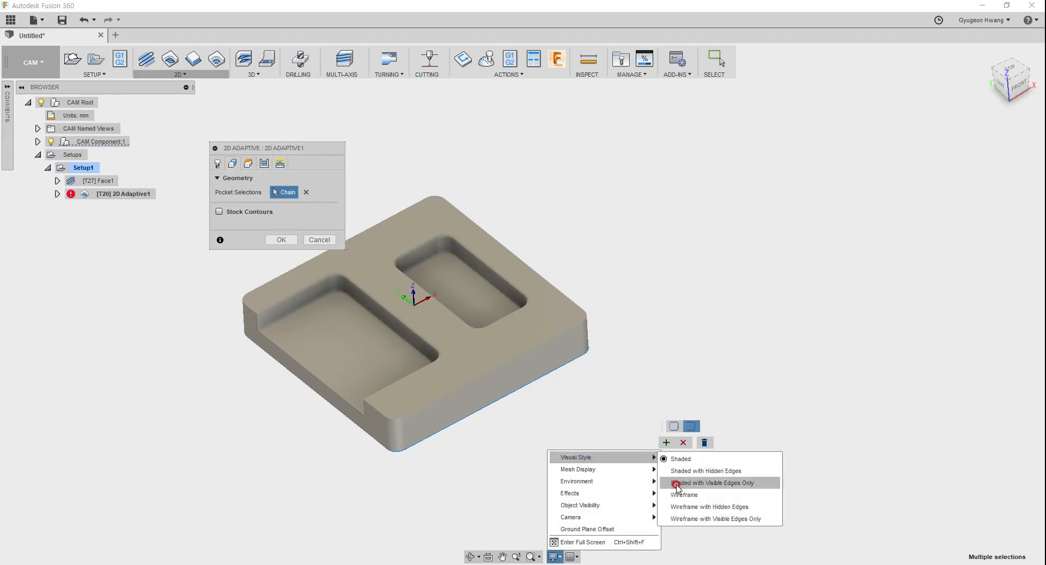
click(703, 479)
Step: Accept the extended bottom edge chain and regenerate the 2D Adaptive1 toolpath
scroll(464, 461, up, 2)
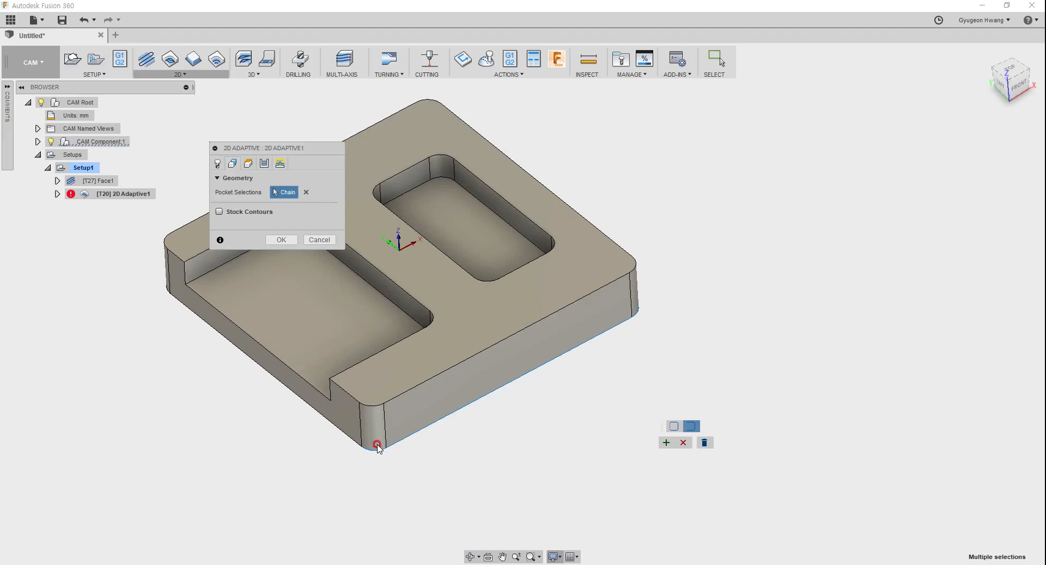
click(667, 443)
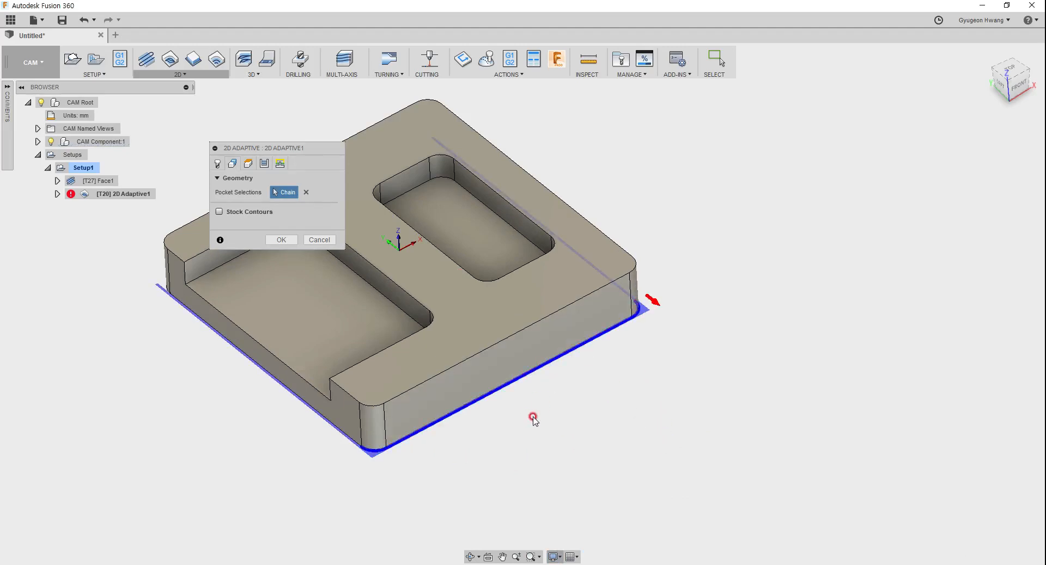
click(282, 239)
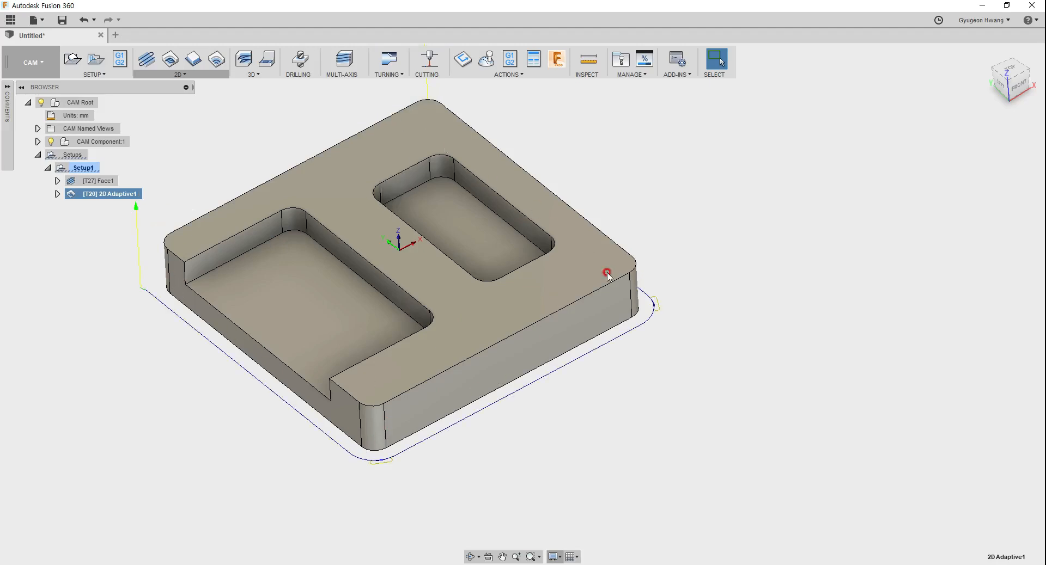
Step: Edit 2D Adaptive1 again and remove the open bottom edge chain from its pocket selections
right_click(116, 202)
click(123, 202)
click(233, 164)
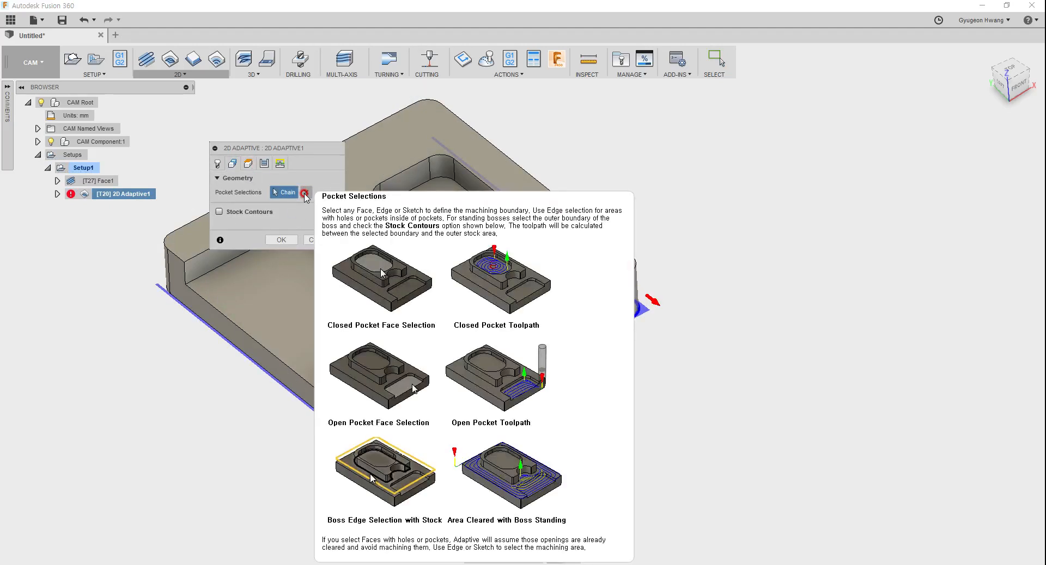
click(305, 195)
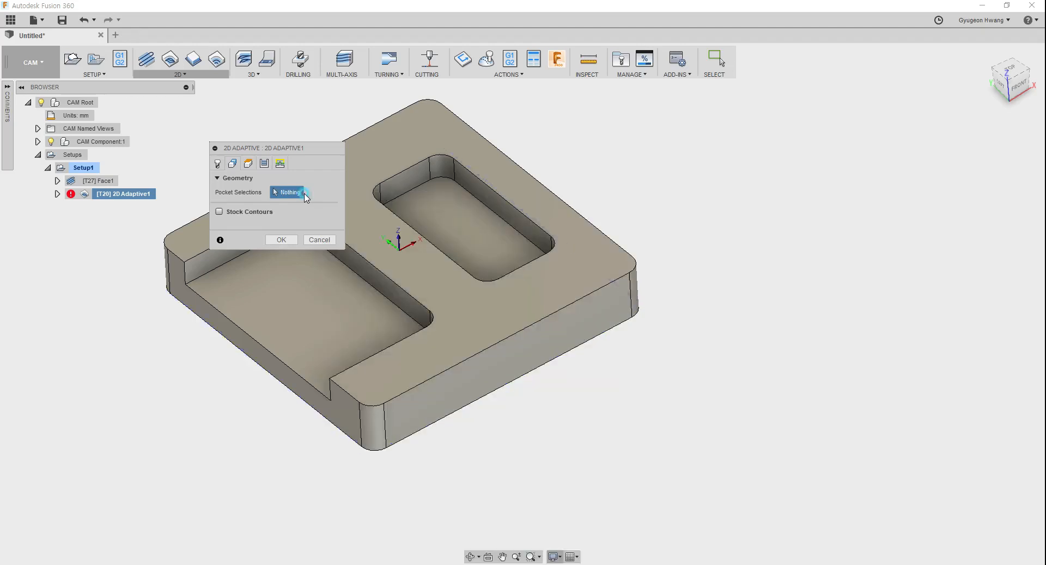
Step: Try both pocket floors as the pocket selections and clear them again
click(294, 318)
click(455, 221)
click(312, 192)
Step: Enable Stock Contours, try the block's bottom outline as the stock selection without any pocket, and clear that stock selection
click(218, 213)
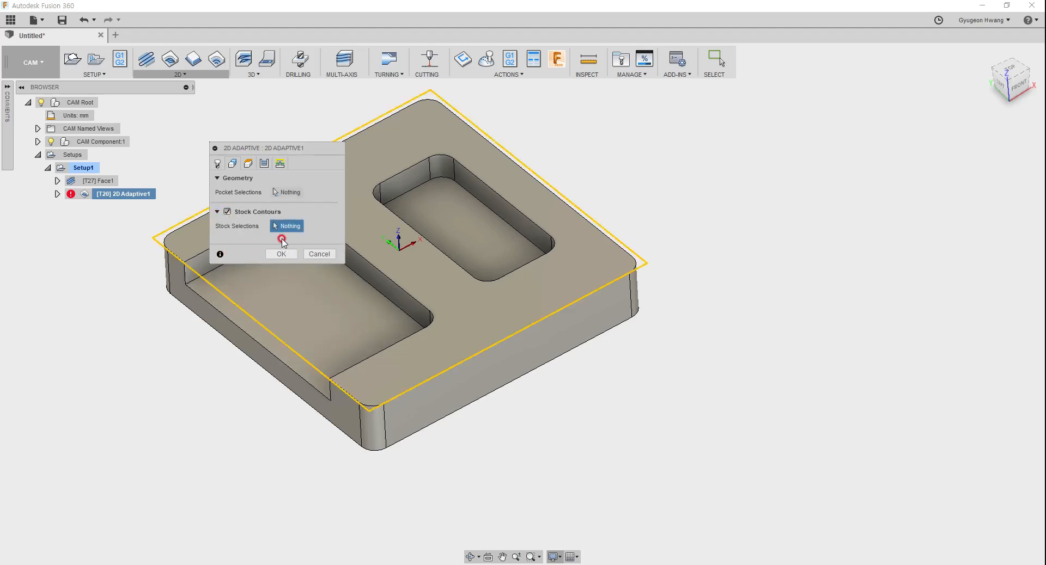
click(370, 342)
click(565, 333)
click(287, 226)
click(298, 397)
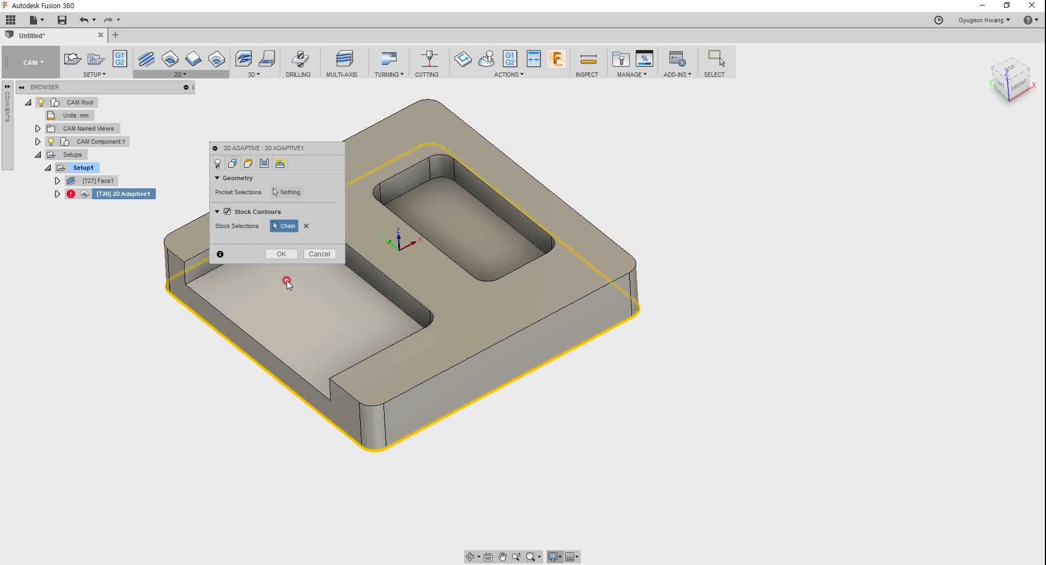
click(281, 254)
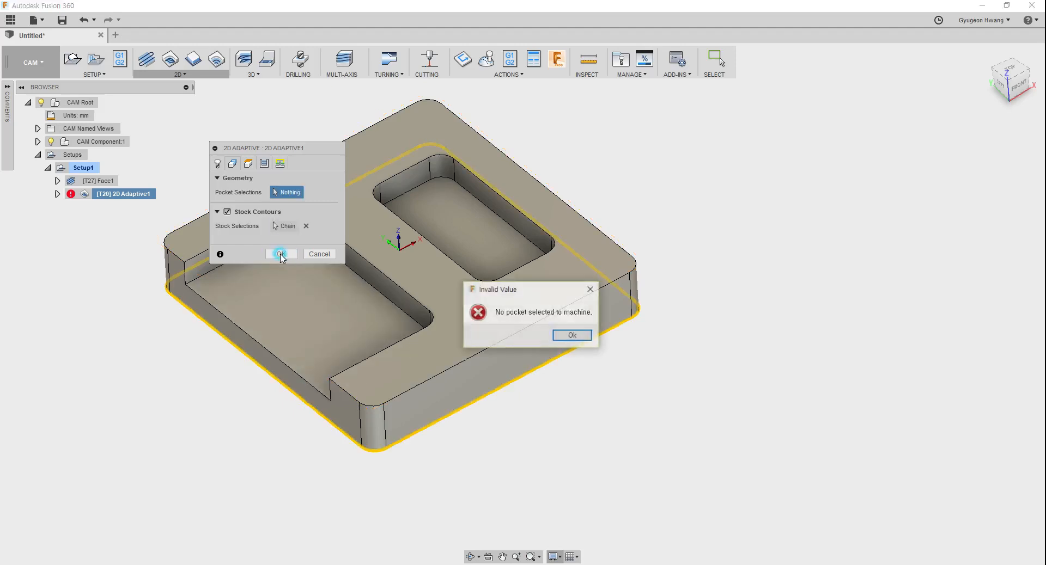
click(572, 336)
click(306, 226)
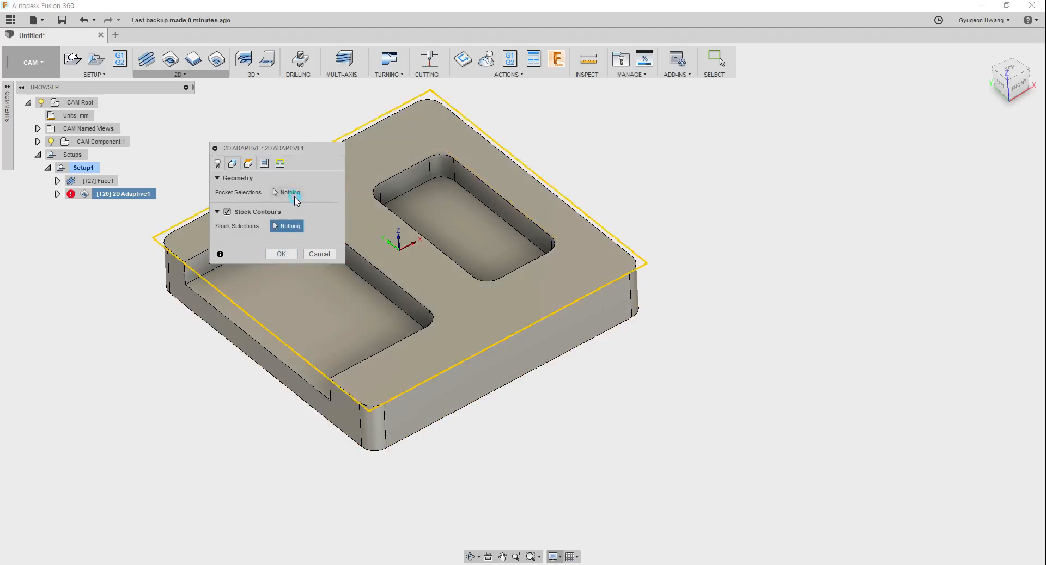
click(290, 346)
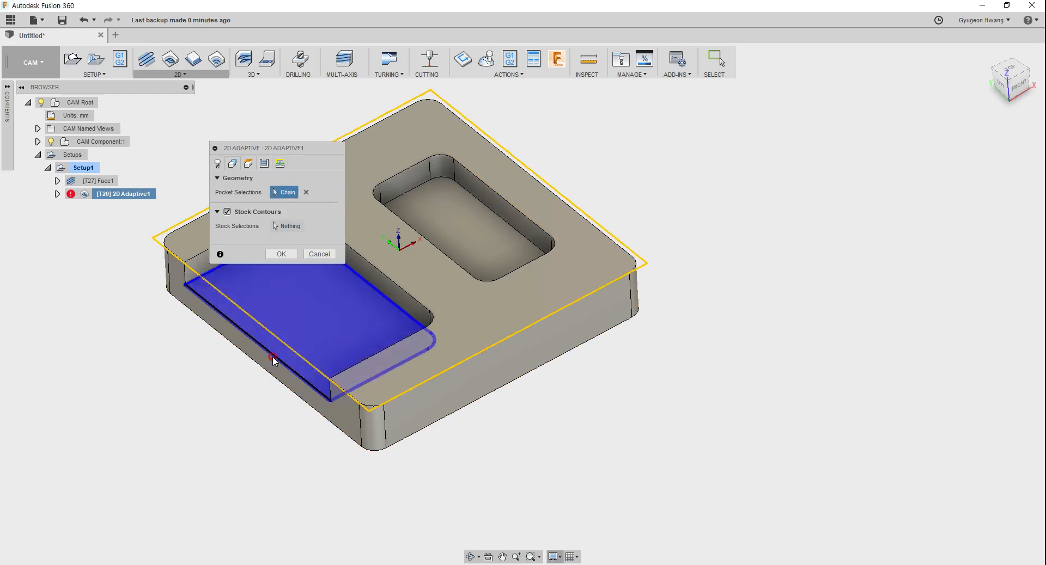
click(320, 255)
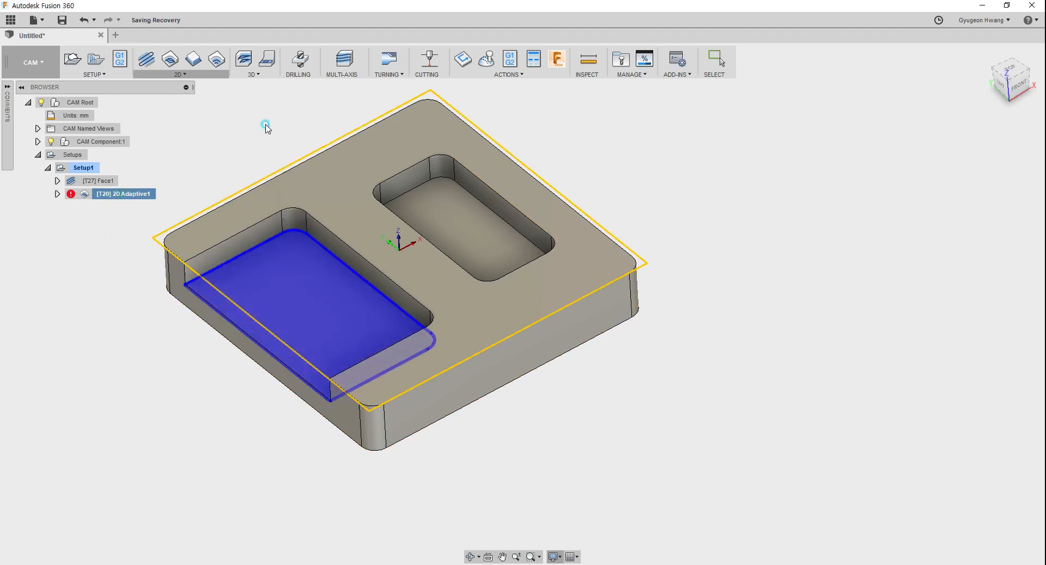
click(252, 74)
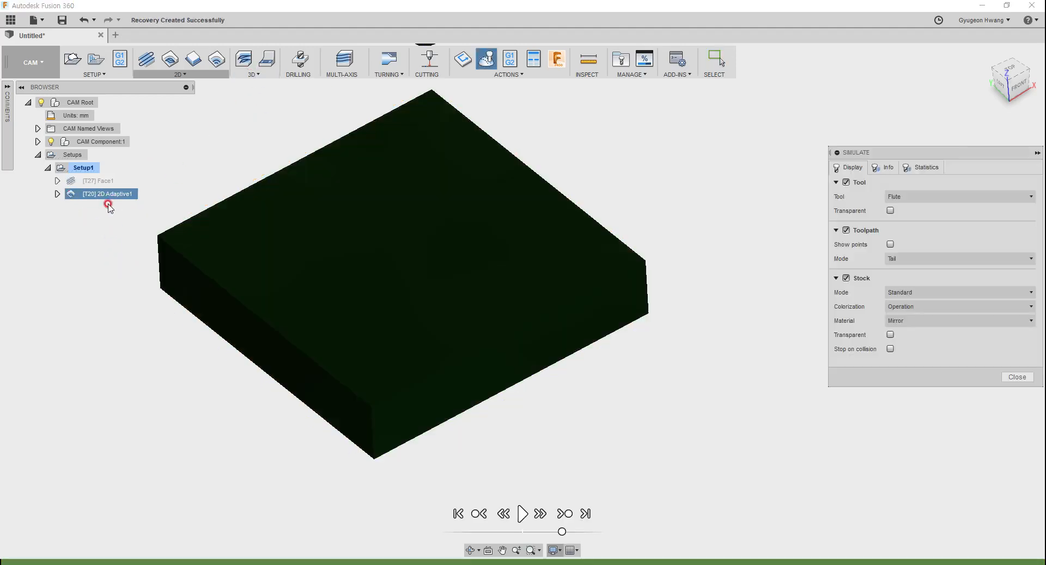
click(1017, 377)
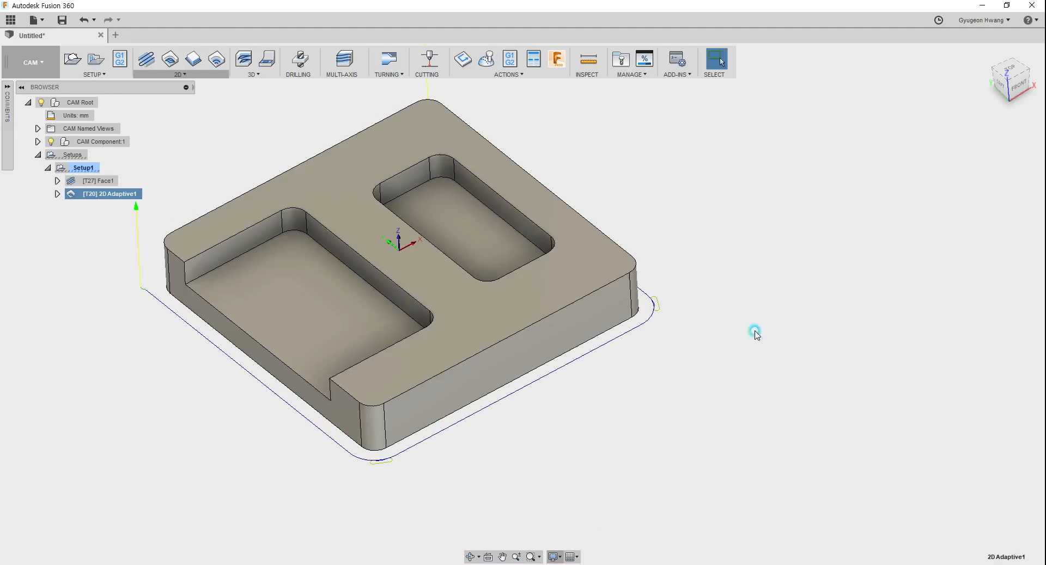
Step: Edit 2D Adaptive1 and replace its pocket selections with both pocket floors and the block's bottom outer outline
right_click(104, 197)
click(135, 206)
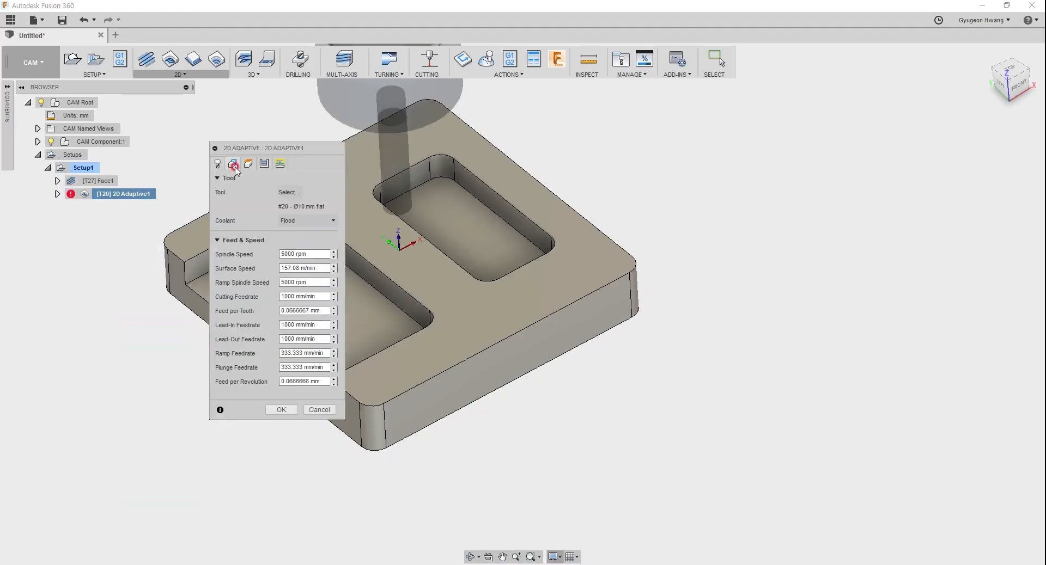
click(233, 163)
drag(248, 147, 702, 131)
click(759, 176)
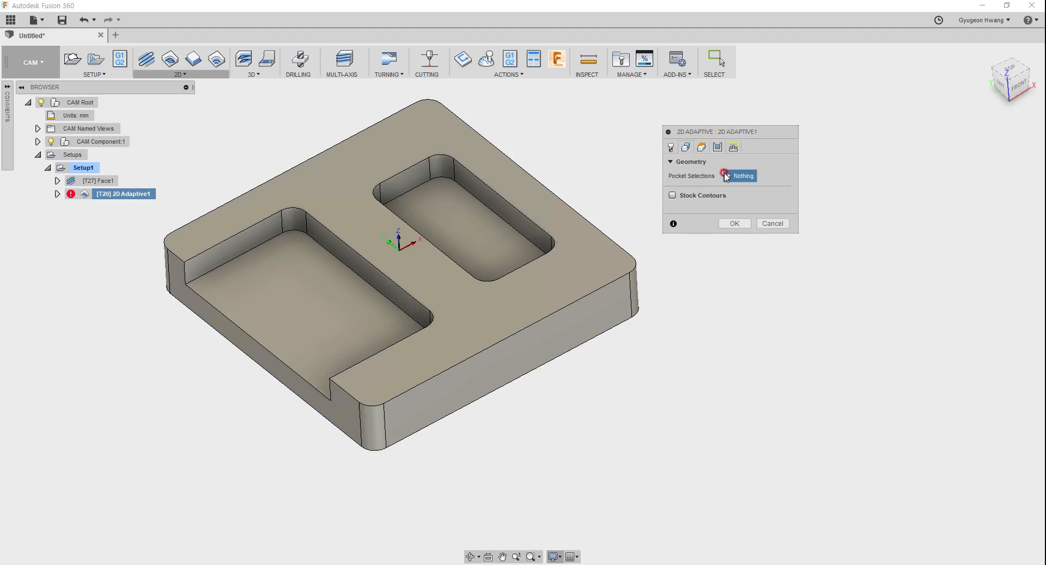
click(276, 311)
click(462, 226)
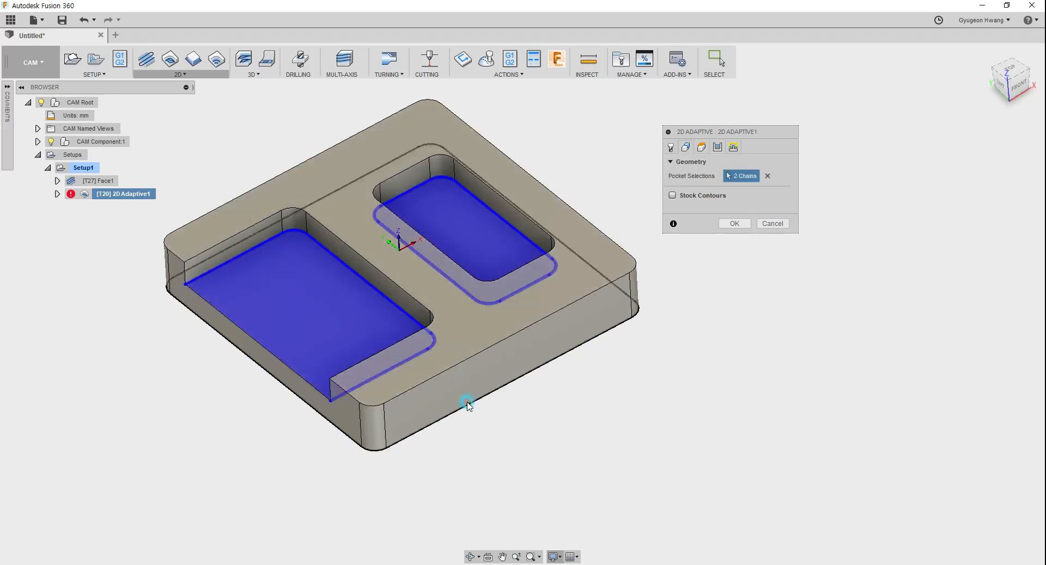
click(474, 403)
Step: Set the clearance height offset of 2D Adaptive1 to 50 mm above the retract height
click(702, 147)
mouse_move(708, 134)
mouse_down()
mouse_move(675, 134)
mouse_move(720, 139)
mouse_up()
scroll(584, 242, down, 4)
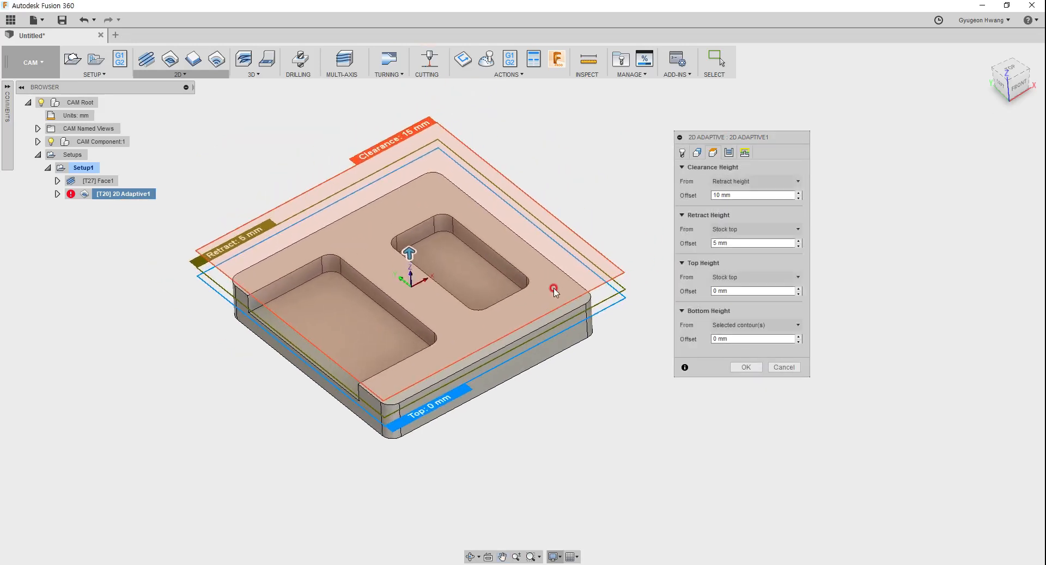
drag(396, 263, 392, 199)
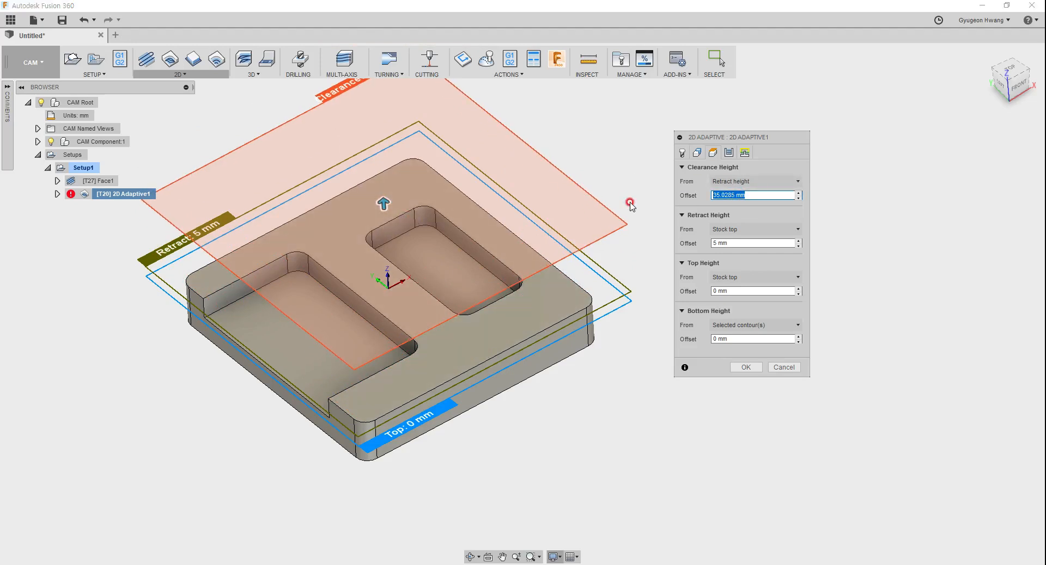
text(50)
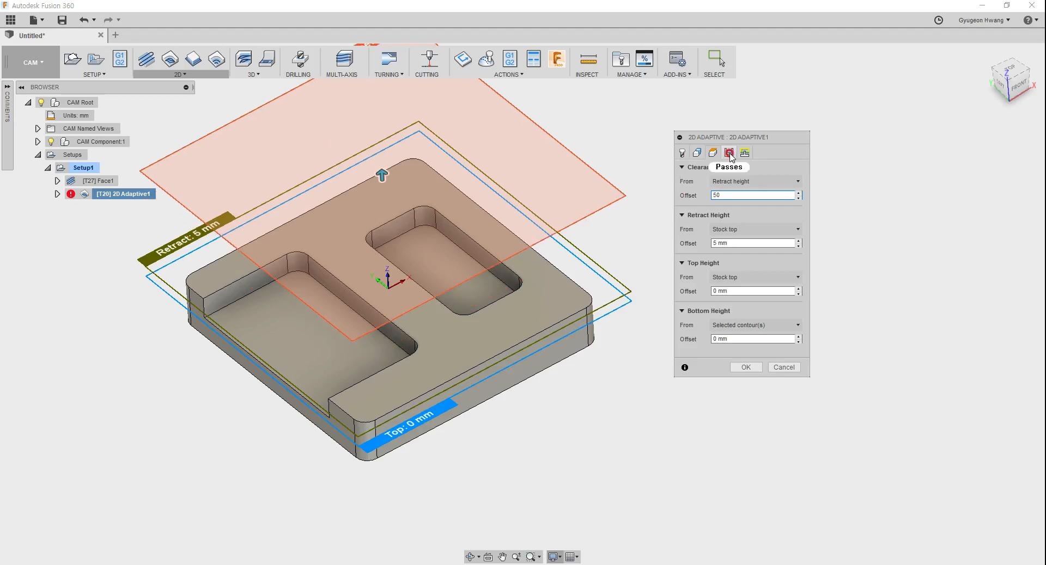
Step: Examine the Tolerance explanation and the Optimal Load setting in the passes parameters of 2D Adaptive1
click(730, 153)
drag(744, 136, 723, 119)
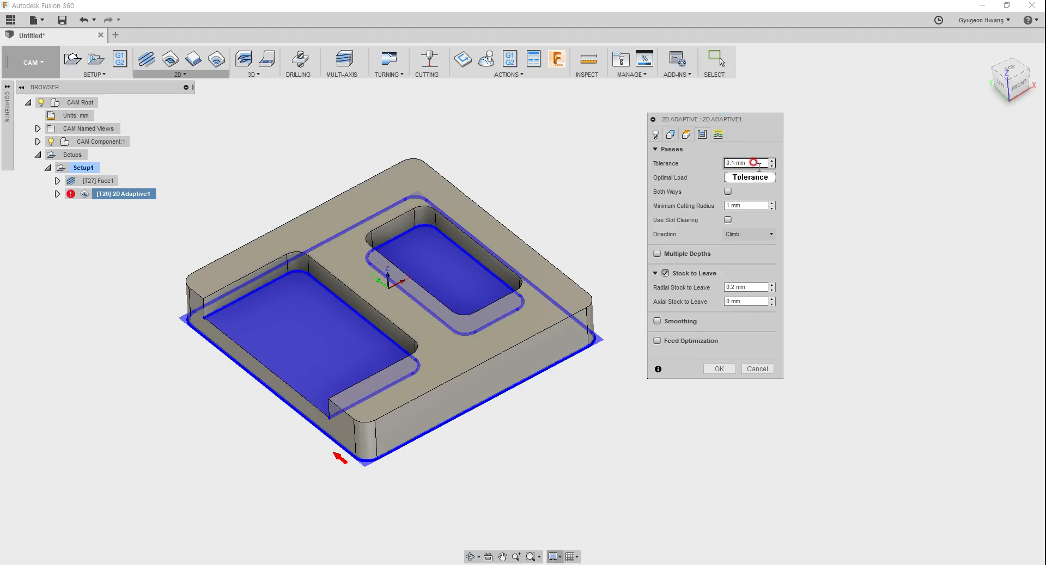
mouse_move(760, 162)
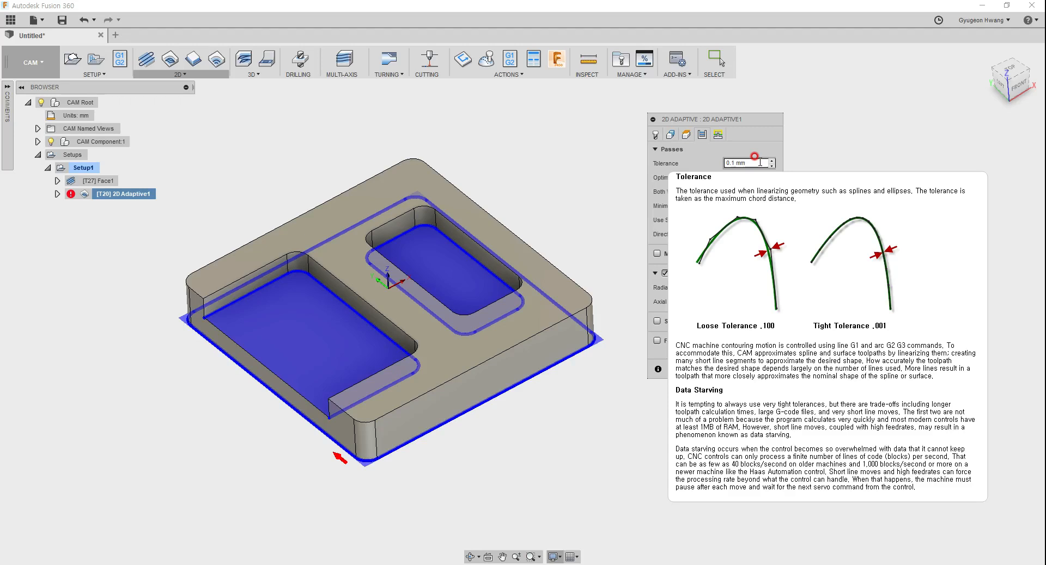
drag(759, 163, 707, 164)
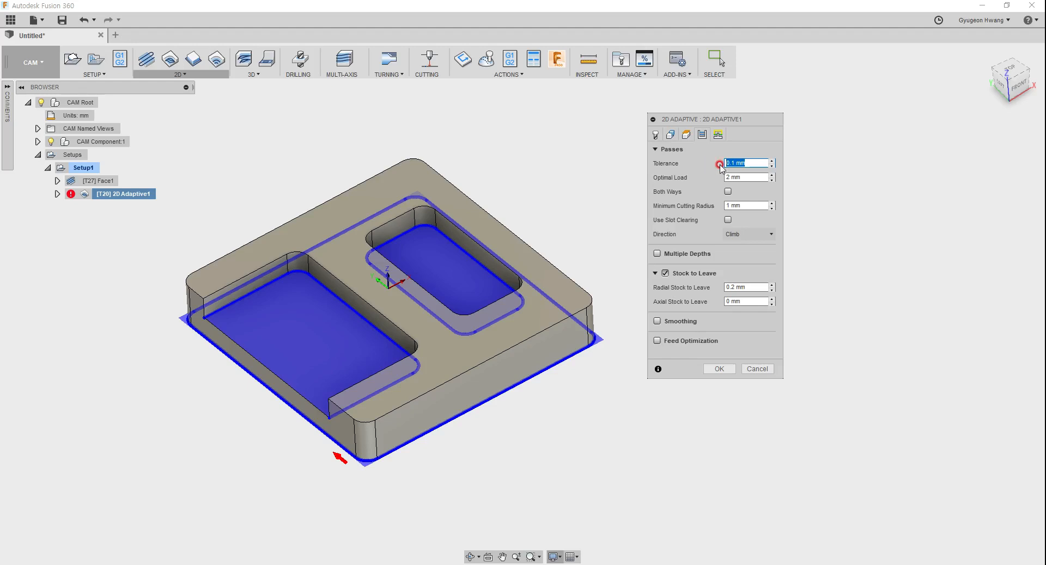
drag(716, 122, 596, 137)
click(636, 191)
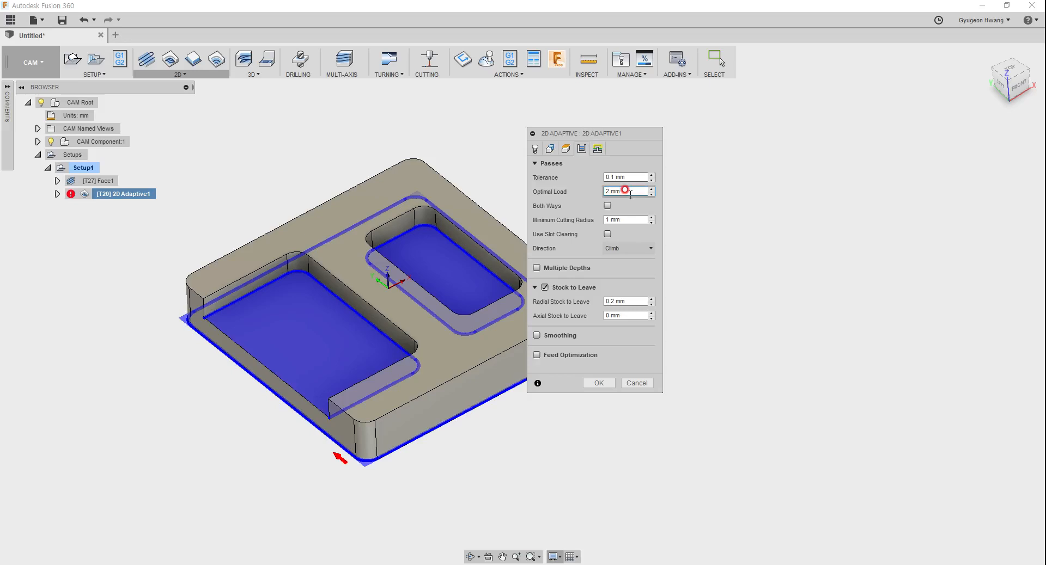
click(633, 192)
click(616, 220)
click(630, 191)
click(631, 191)
right_click(631, 192)
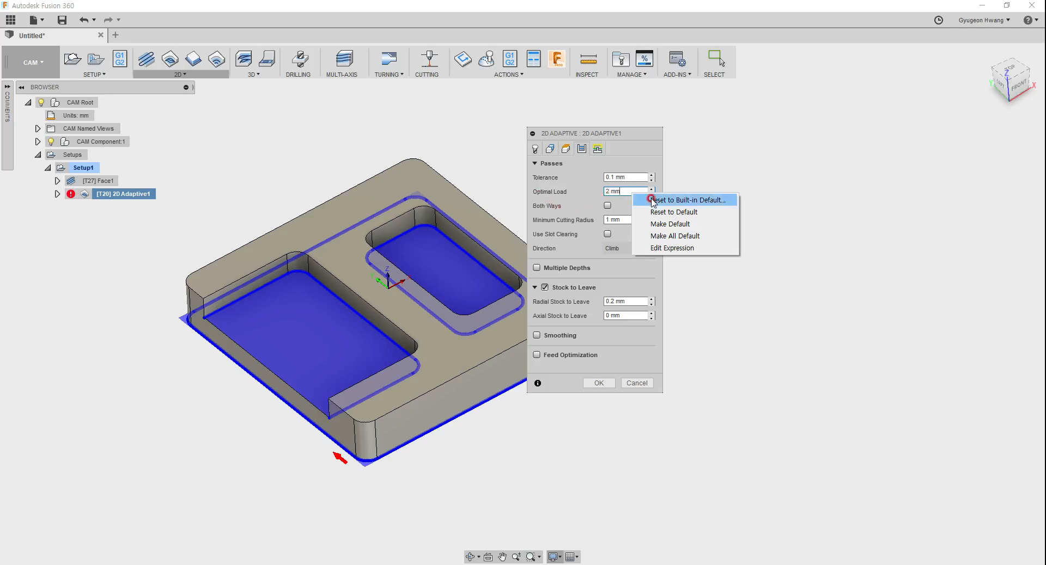
click(581, 197)
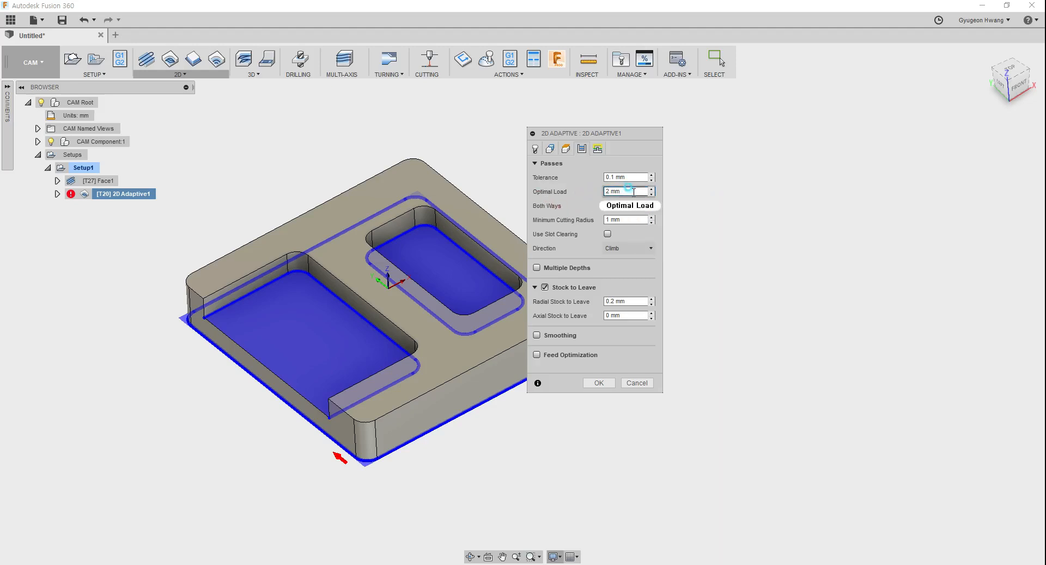
Step: Enter an Optimal Load expression that multiplies tool_diameter by a decimal factor
right_click(626, 191)
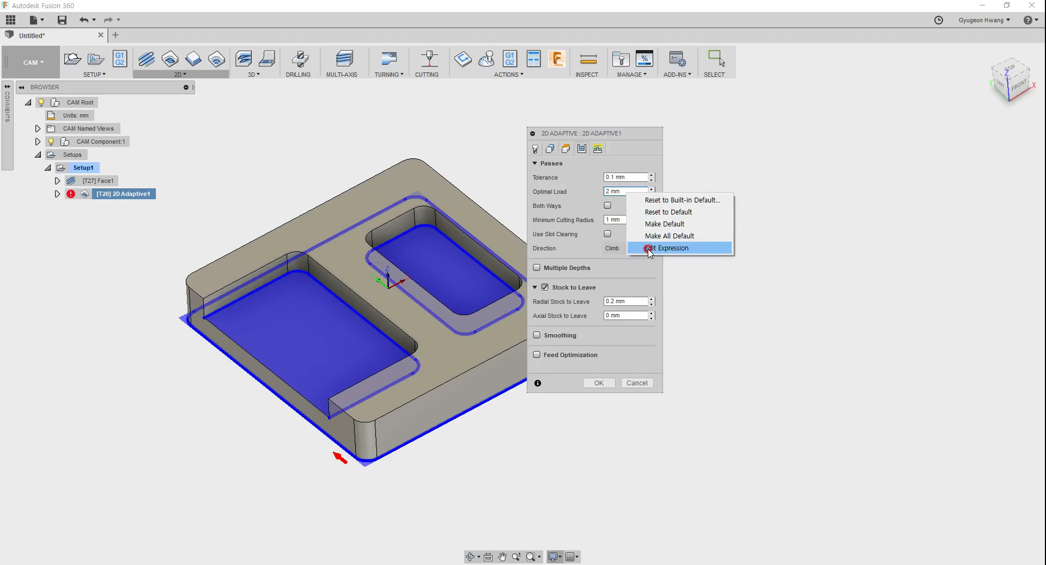
click(649, 248)
drag(598, 172, 155, 152)
text(tool_diameter * 0.)
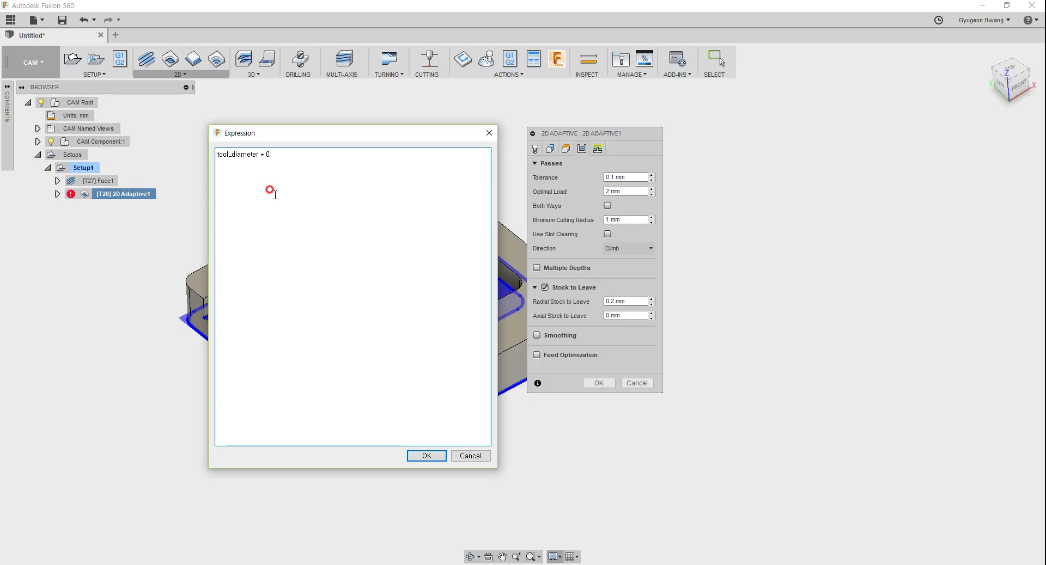
click(429, 456)
Step: Change the Optimal Load expression to tool_diameter * 0.1
click(635, 191)
right_click(641, 192)
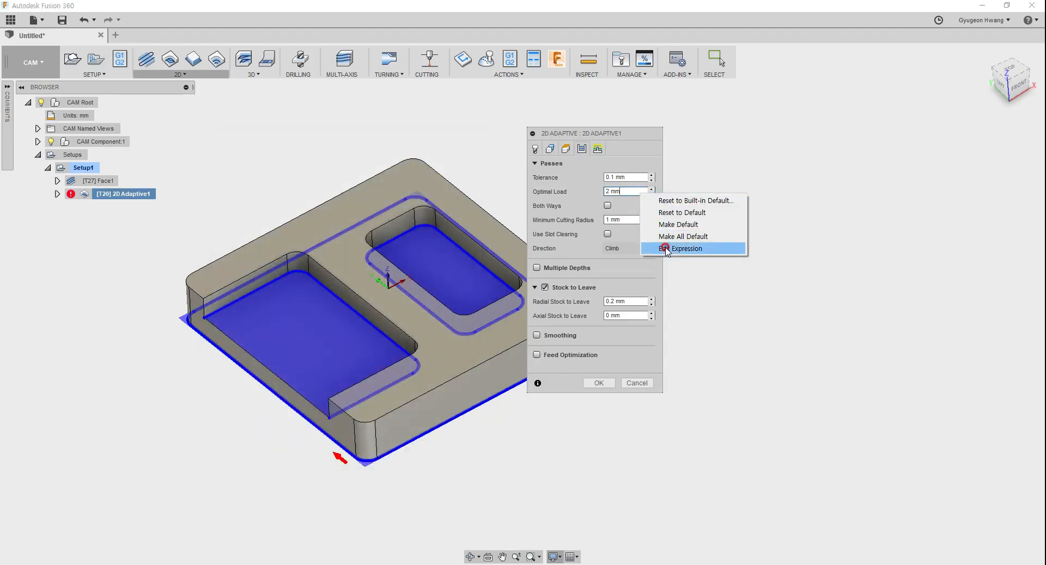
click(666, 249)
click(290, 154)
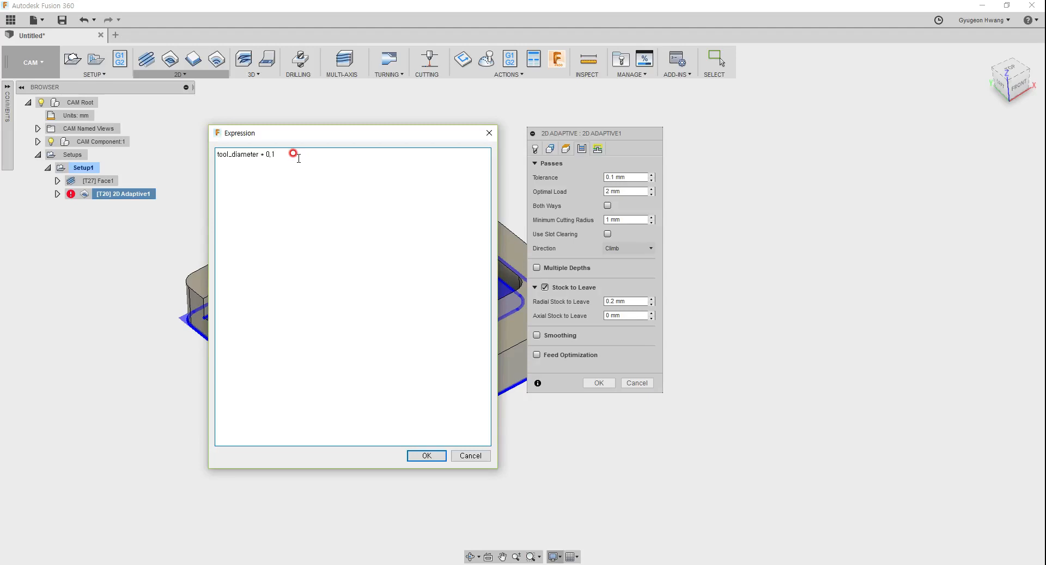
key(BackSpace)
text(1)
click(427, 455)
Step: Try the Both Ways option, switch it back off, and accept the 2D Adaptive1 settings
click(587, 187)
click(631, 206)
click(608, 207)
click(610, 209)
click(599, 383)
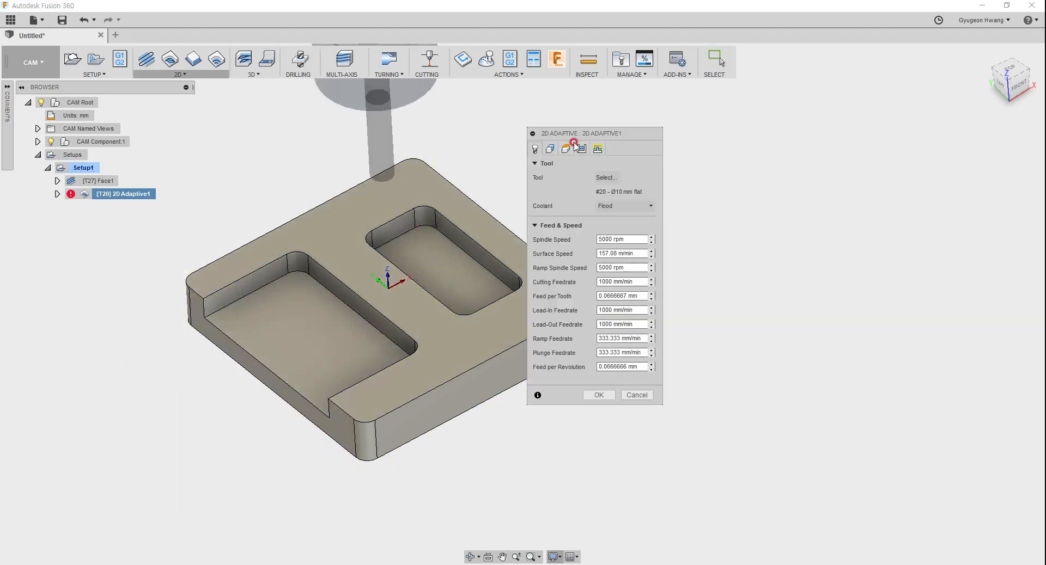
Step: Set the Optimal Load of 2D Adaptive1 to 3 mm and regenerate the toolpath
click(581, 149)
double_click(632, 192)
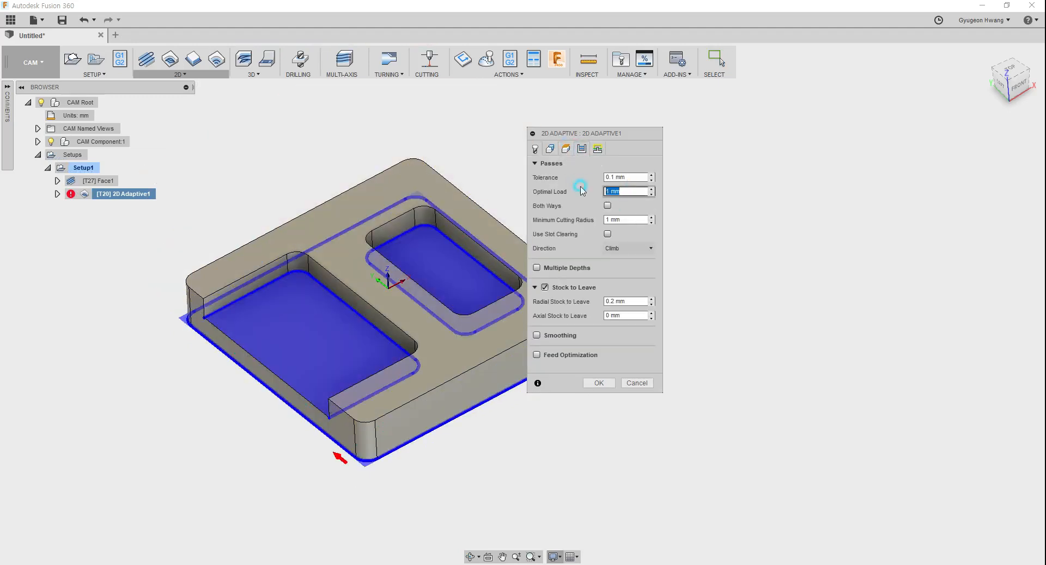
text(3)
click(598, 383)
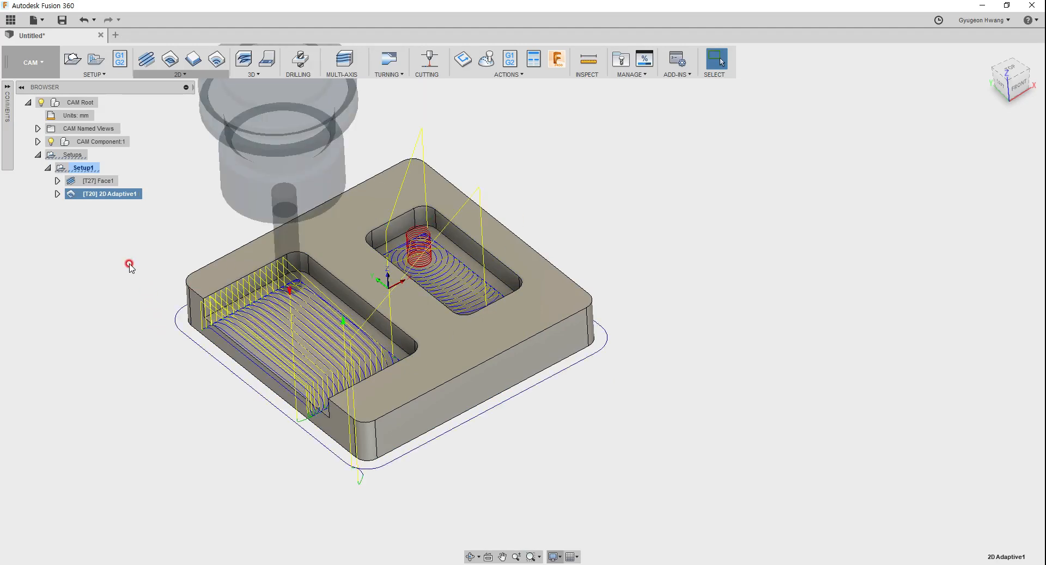
Step: Duplicate the 2D Adaptive1 operation within Setup1
click(118, 201)
key(ctrl+d)
click(112, 242)
Step: Edit the duplicated adaptive operation, enable Both Ways in its passes, and regenerate its toolpath
right_click(112, 205)
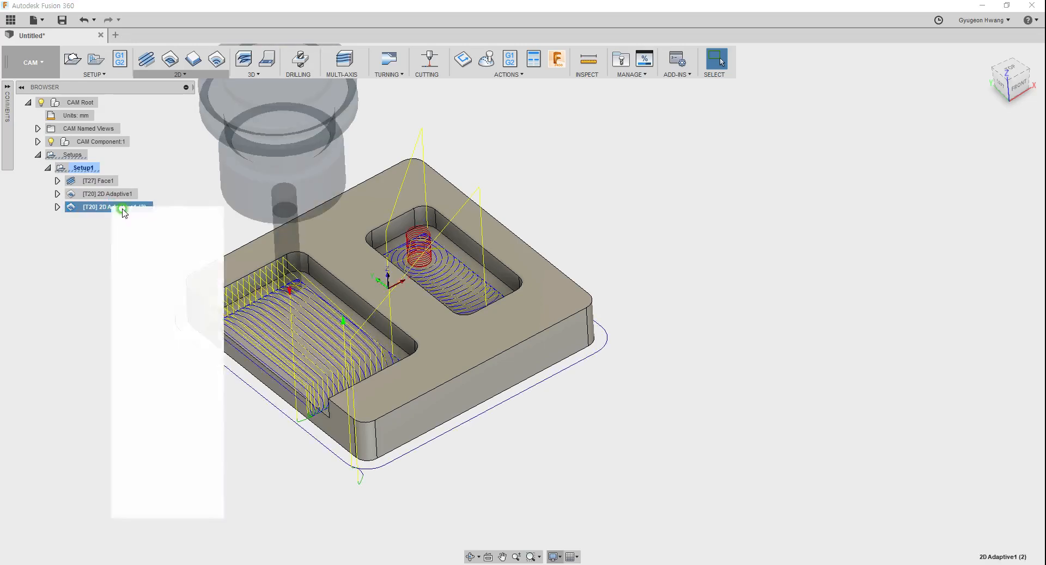
click(128, 210)
click(582, 149)
click(610, 205)
click(599, 391)
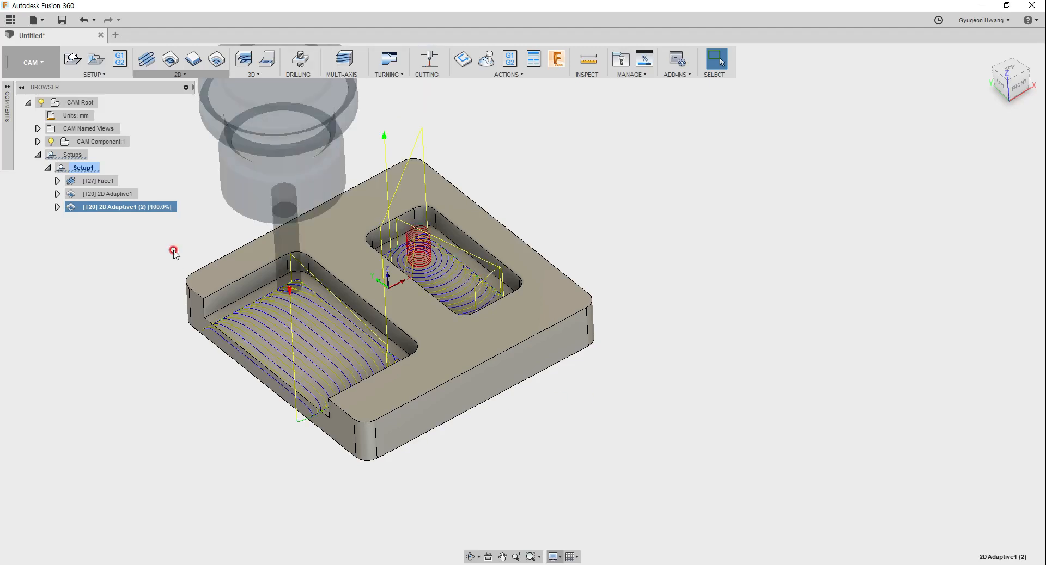
Step: Simulate the original one-way 2D Adaptive1 toolpath, pause the playback, and close the simulation
click(117, 194)
scroll(322, 422, down, 3)
scroll(419, 290, up, 5)
click(492, 60)
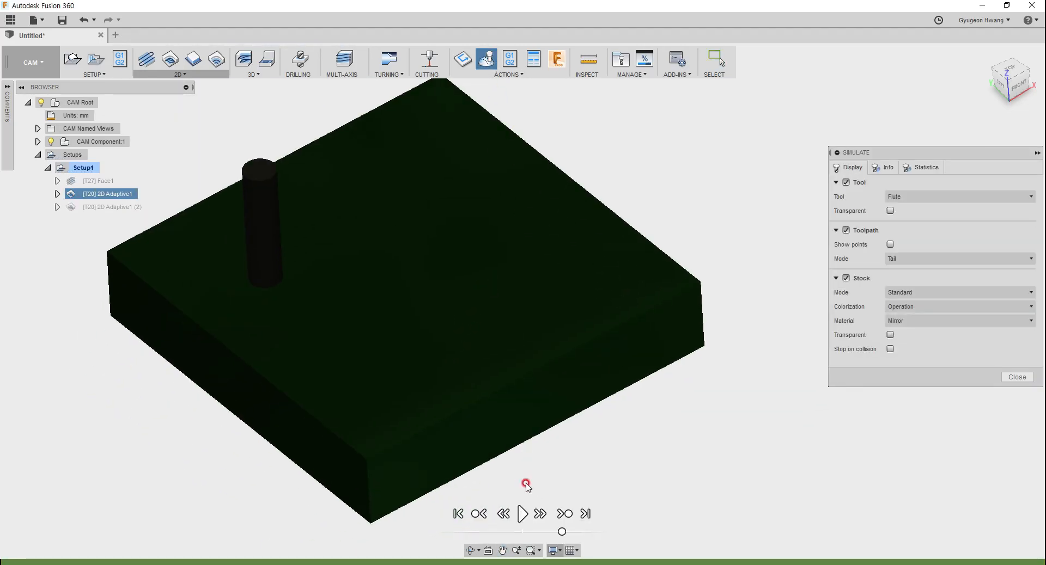
click(522, 514)
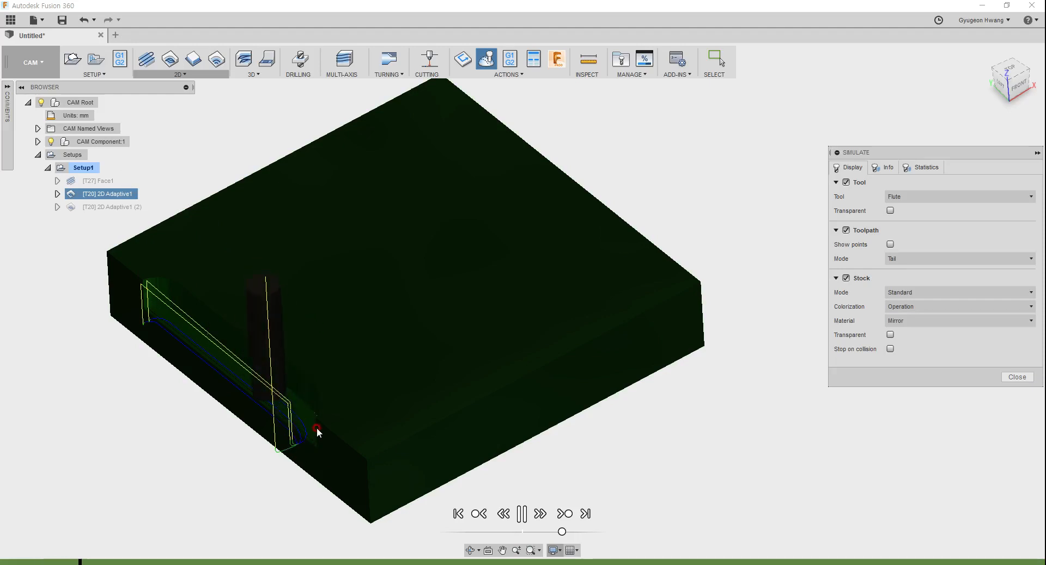
click(521, 514)
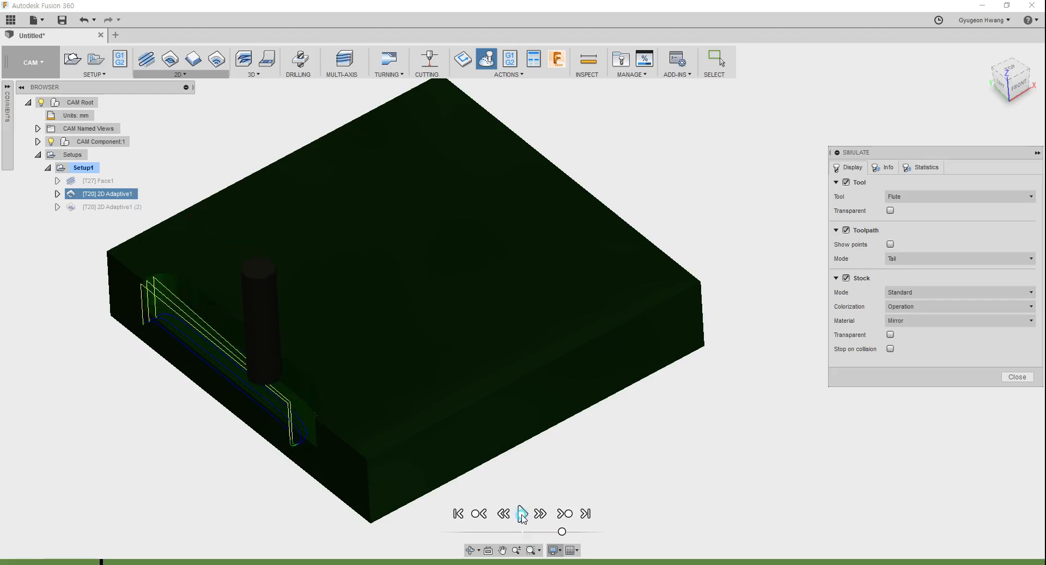
click(1017, 377)
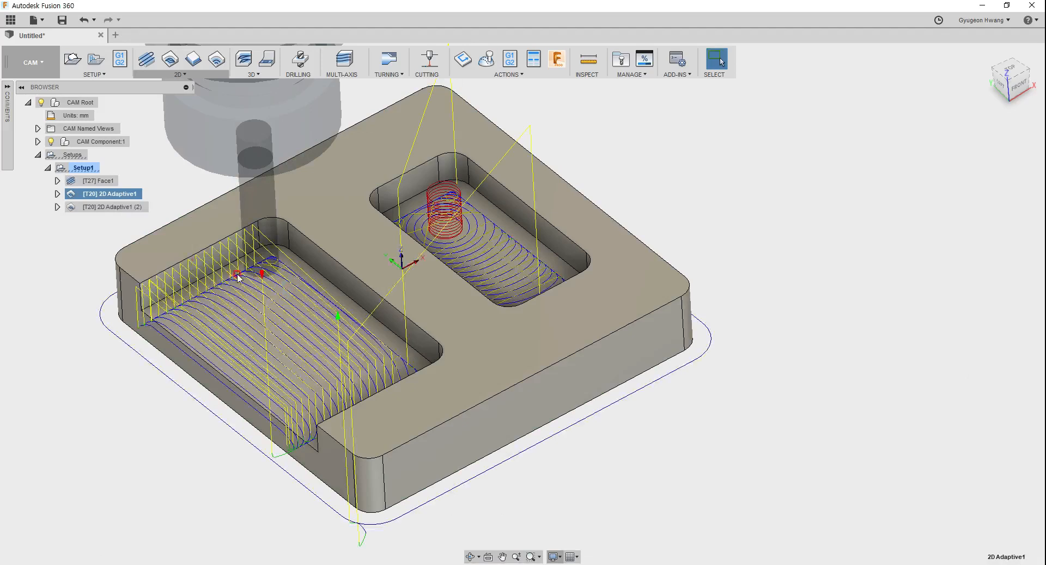
Step: Simulate the duplicated Both Ways adaptive toolpath and close the simulation
click(124, 213)
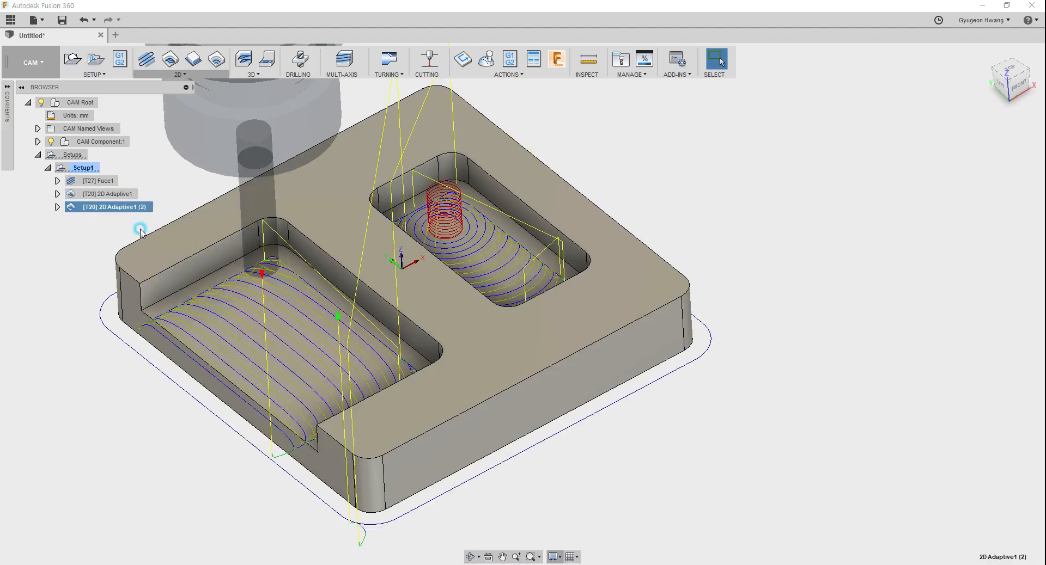
click(486, 59)
click(522, 514)
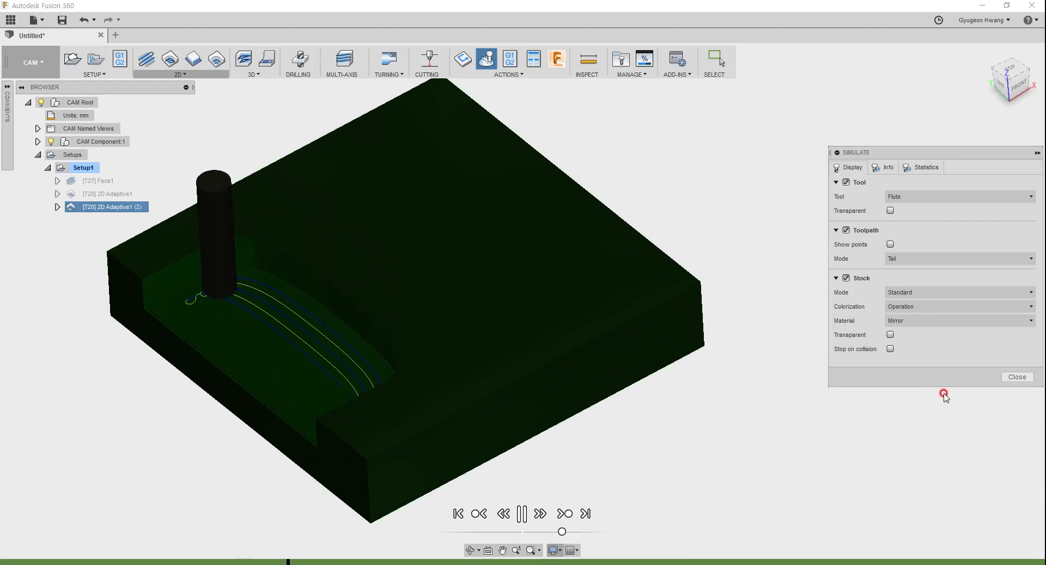
click(1006, 378)
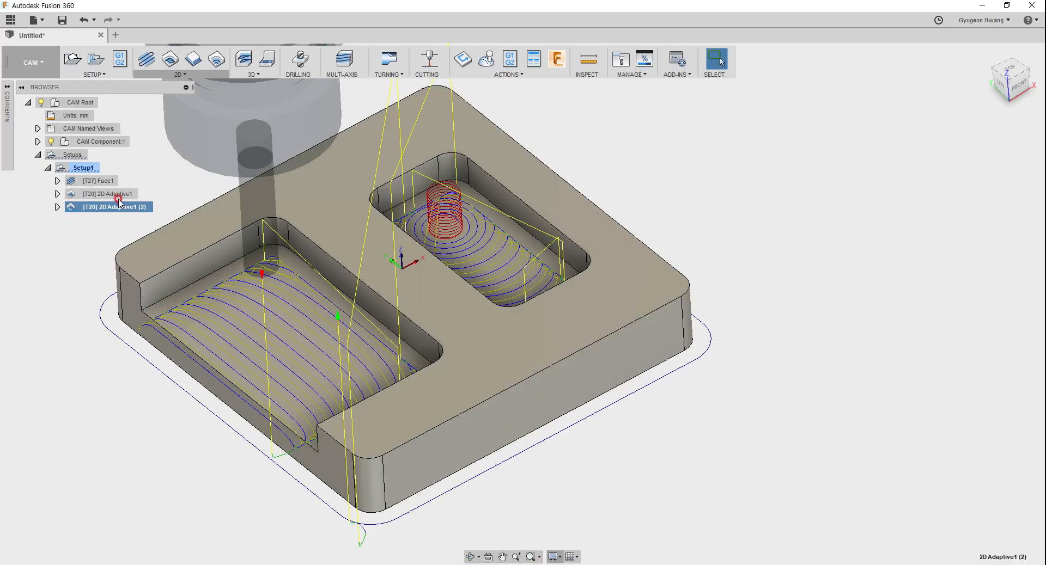
Step: Open the duplicated adaptive operation's pass settings for editing, toggling Both Ways off and leaving it enabled
right_click(116, 204)
click(131, 210)
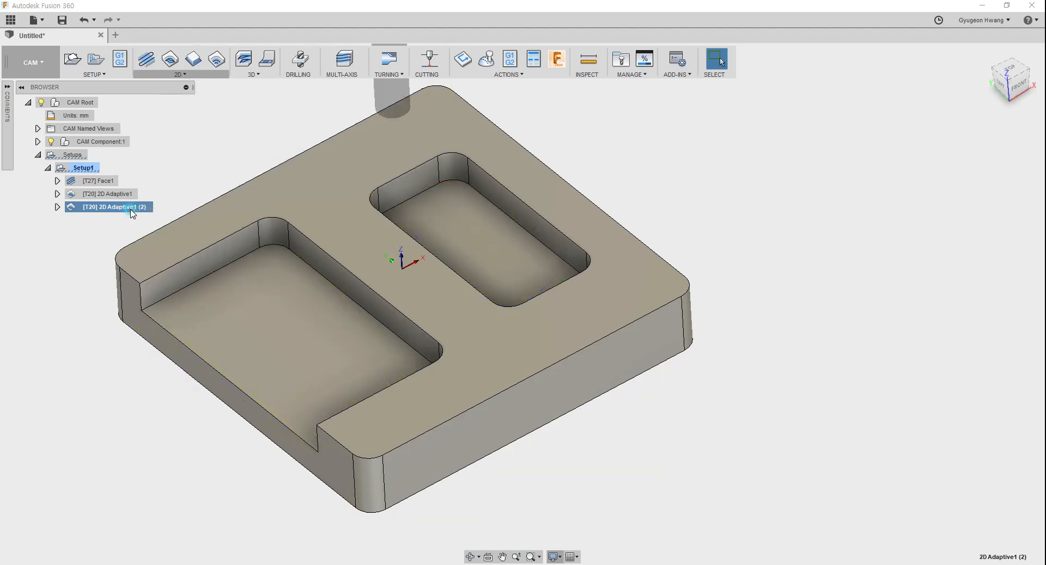
click(566, 148)
click(581, 148)
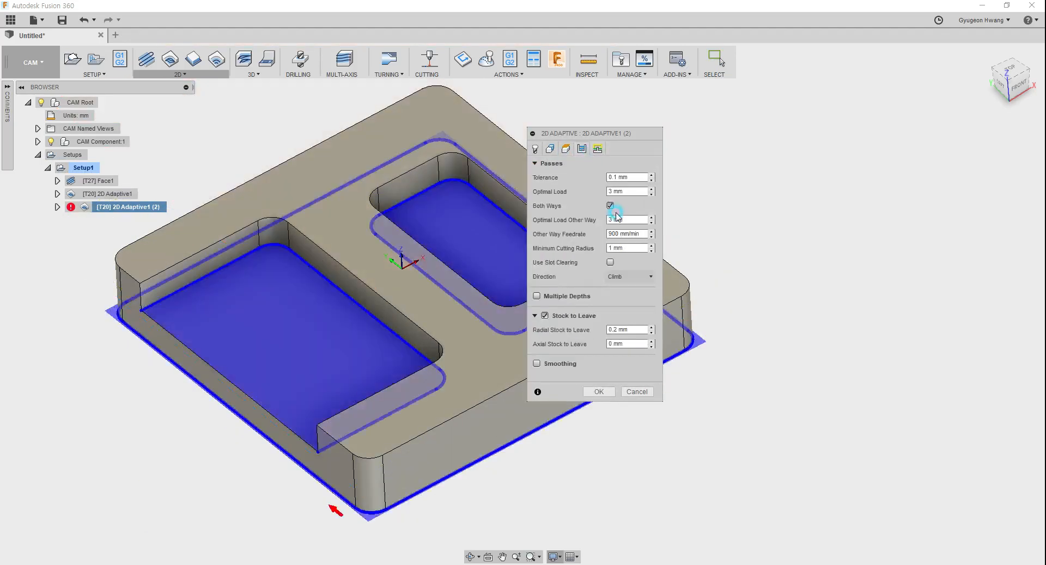
click(610, 205)
click(611, 206)
click(611, 219)
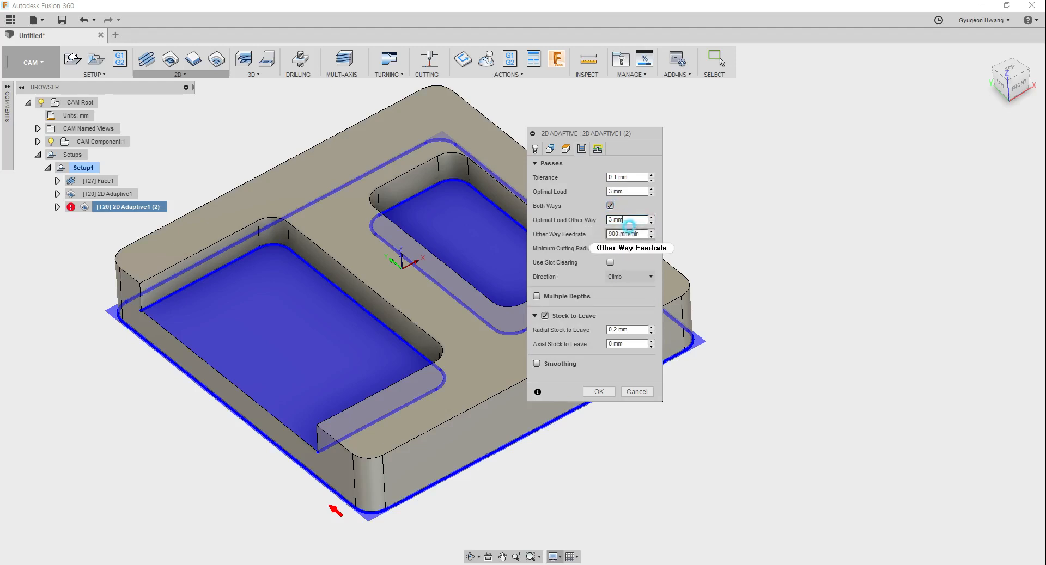
click(610, 206)
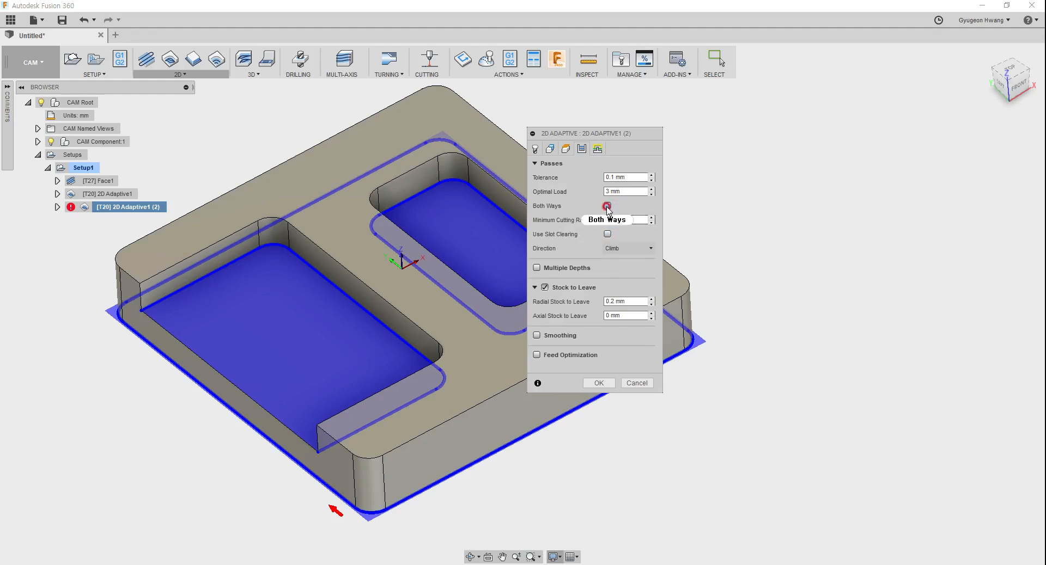
click(607, 207)
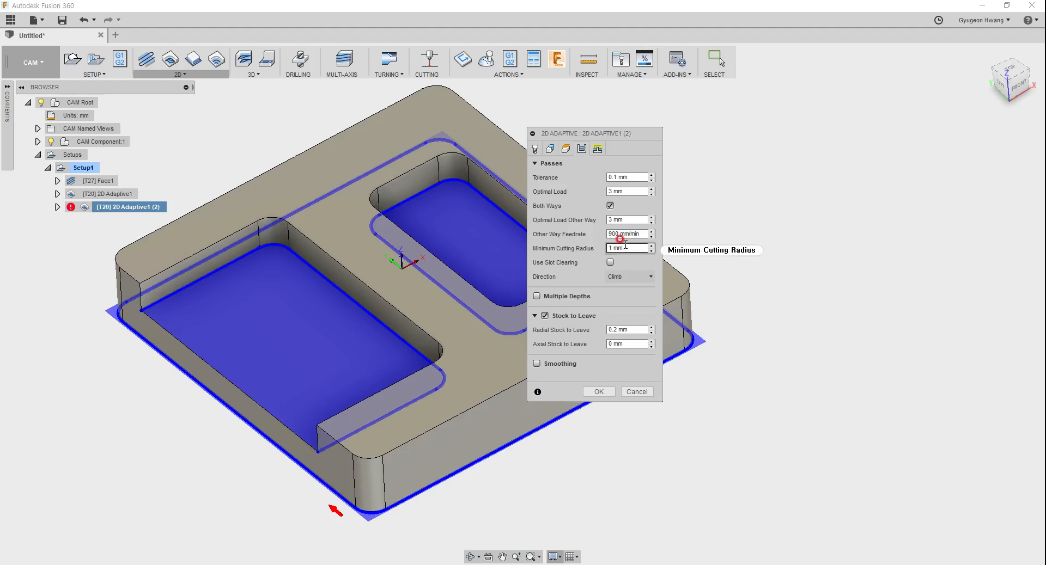
Step: Set the Optimal Load Other Way expression to optimalLoad*0.7
right_click(635, 219)
click(648, 278)
drag(283, 136, 199, 167)
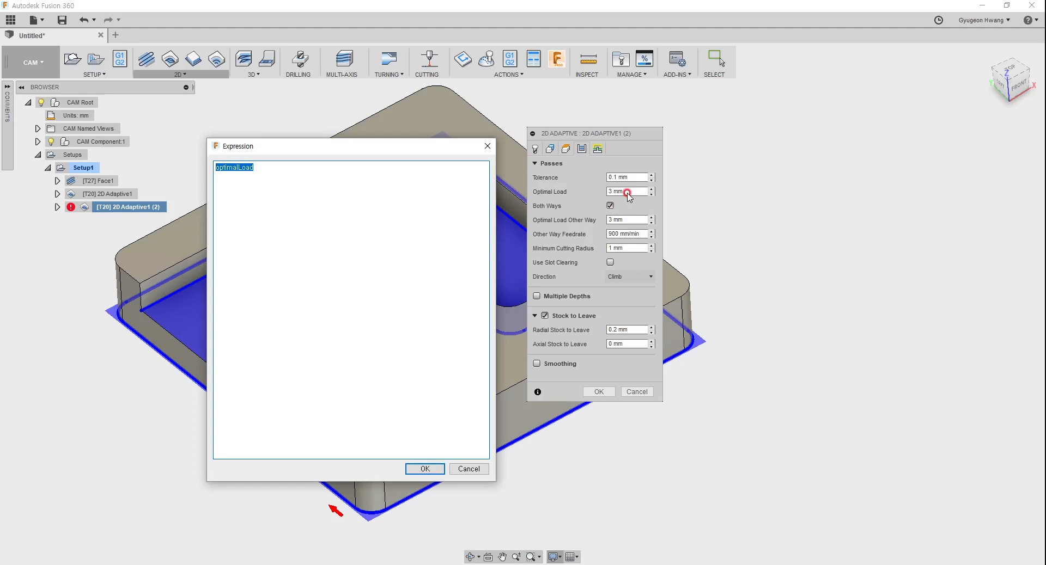
click(316, 168)
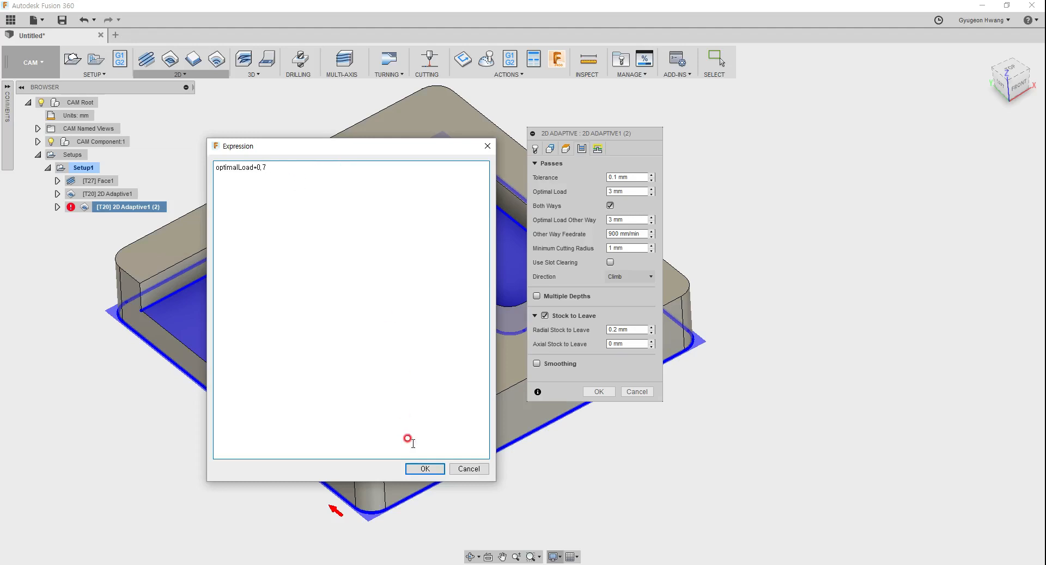
click(425, 469)
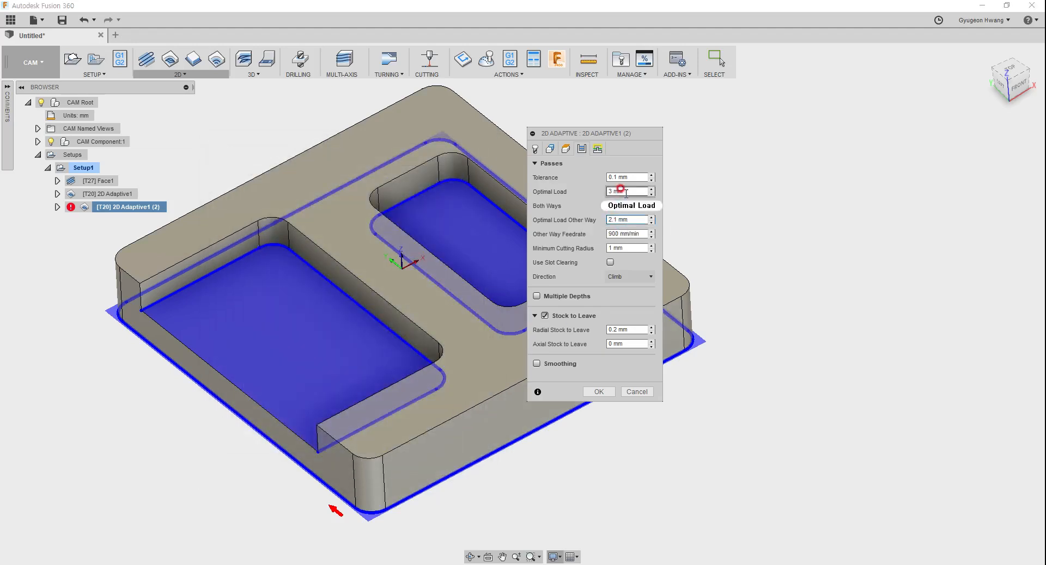
Step: Inspect the Other Way Feedrate expression without changing it, and check the cutting feedrate in the operation's tool settings
click(641, 233)
double_click(644, 234)
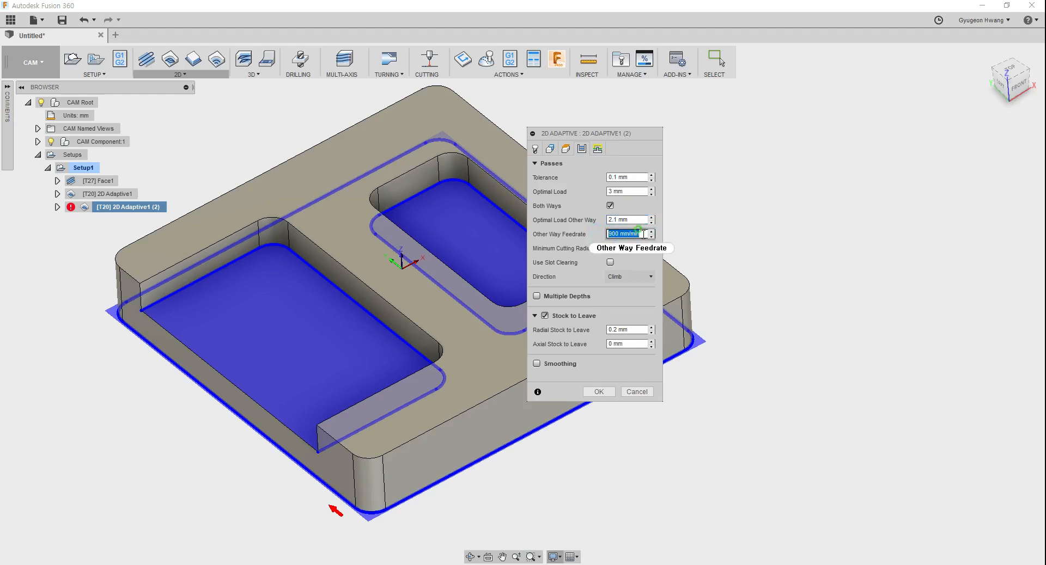
right_click(644, 234)
click(679, 291)
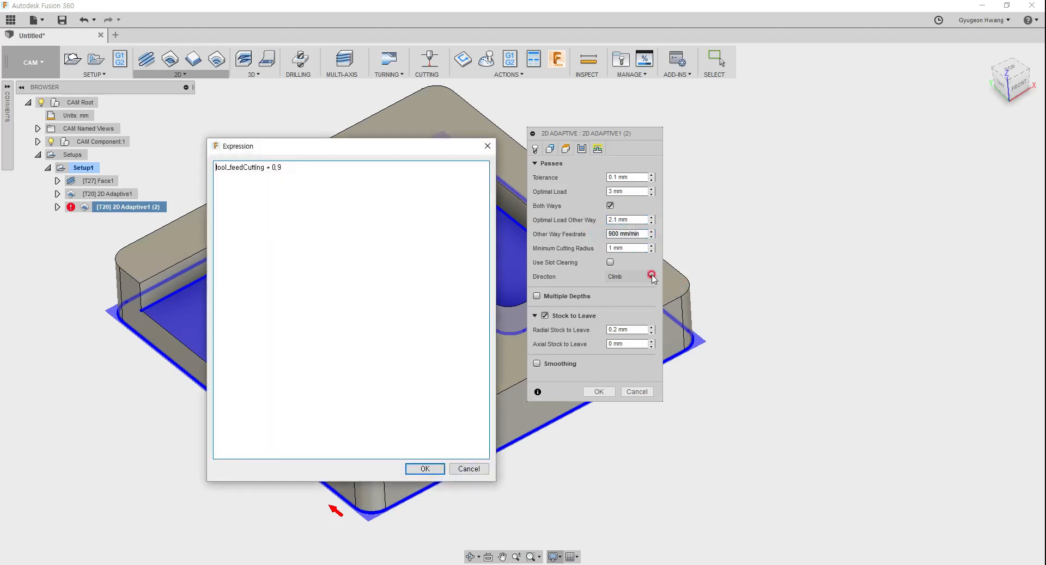
drag(288, 171, 216, 167)
click(245, 169)
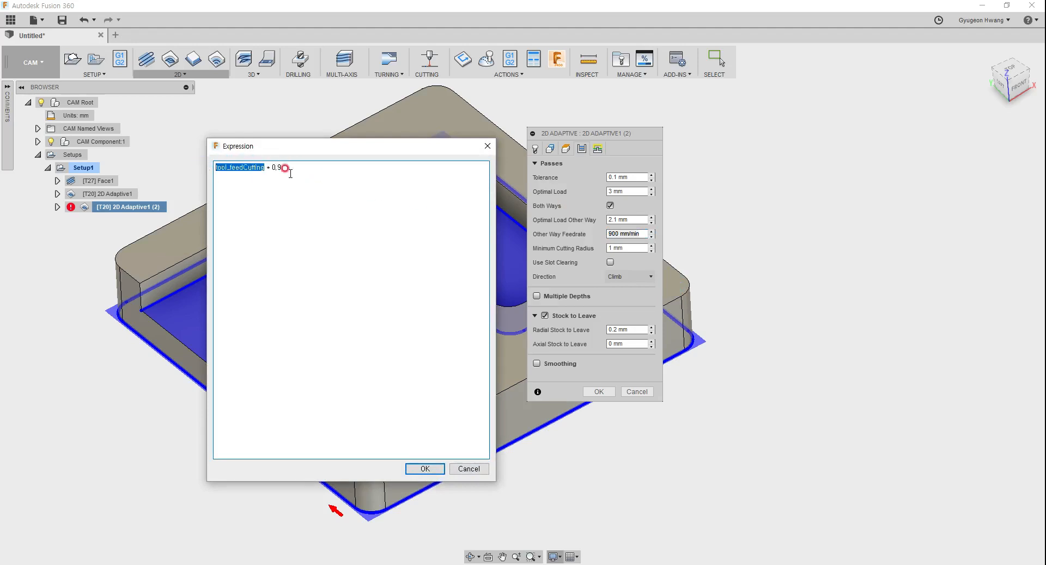
click(468, 469)
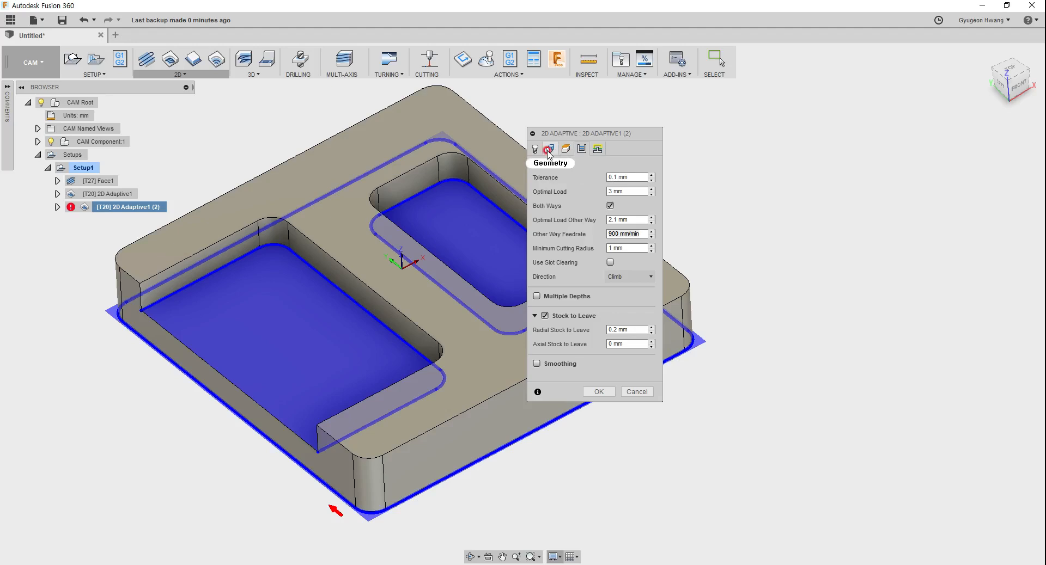
click(536, 150)
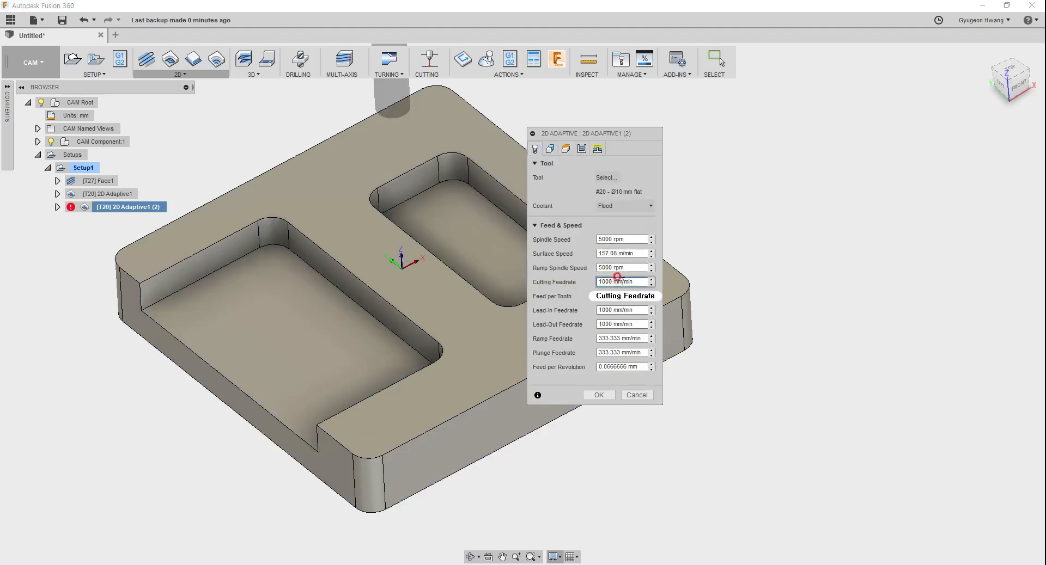
click(606, 281)
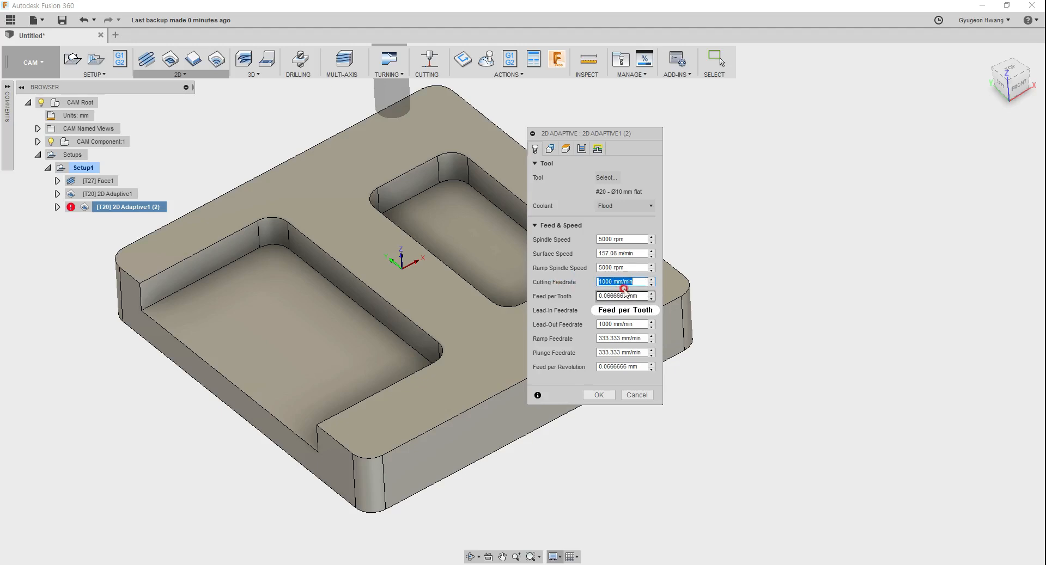
Step: Reduce the Other Way Feedrate expression in the pass settings to tool_feedCutting by removing its multiplier
click(582, 149)
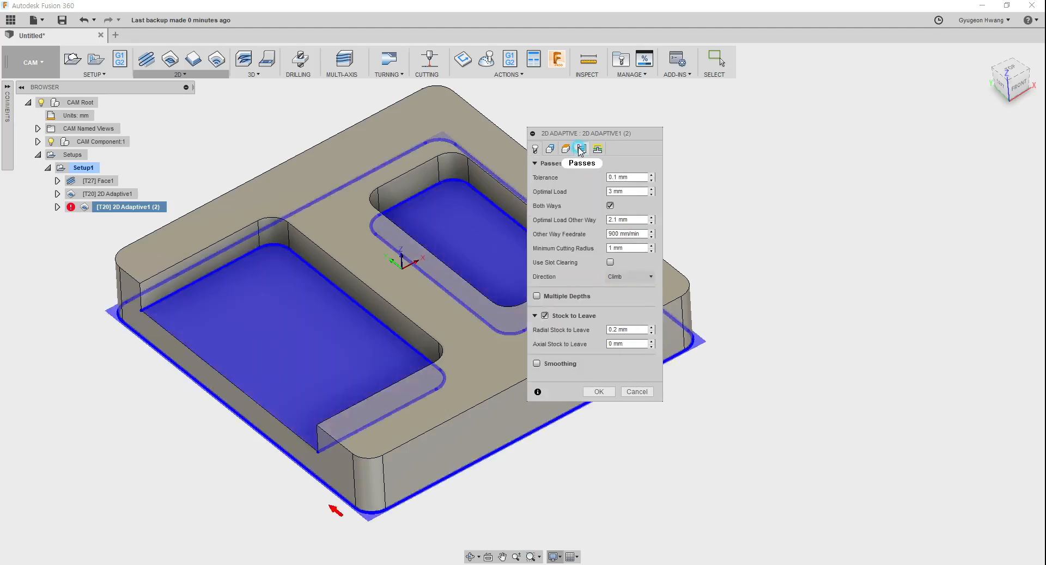
click(637, 234)
right_click(636, 233)
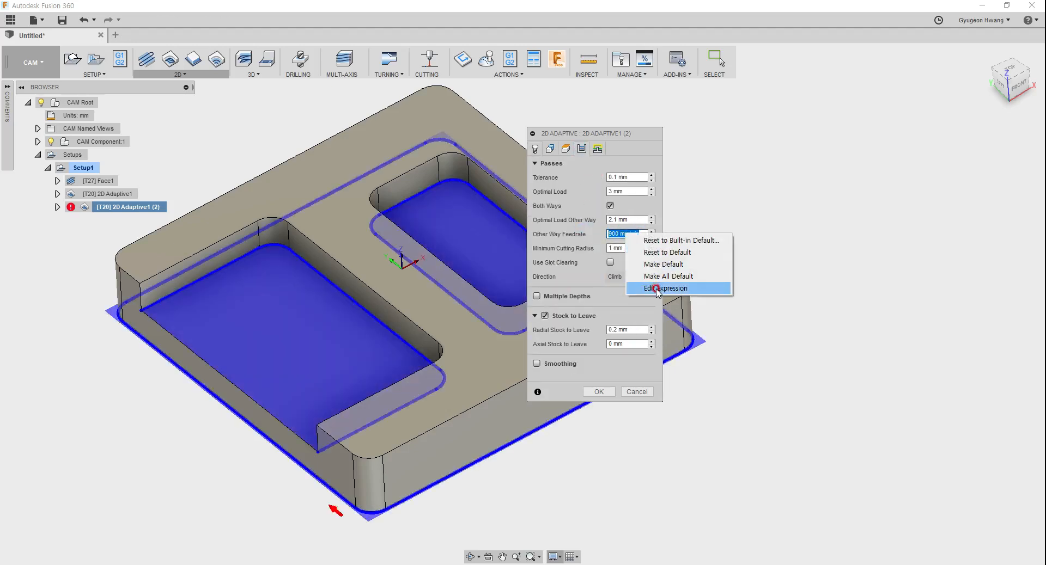
click(659, 290)
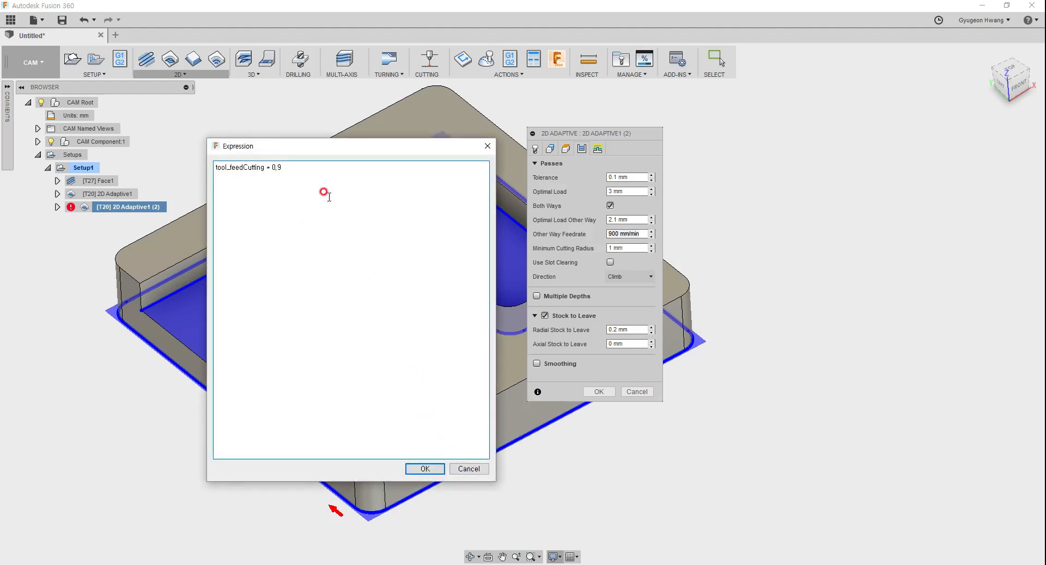
drag(279, 170, 307, 171)
key(BackSpace)
key(BackSpace)
drag(266, 167, 381, 167)
key(BackSpace)
click(421, 469)
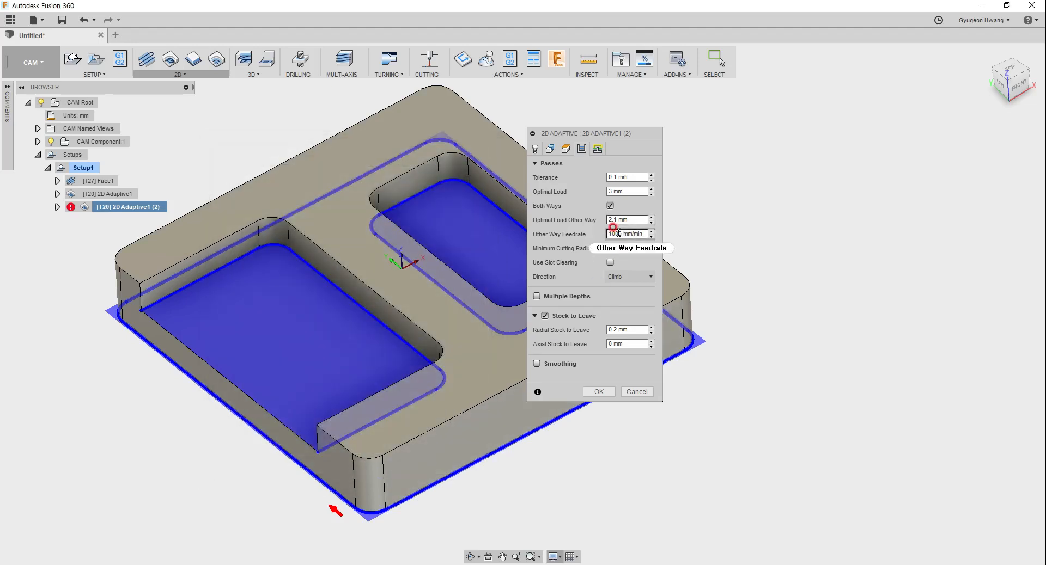
Step: Review the tolerance, other-way load and feedrate, and Minimum Cutting Radius pass settings, and check the tool settings
click(619, 220)
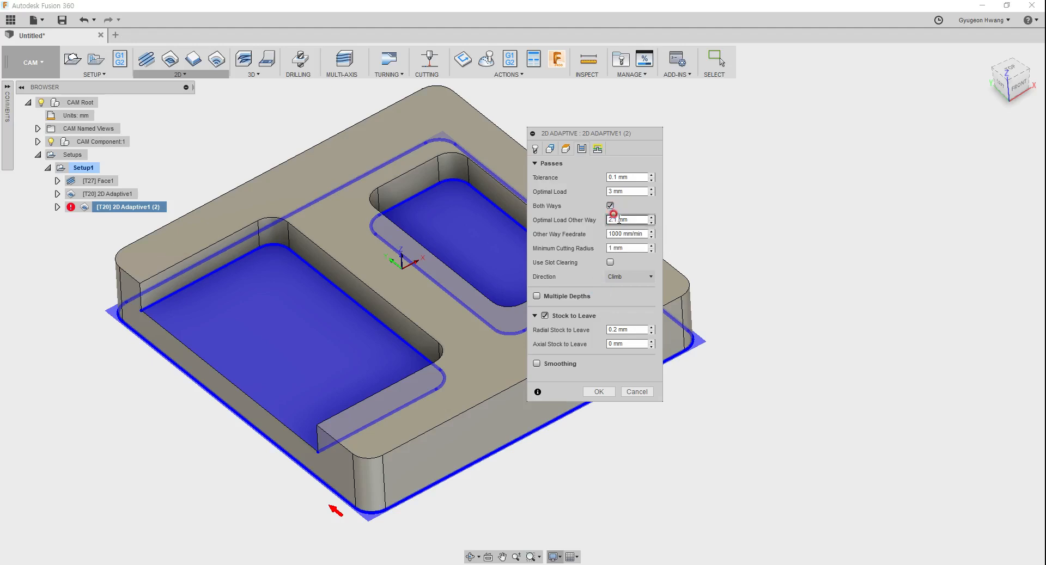
click(631, 249)
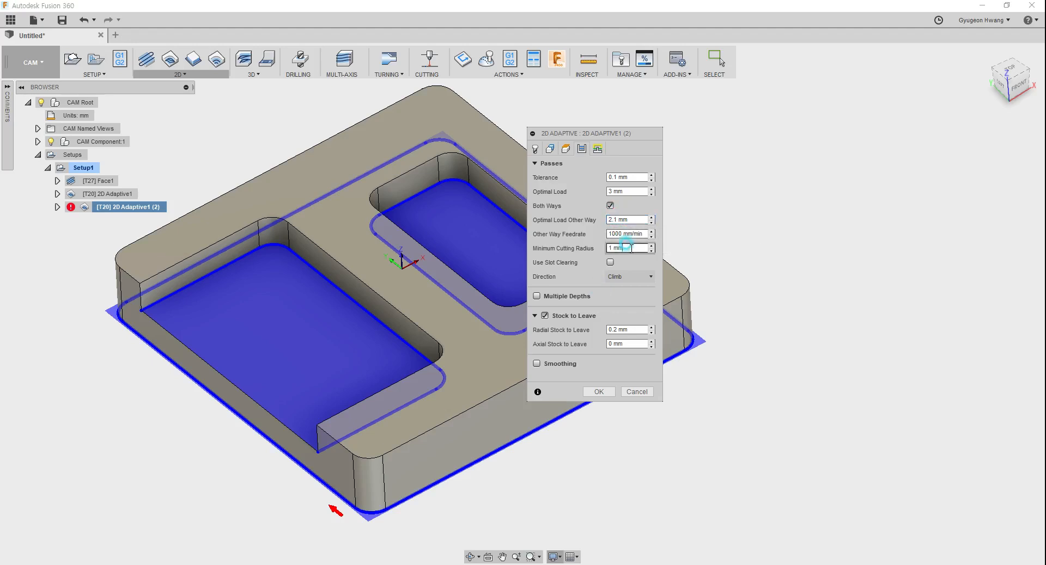
click(624, 179)
click(631, 238)
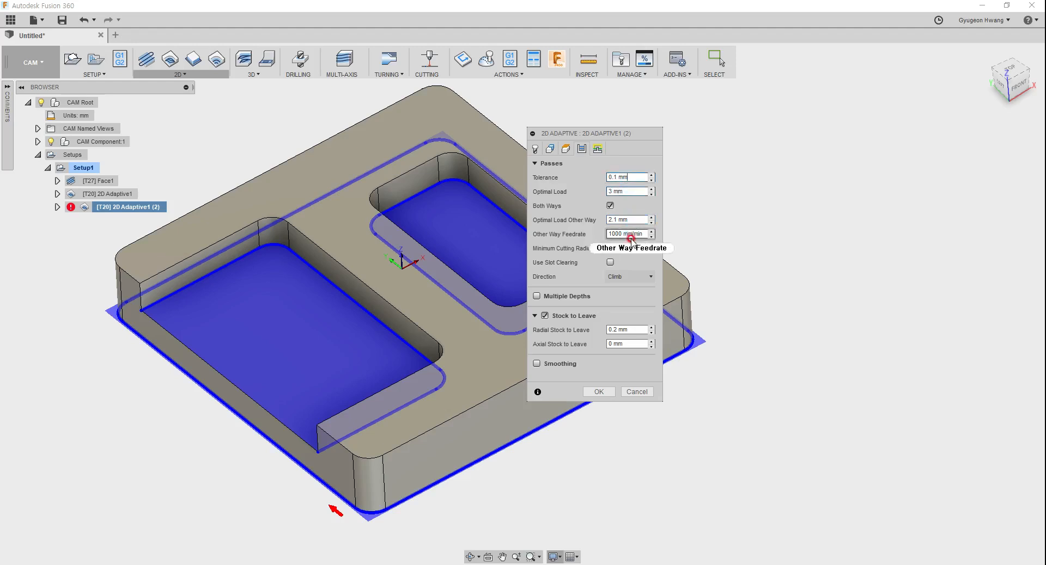
click(537, 252)
click(597, 253)
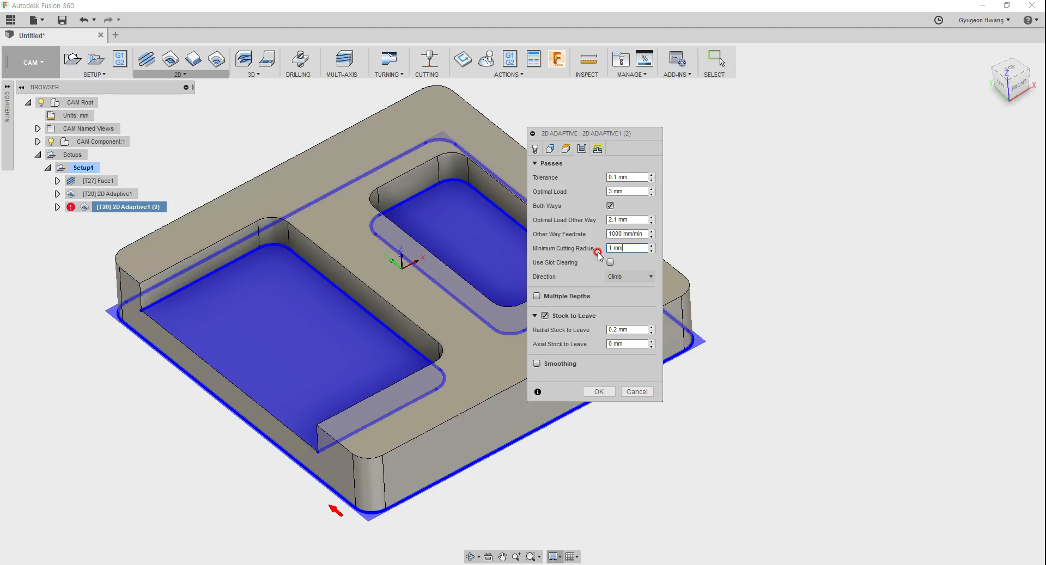
click(622, 241)
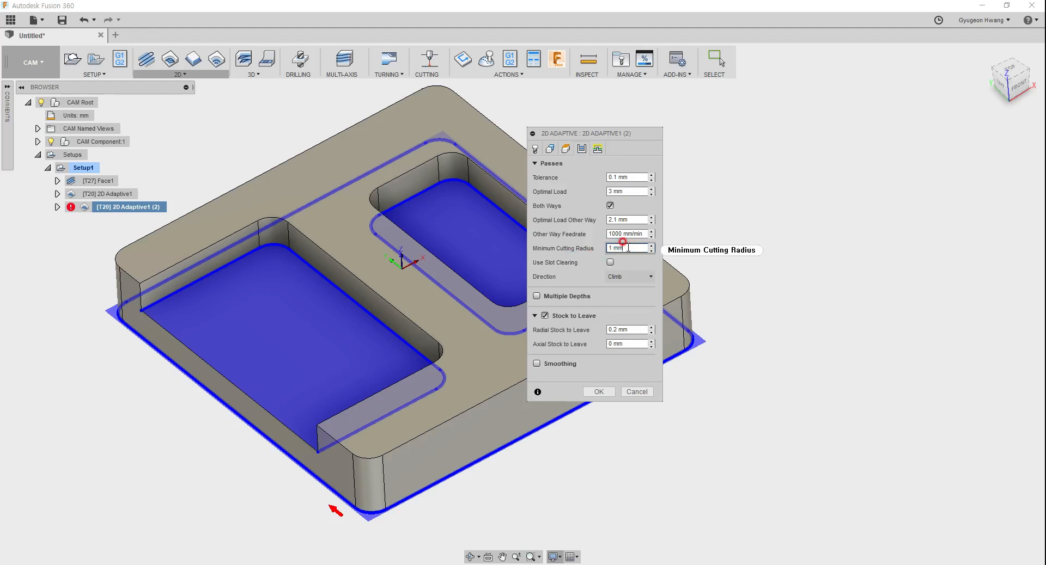
mouse_move(628, 248)
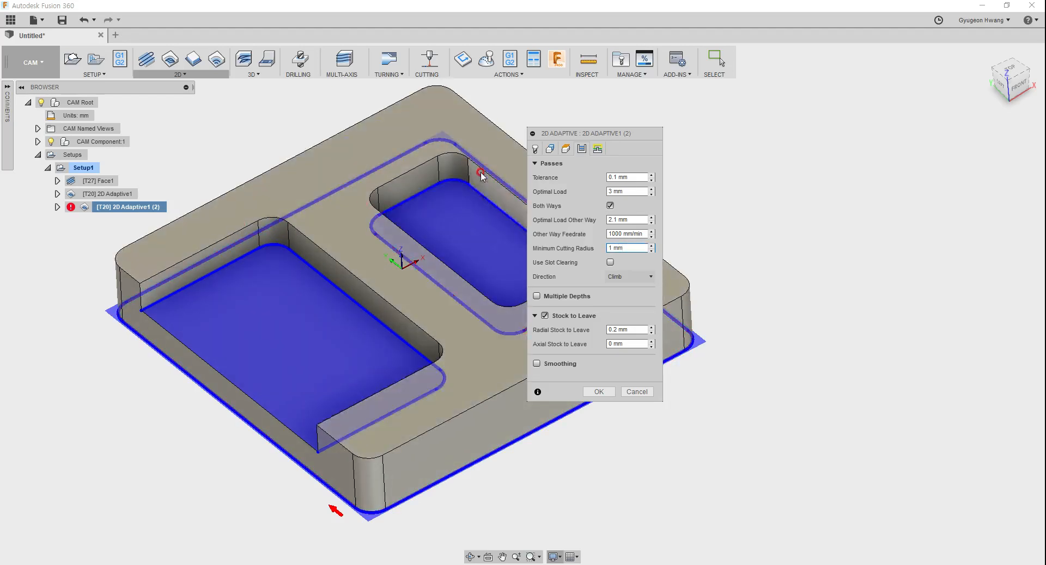
click(535, 149)
click(582, 148)
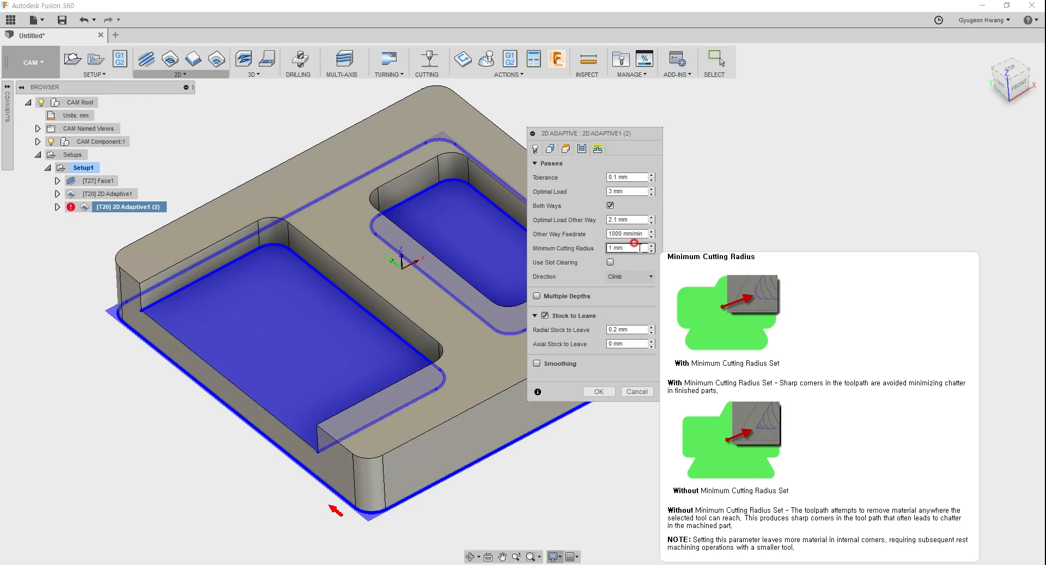
Step: Inspect the expression behind the Minimum Cutting Radius and close it without changes
right_click(635, 245)
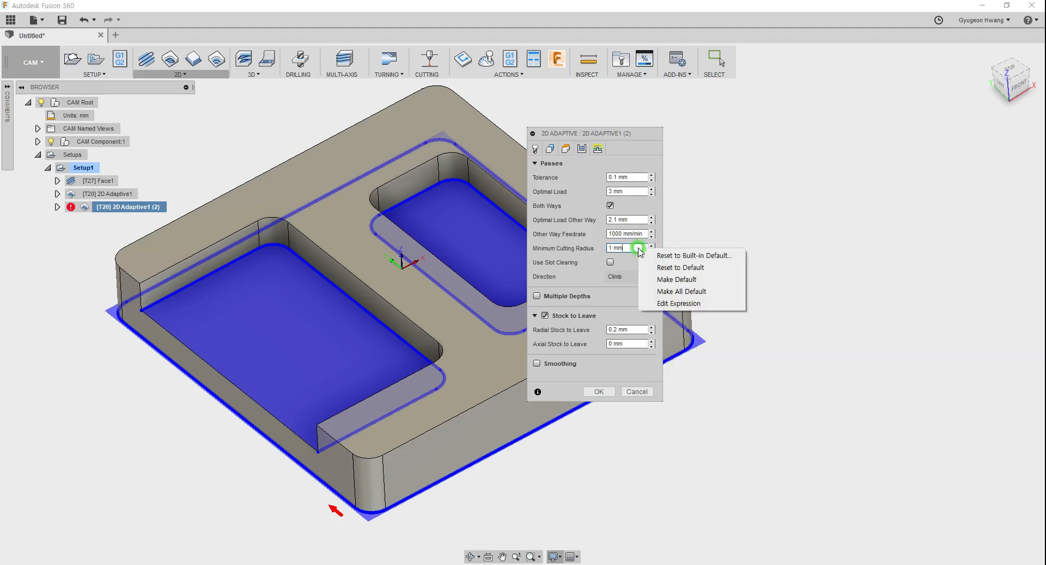
click(659, 304)
click(243, 165)
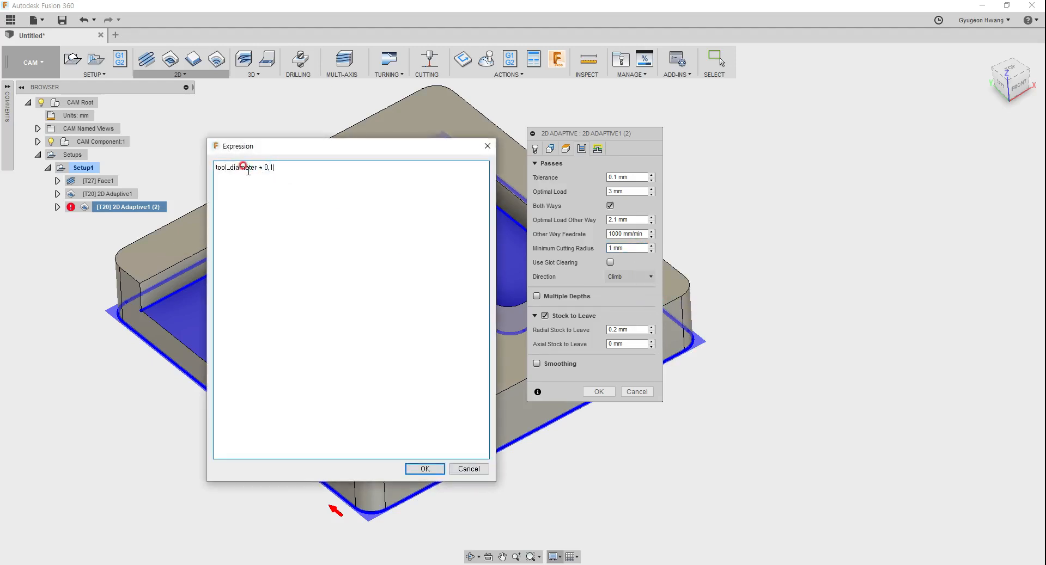
click(472, 469)
Step: Examine the Use Slot Clearing help, the milling direction choices and the Multiple Depths options, keeping Climb and leaving Multiple Depths off
click(609, 262)
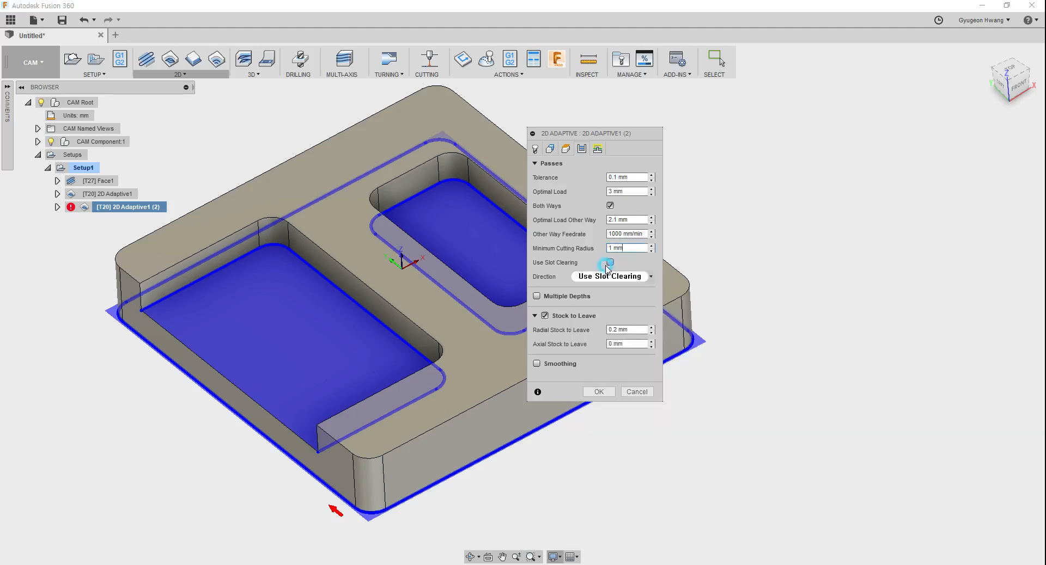
mouse_move(607, 267)
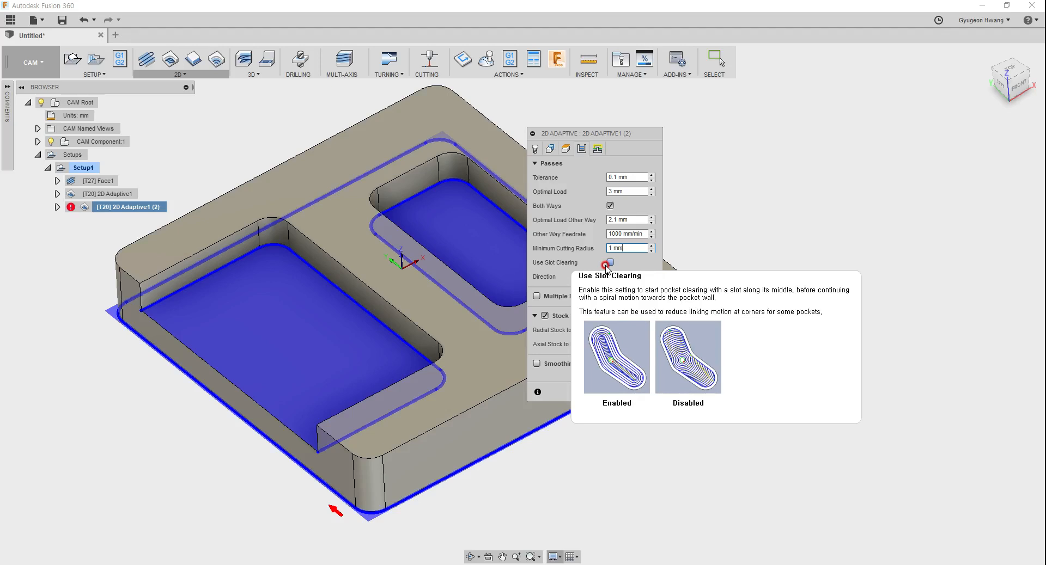
click(625, 276)
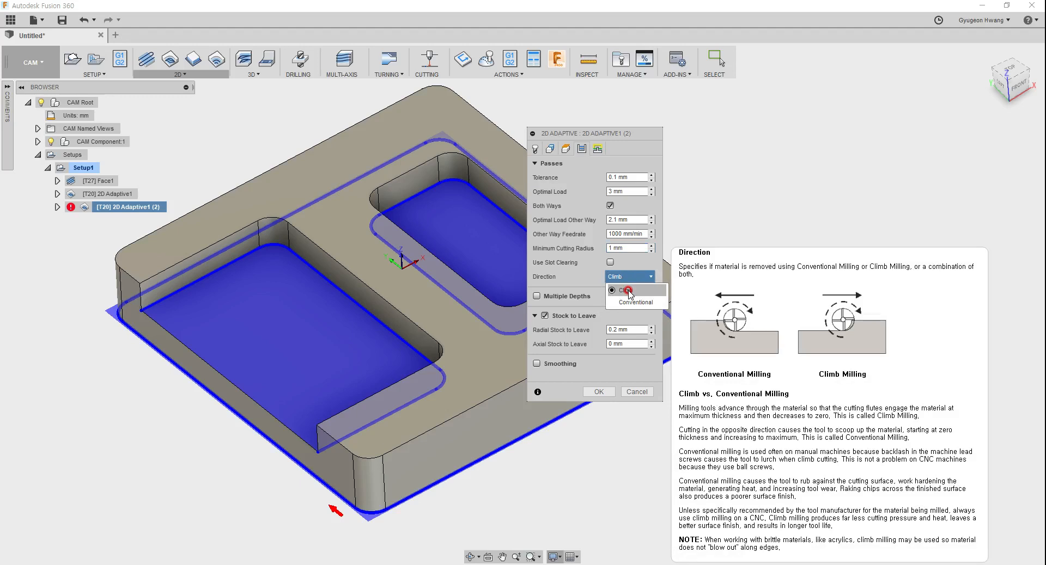
click(627, 291)
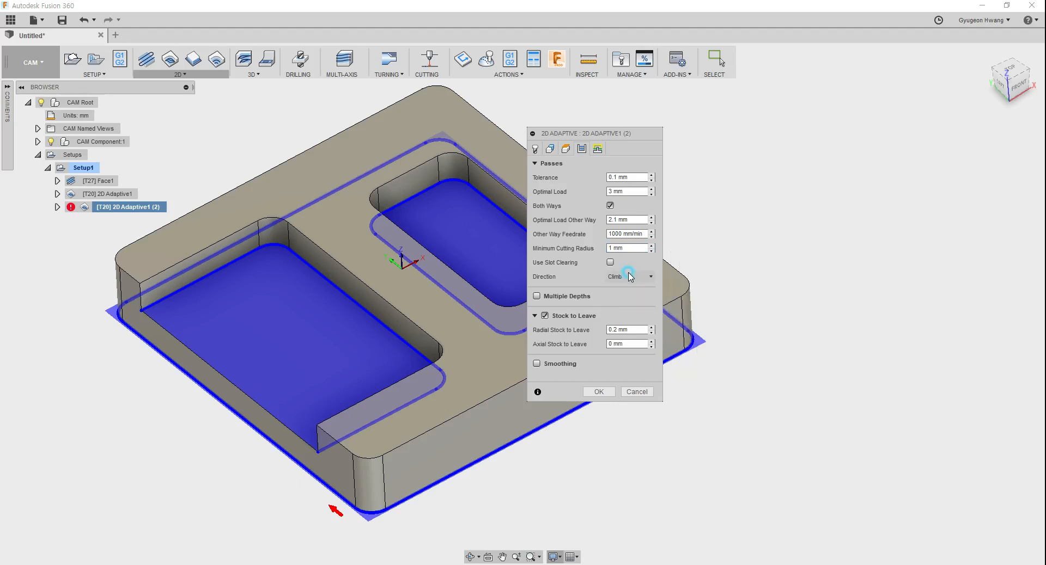
click(538, 297)
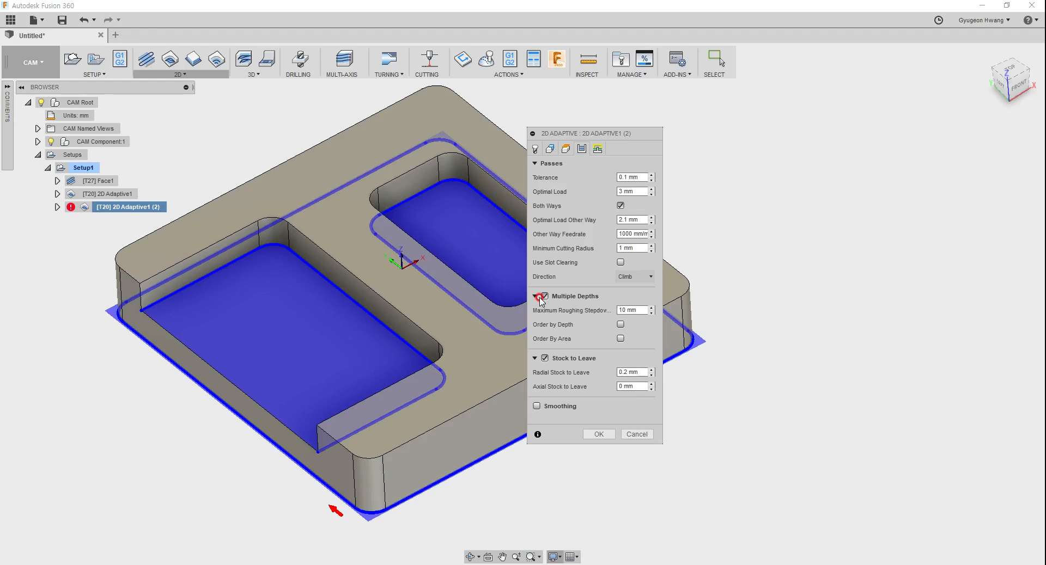
click(540, 298)
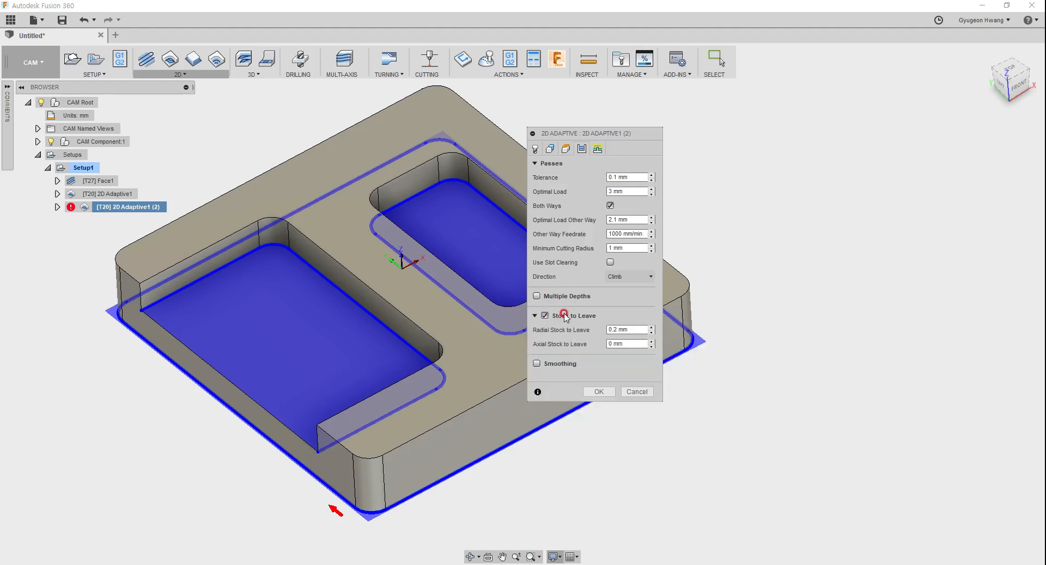
Step: Check the radial and axial stock-to-leave fields, and open the operation's linking settings
click(639, 329)
click(634, 343)
click(594, 146)
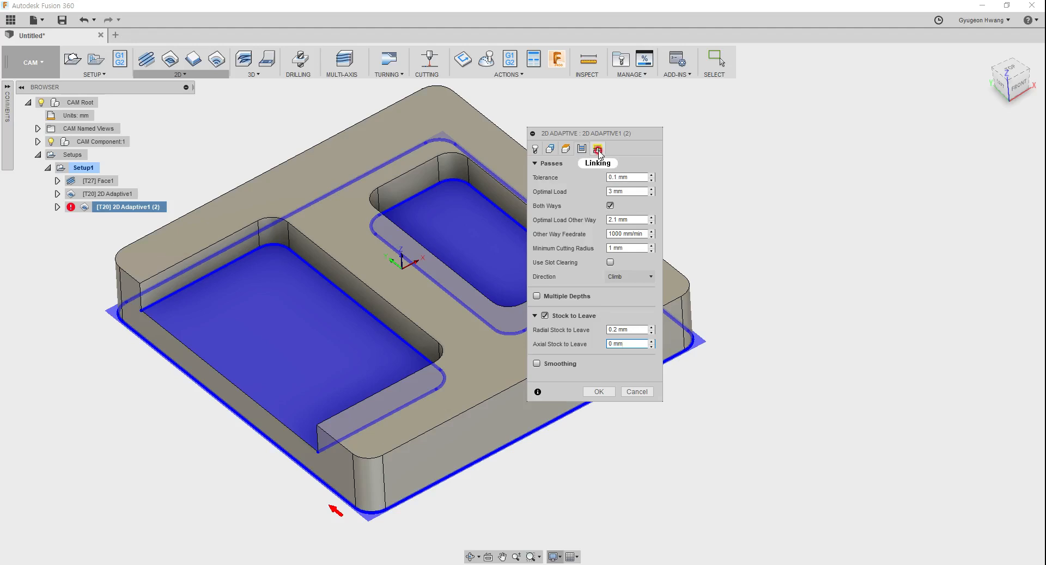
click(598, 150)
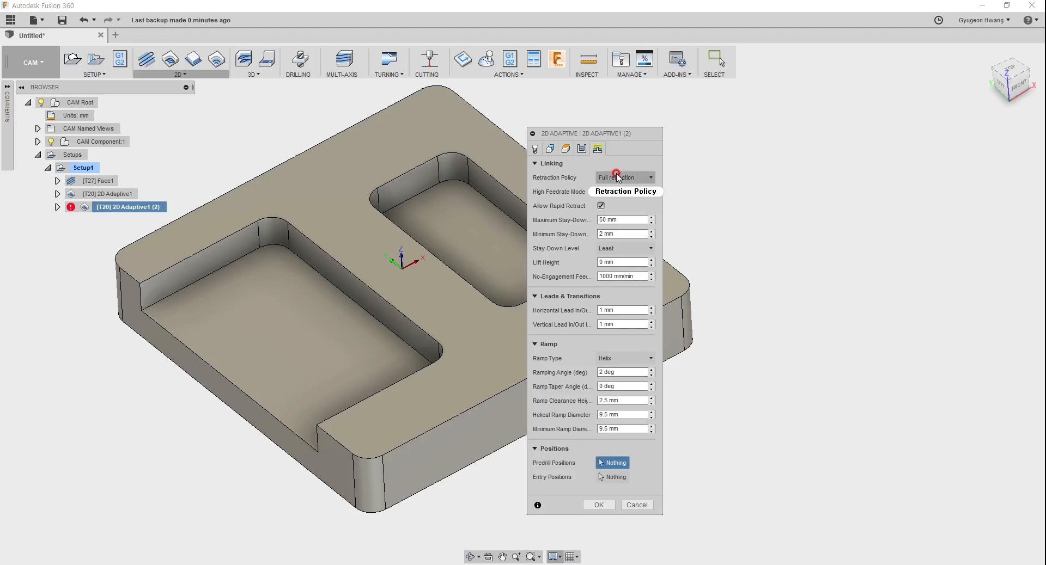
Step: Read the Retraction Policy help, compare its options, and set the duplicated 2D adaptive operation to Minimum retraction
mouse_move(617, 176)
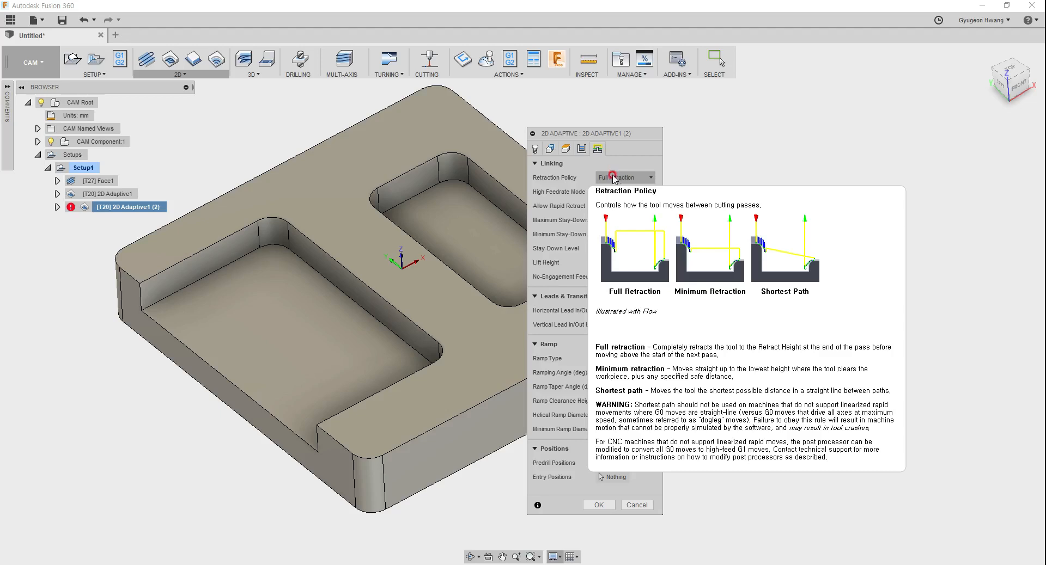
click(617, 177)
click(625, 203)
click(624, 178)
click(624, 202)
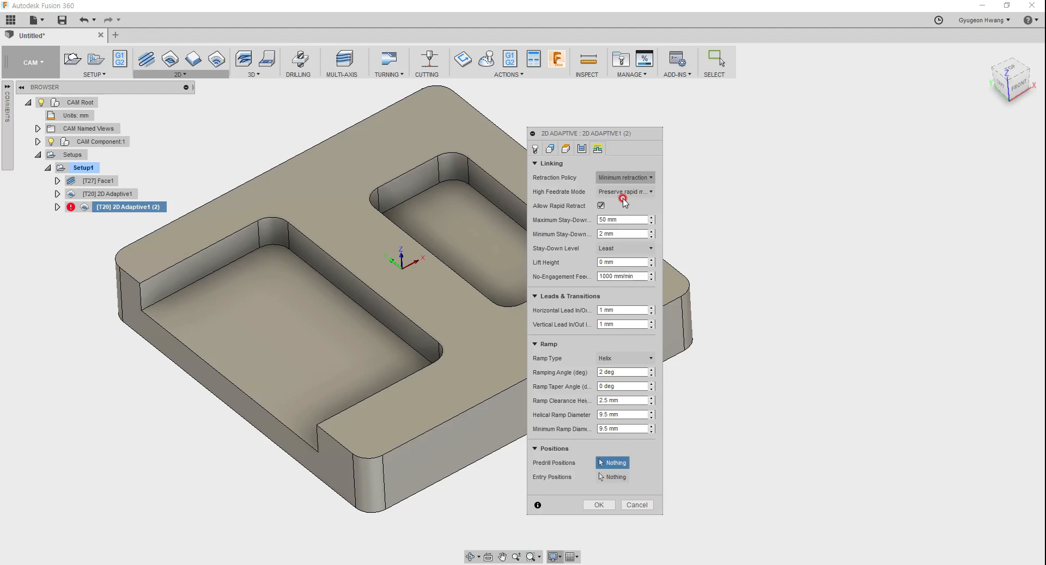
click(621, 177)
click(622, 191)
click(620, 191)
click(623, 178)
click(647, 211)
Step: Try High Feedrate Mode set to Always use high feed with a feedrate of 12000, and return it to Preserve rapid movement
click(587, 193)
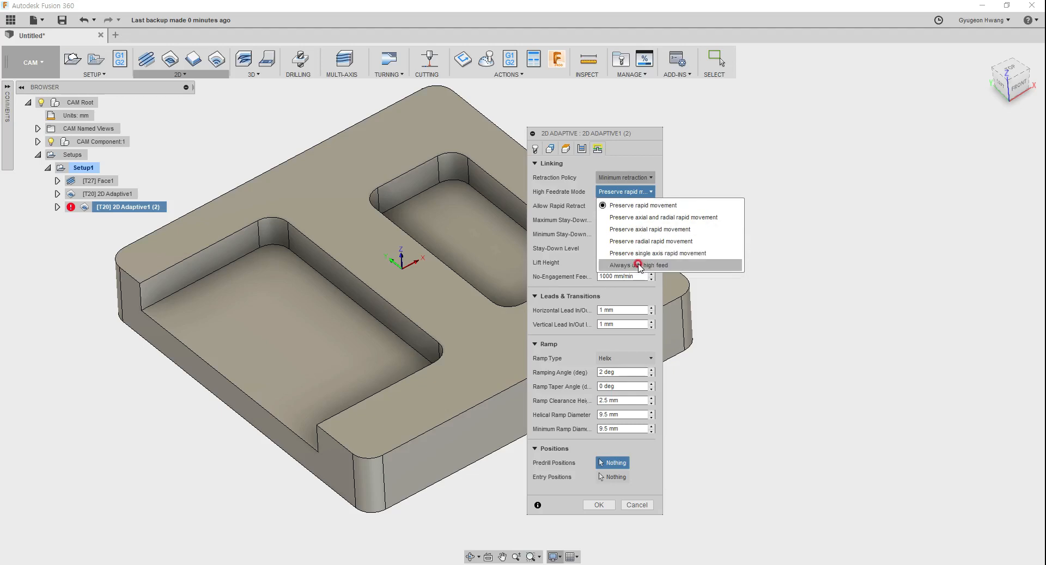
mouse_move(632, 209)
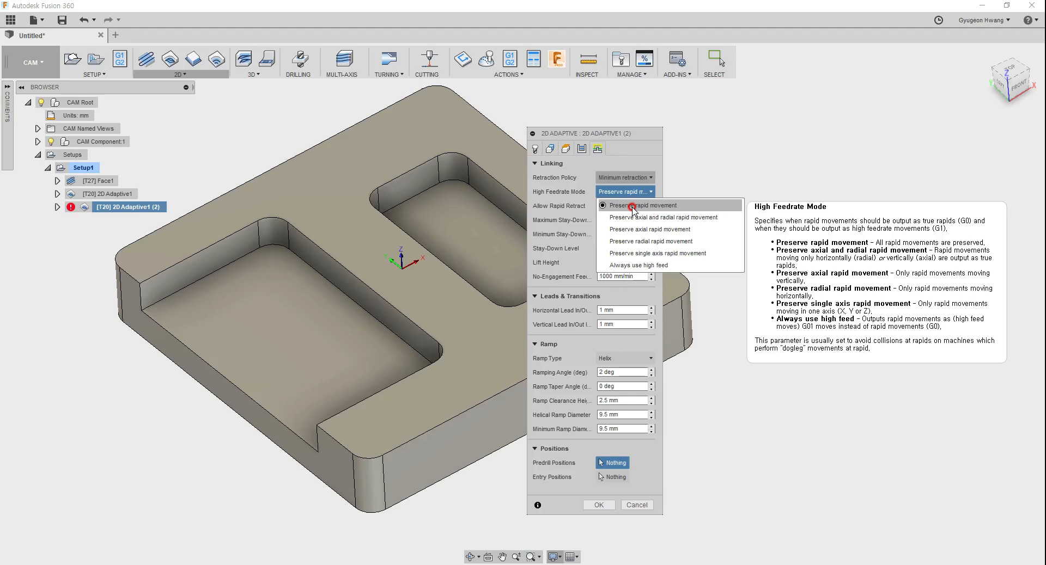
click(617, 266)
click(637, 206)
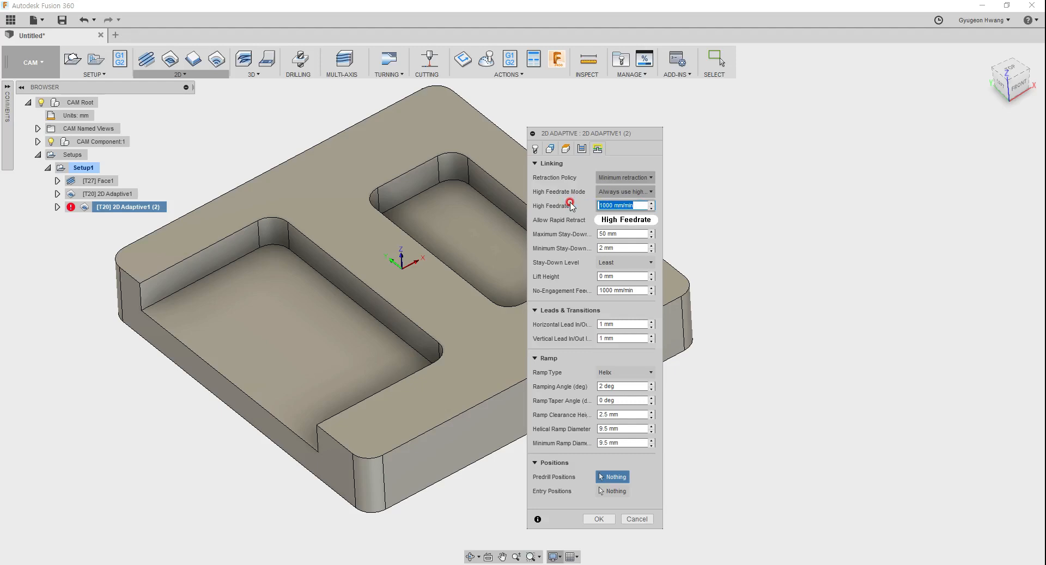
text(12000)
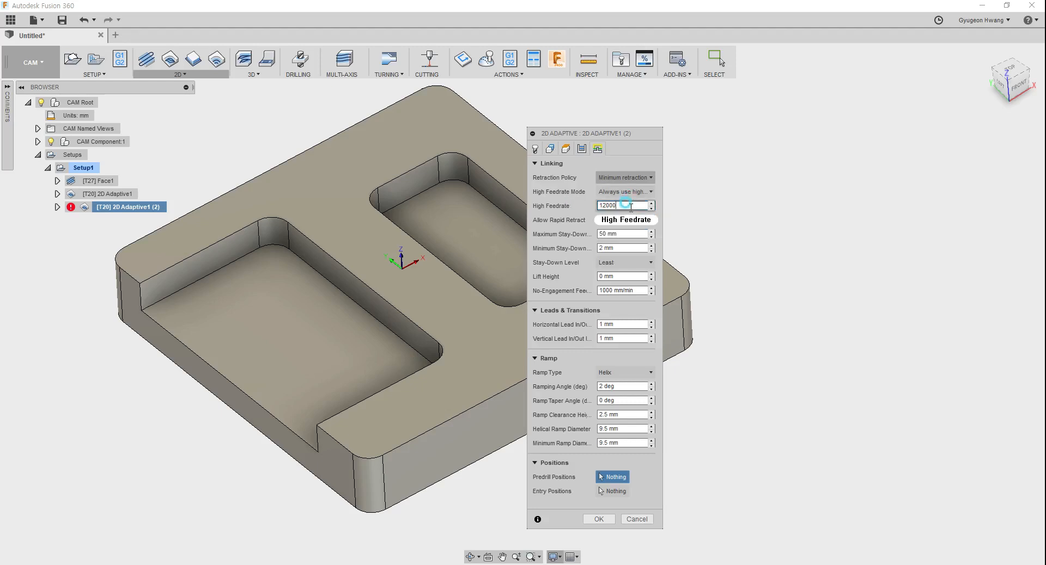
click(622, 192)
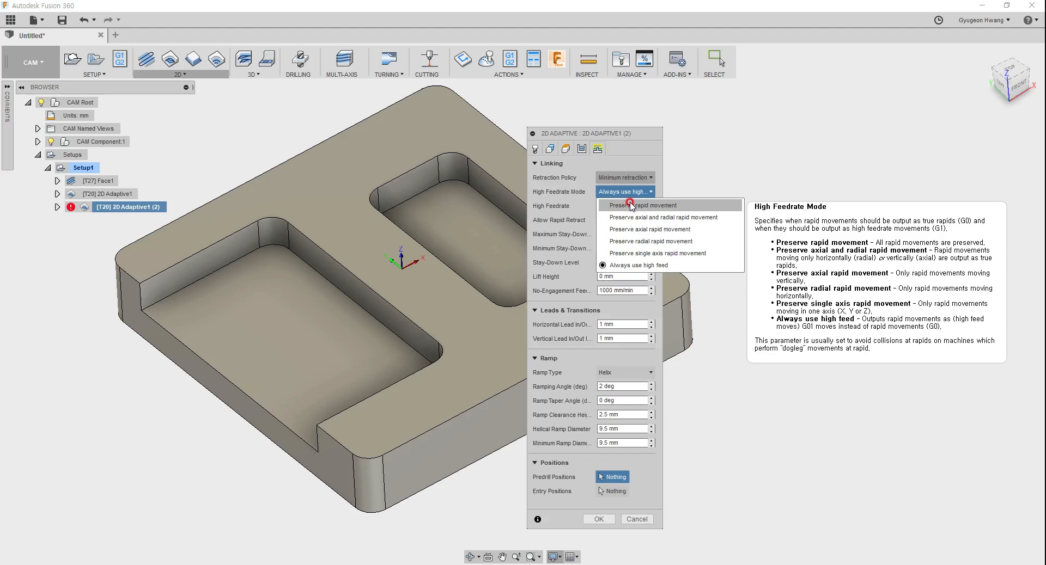
click(630, 206)
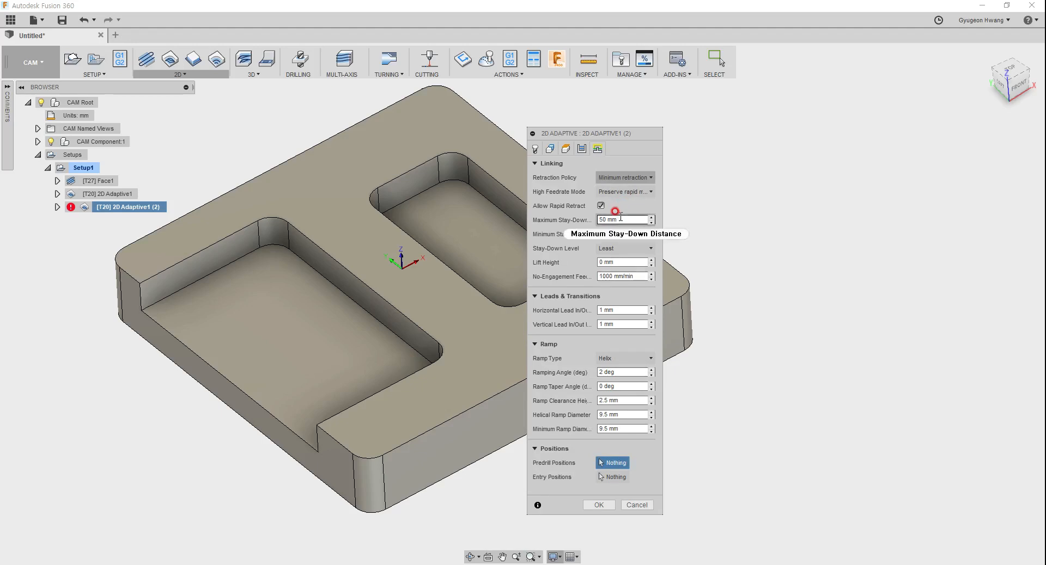
Step: Check the Allow Rapid Retract help and the maximum stay-down distance, and cancel editing the duplicated operation
mouse_move(633, 219)
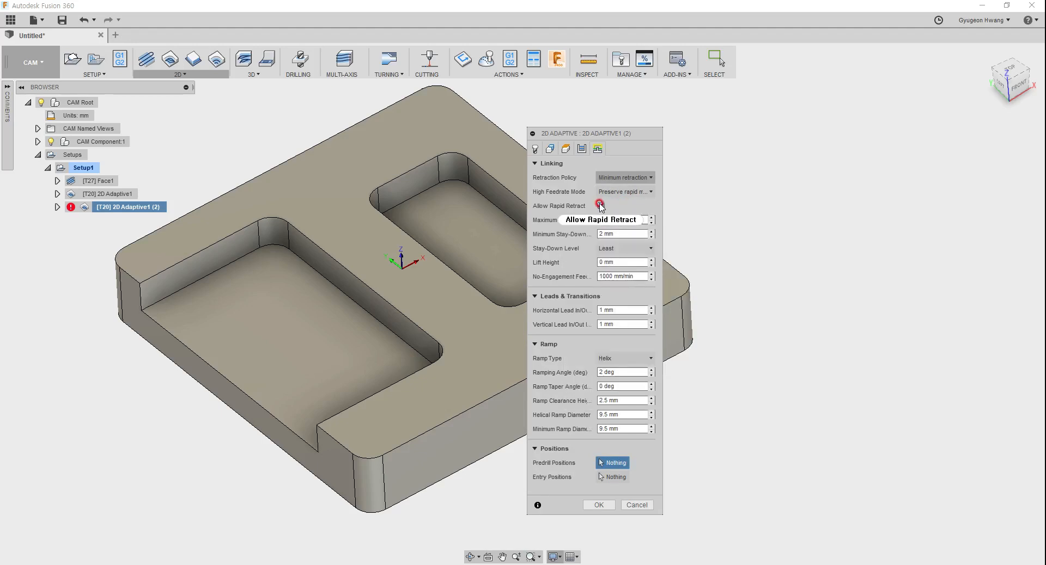
mouse_move(601, 209)
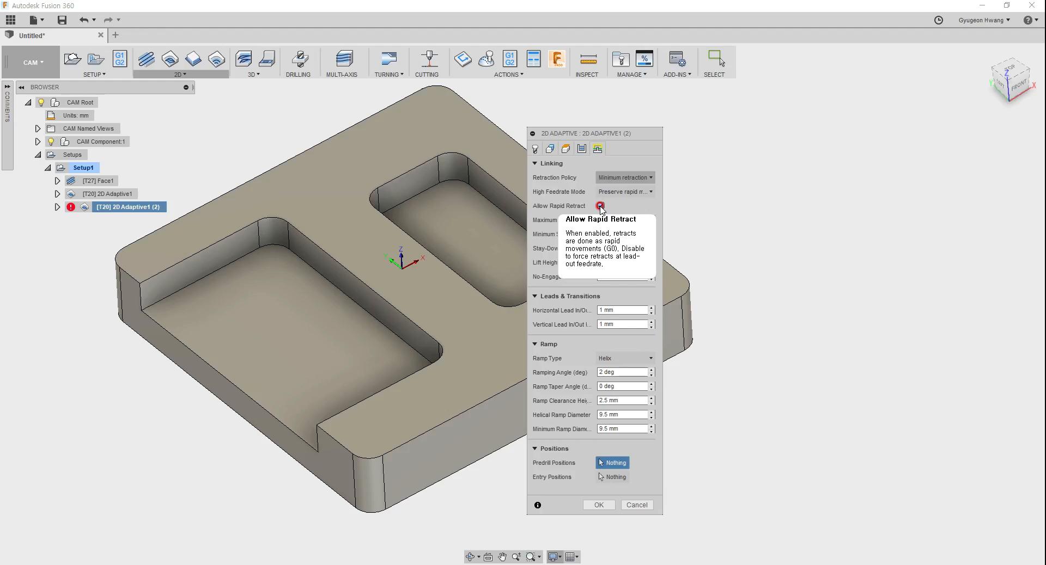
click(619, 219)
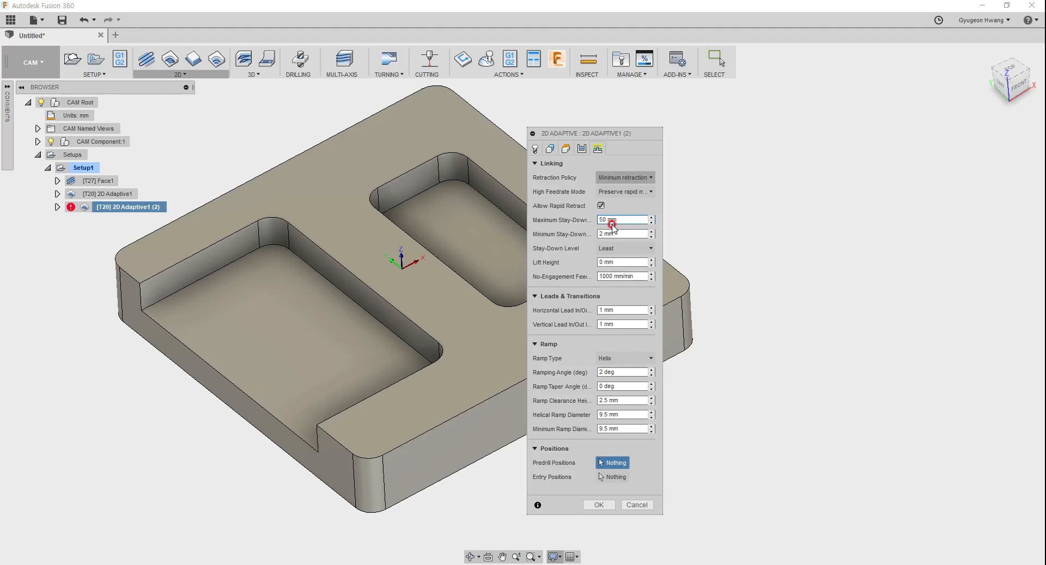
click(631, 506)
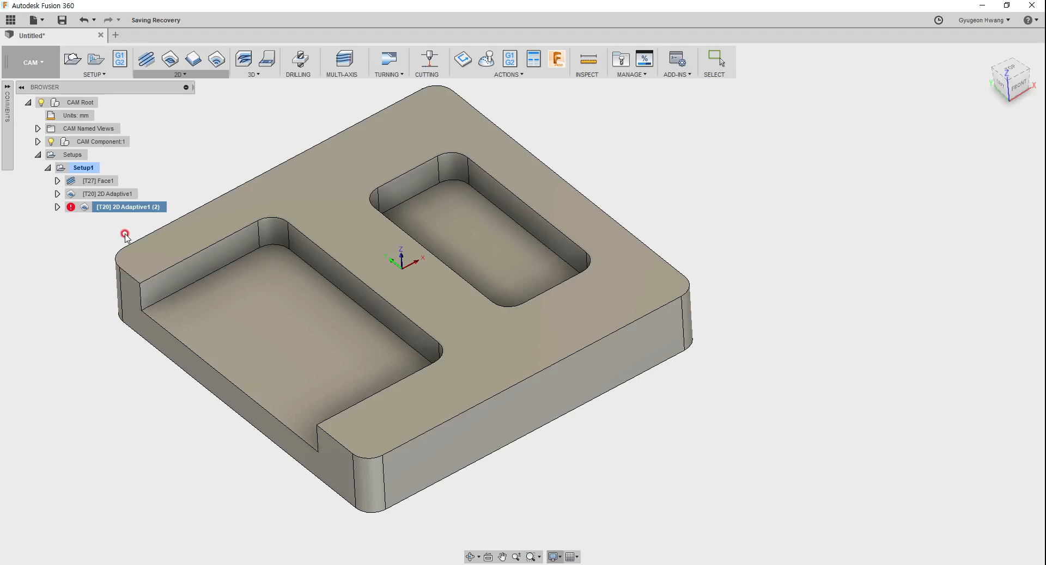
Step: Delete the duplicated 2D adaptive operation from Setup1
click(111, 183)
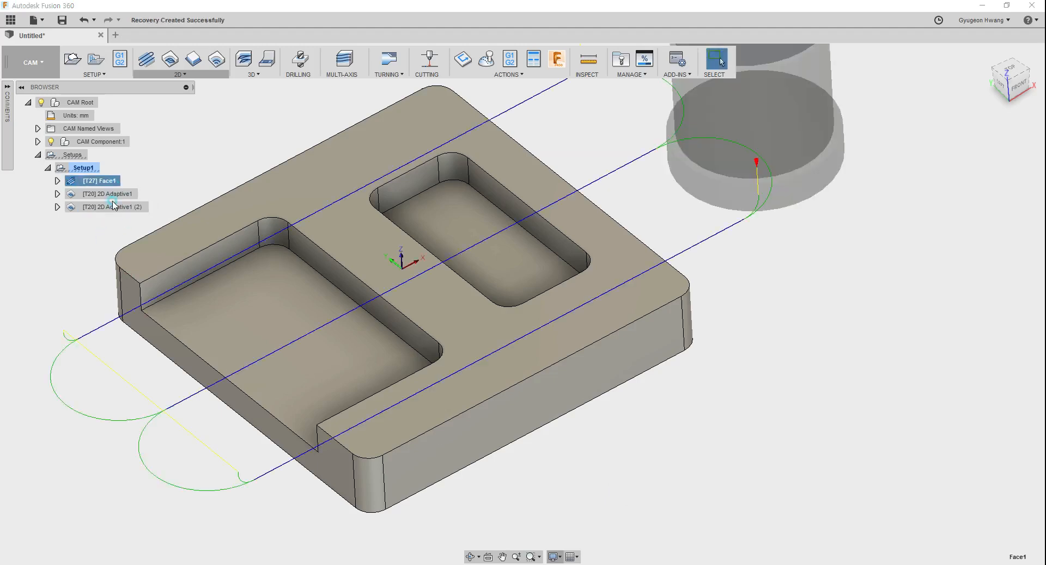
click(113, 206)
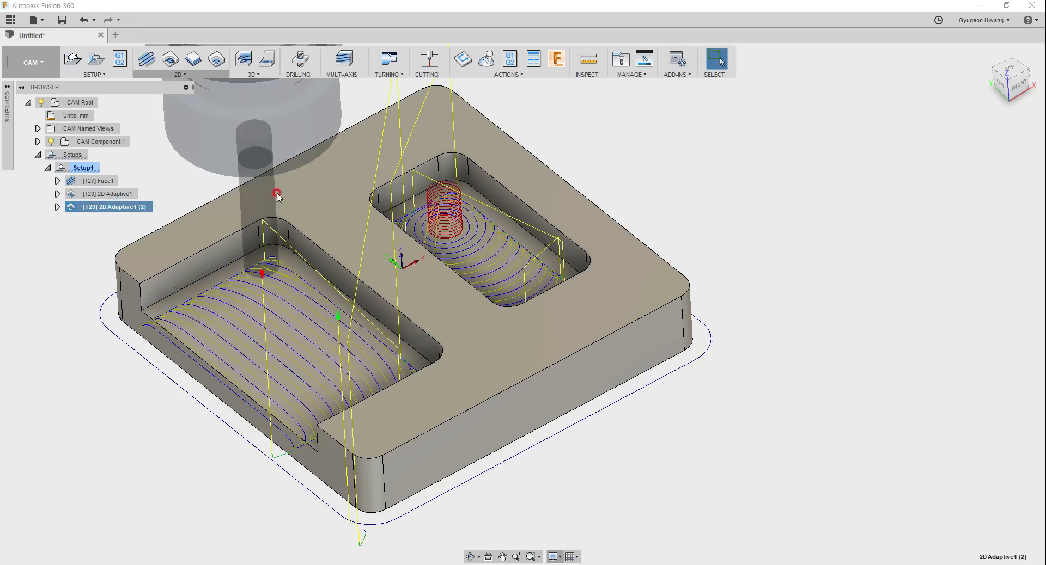
key(Delete)
Step: Review the pass and linking settings of the remaining 2D adaptive operation
click(115, 194)
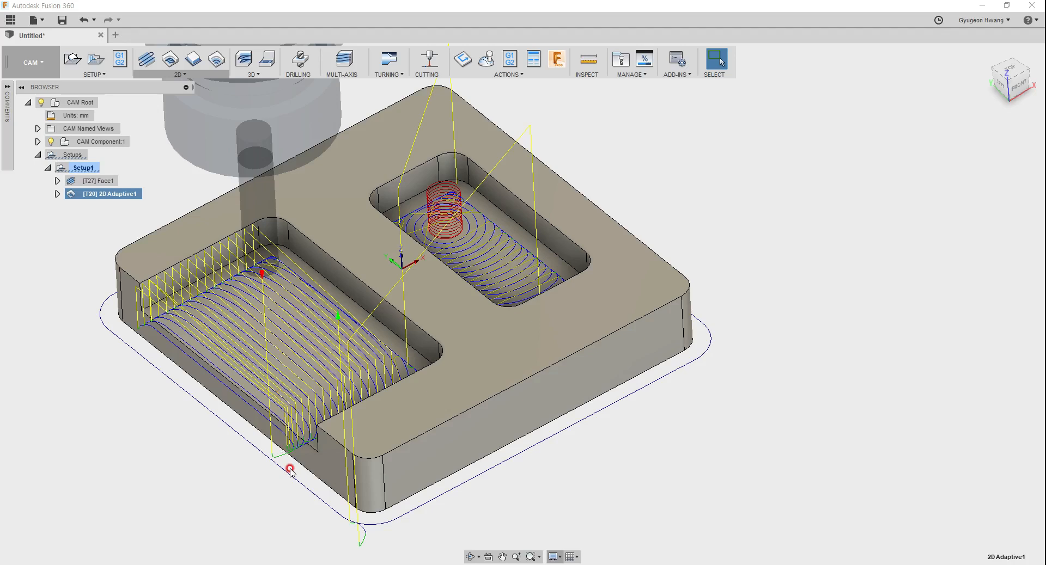
right_click(106, 198)
click(161, 213)
click(581, 148)
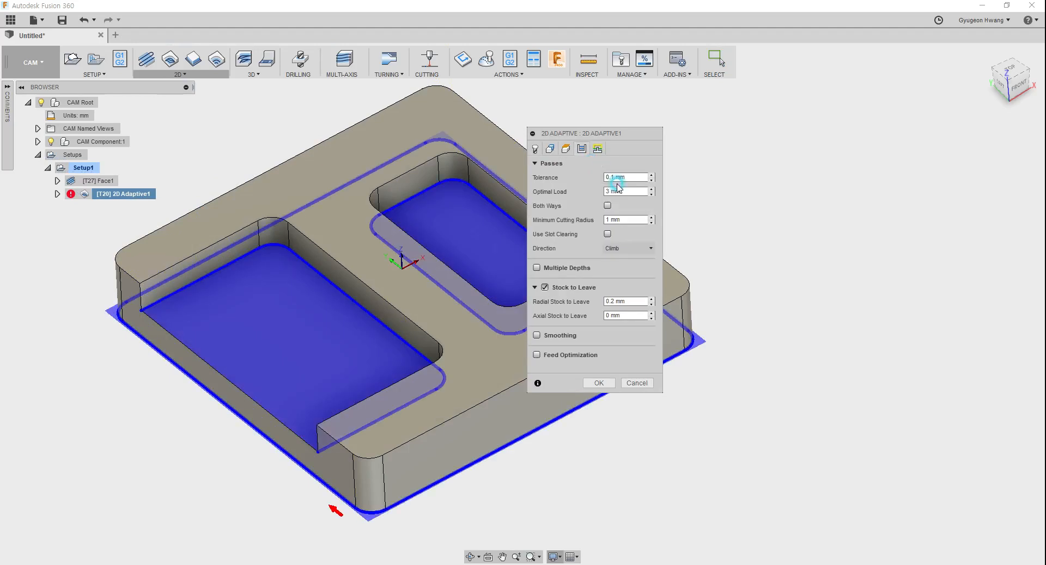
click(597, 150)
click(599, 505)
Step: Measure the length of the open pocket's outer floor edge between its two corner vertices
key(i)
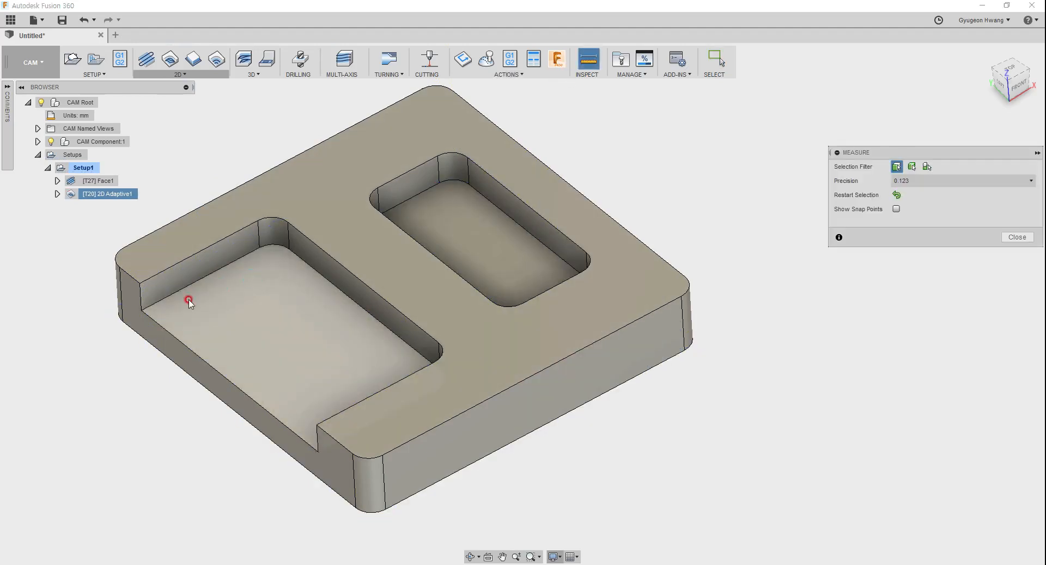
click(140, 310)
click(321, 448)
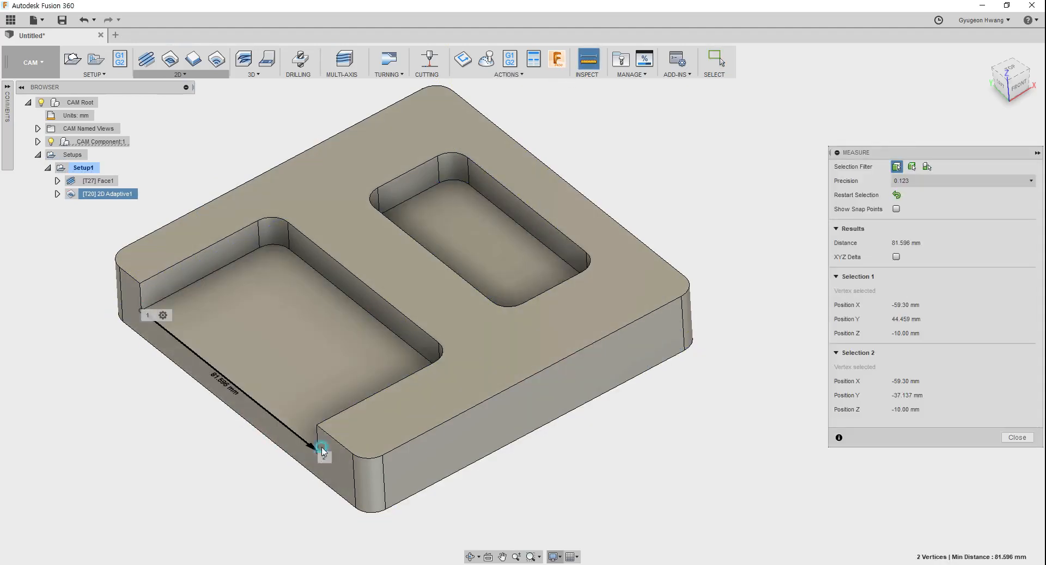
click(1012, 433)
Step: Set the 2D adaptive operation's maximum stay-down distance to 100 mm and regenerate the toolpath
right_click(139, 195)
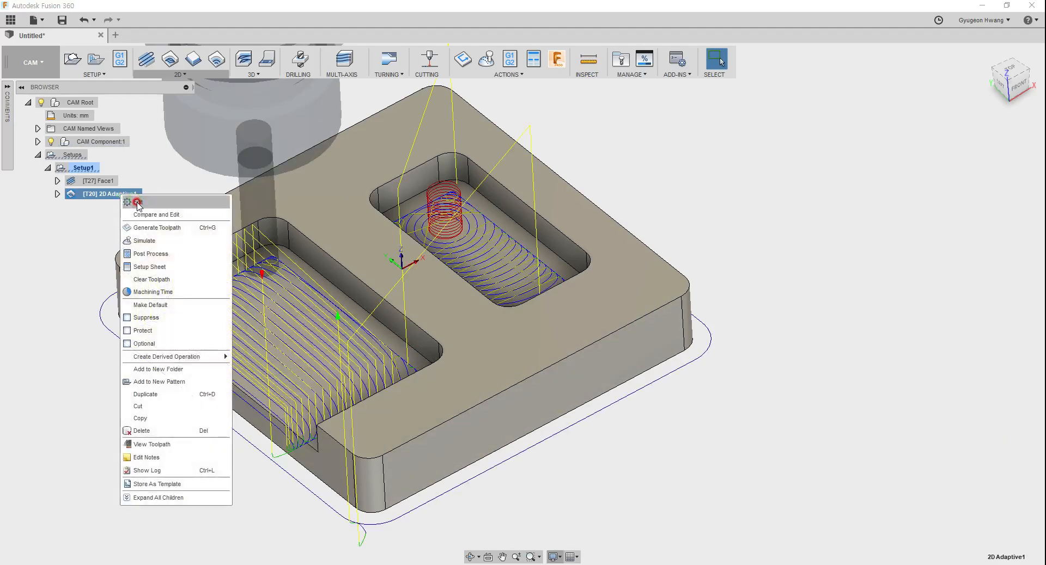
click(138, 204)
click(586, 151)
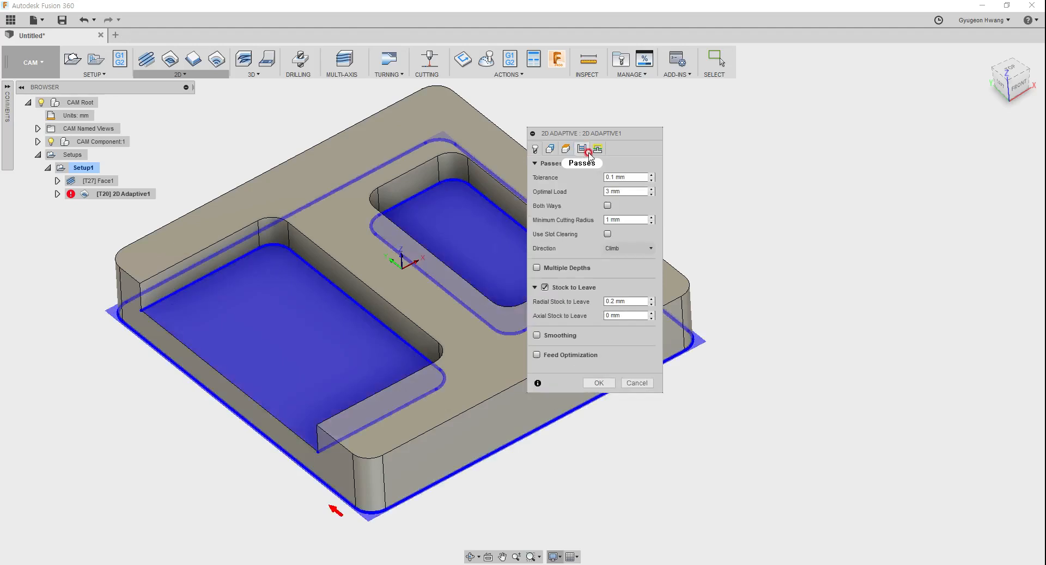
click(597, 149)
click(620, 218)
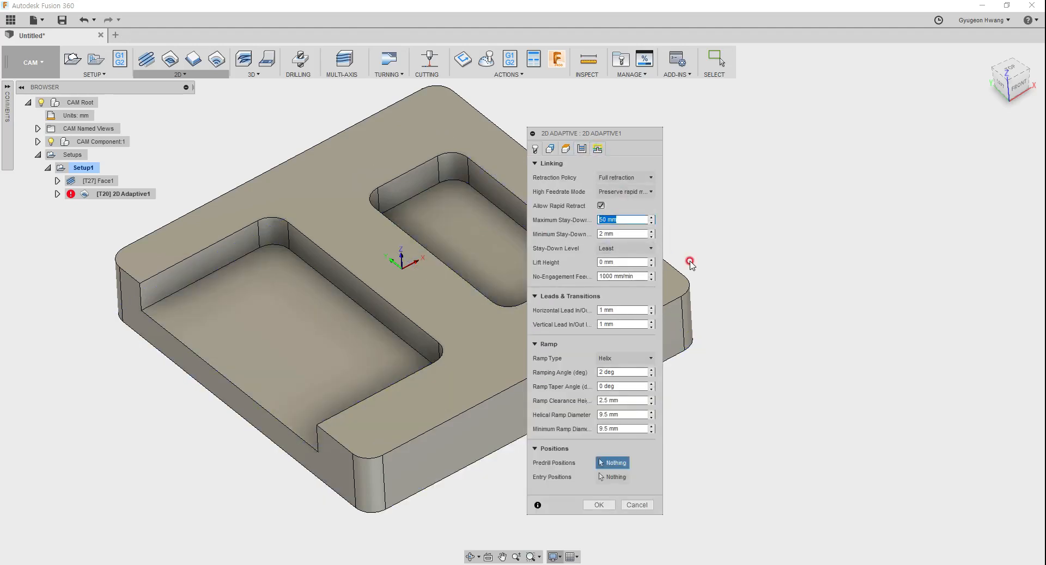
text(100)
click(598, 505)
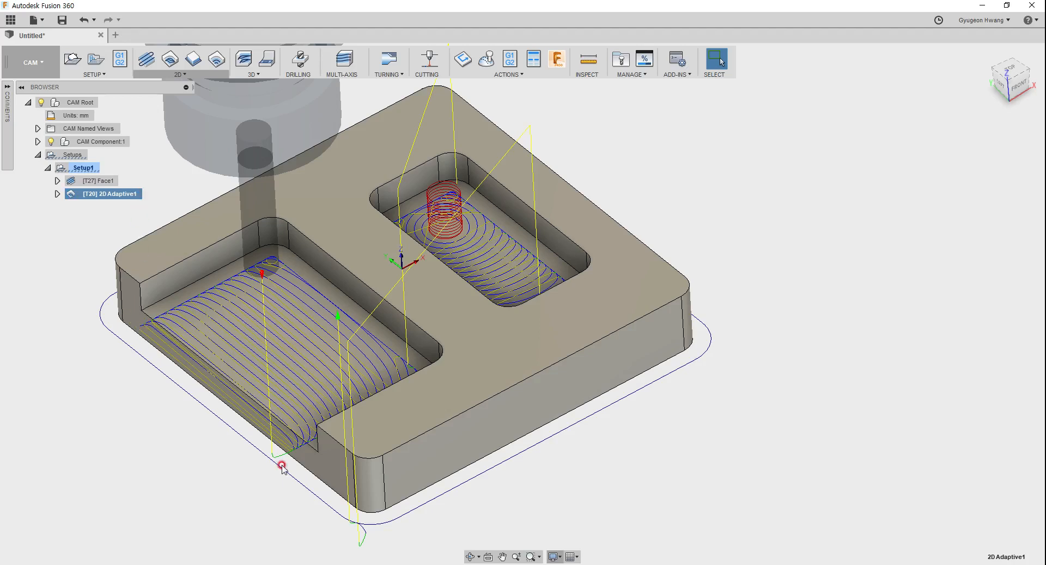
Step: Check the stay-down and lift height values in the operation's linking settings, and cancel without changes
right_click(125, 195)
click(143, 205)
click(597, 148)
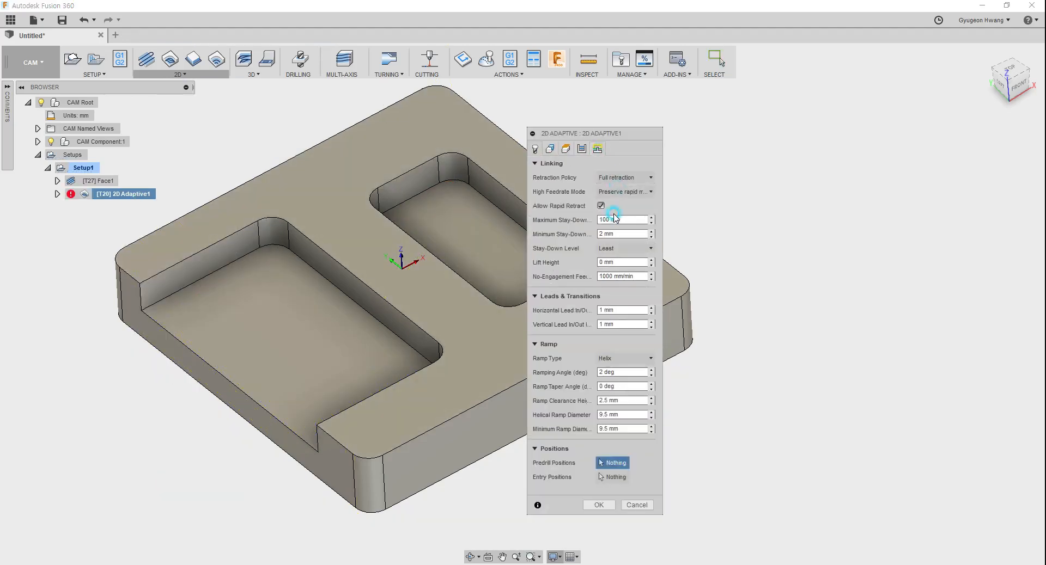
click(628, 262)
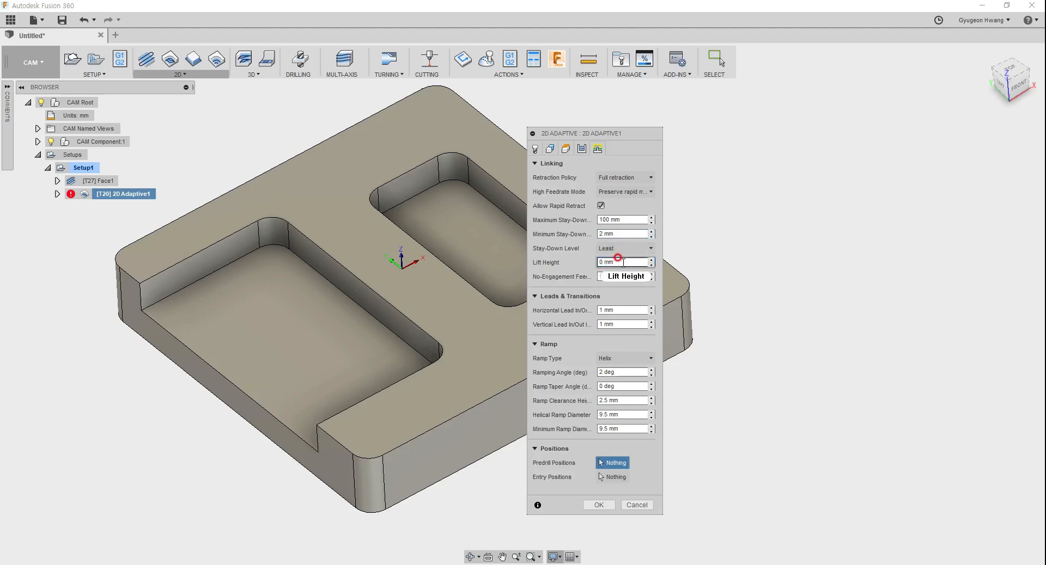
click(637, 505)
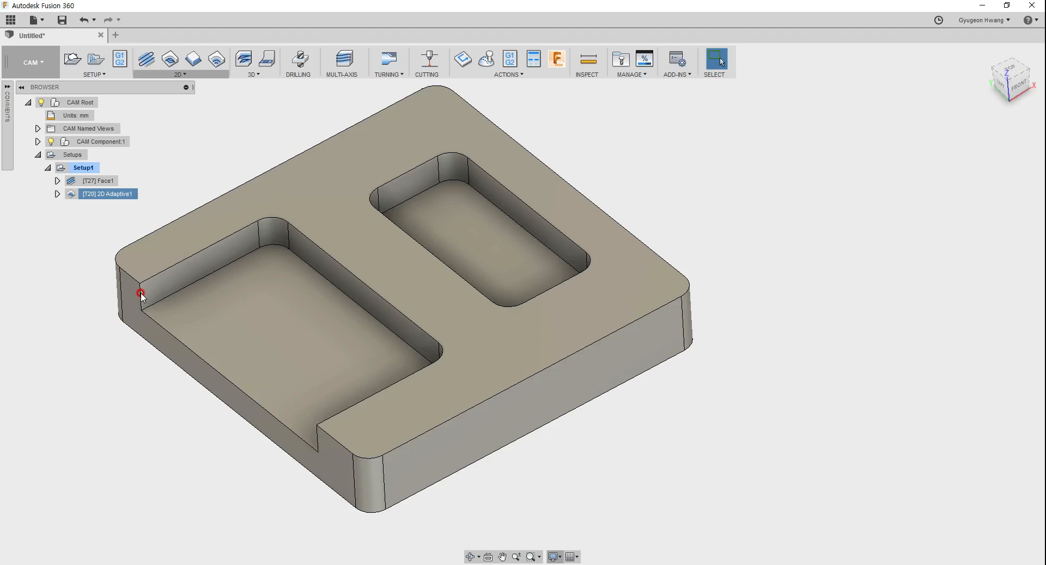
Step: Reopen the 2D adaptive operation's linking settings and set the lift height to 0.2 mm
right_click(112, 195)
click(144, 208)
click(597, 148)
click(615, 262)
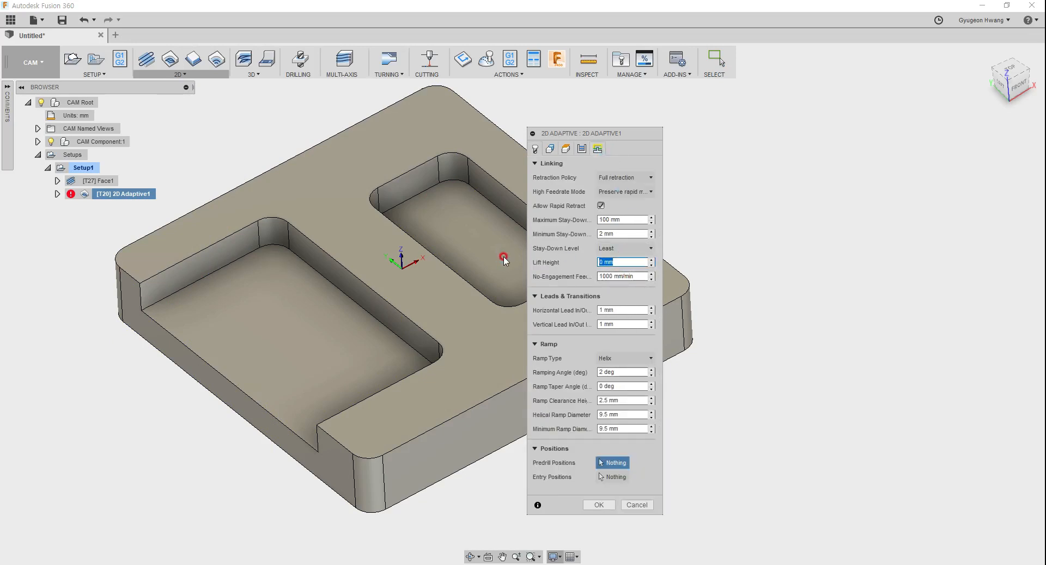
text(0.2)
click(632, 310)
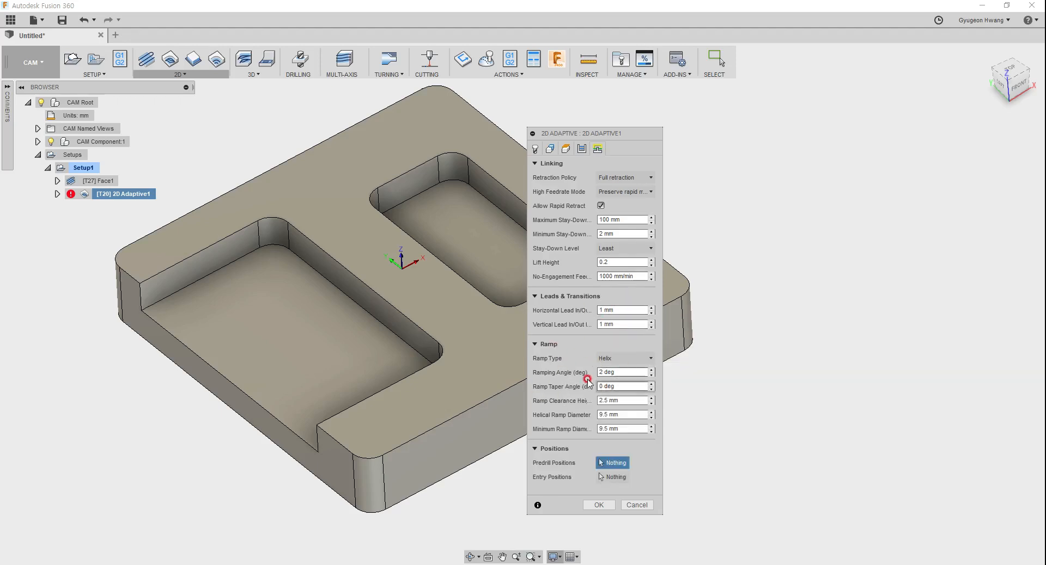
Step: Limit the operation's pocket selection to the closed pocket's floor chain, and return to the linking settings
mouse_move(619, 365)
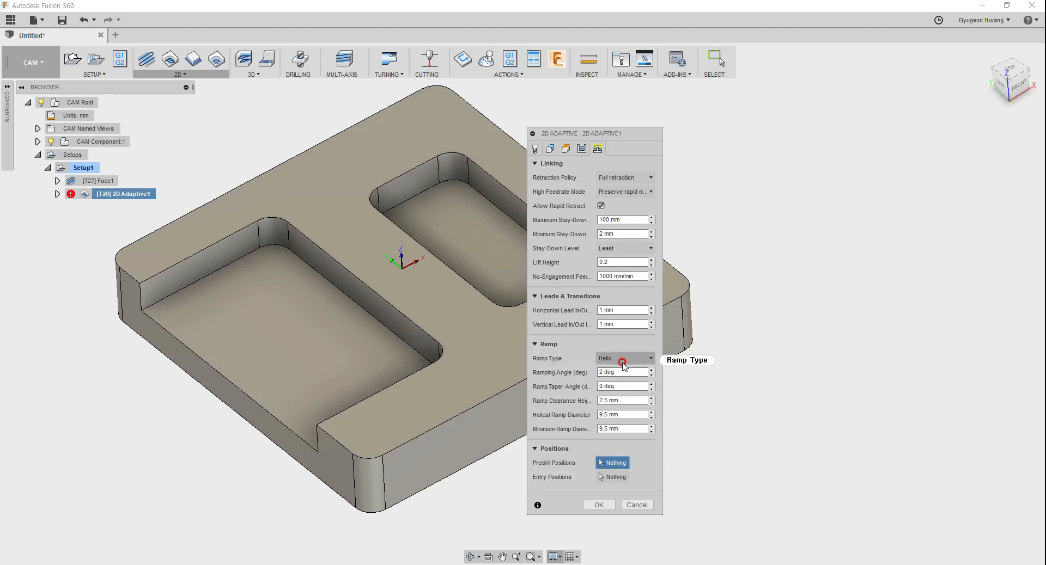
click(551, 150)
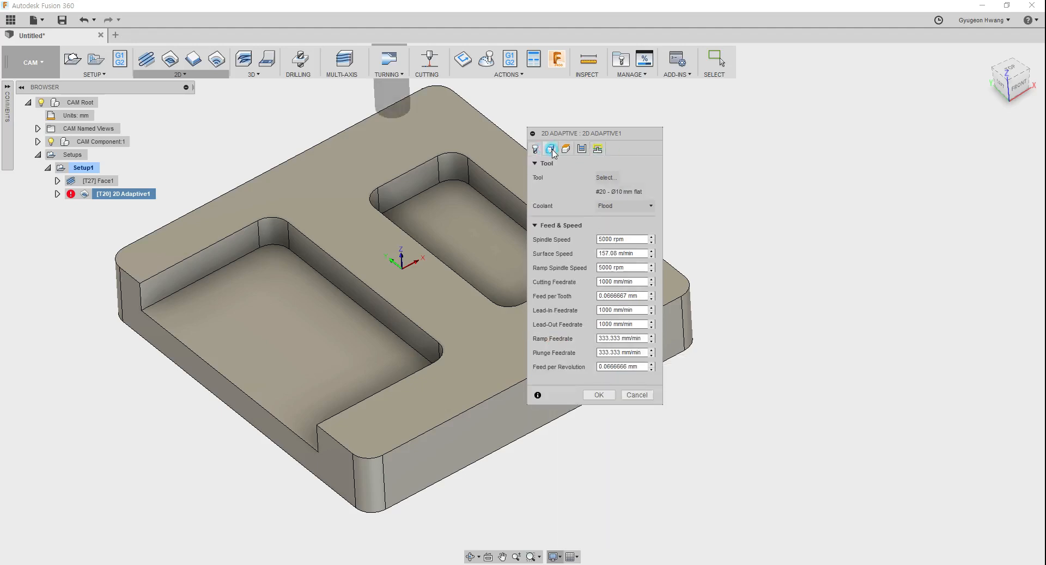
click(489, 242)
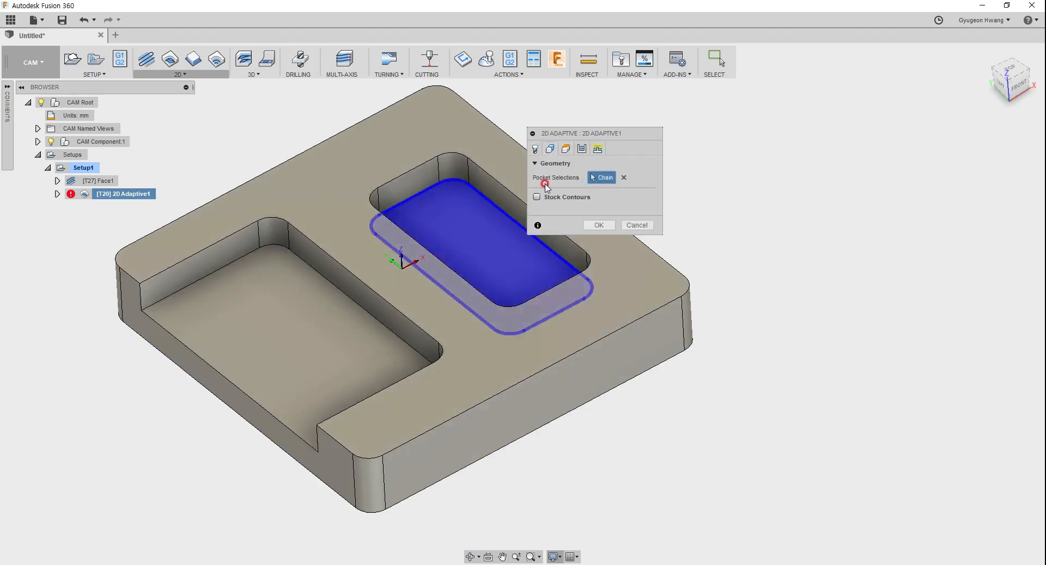
click(598, 148)
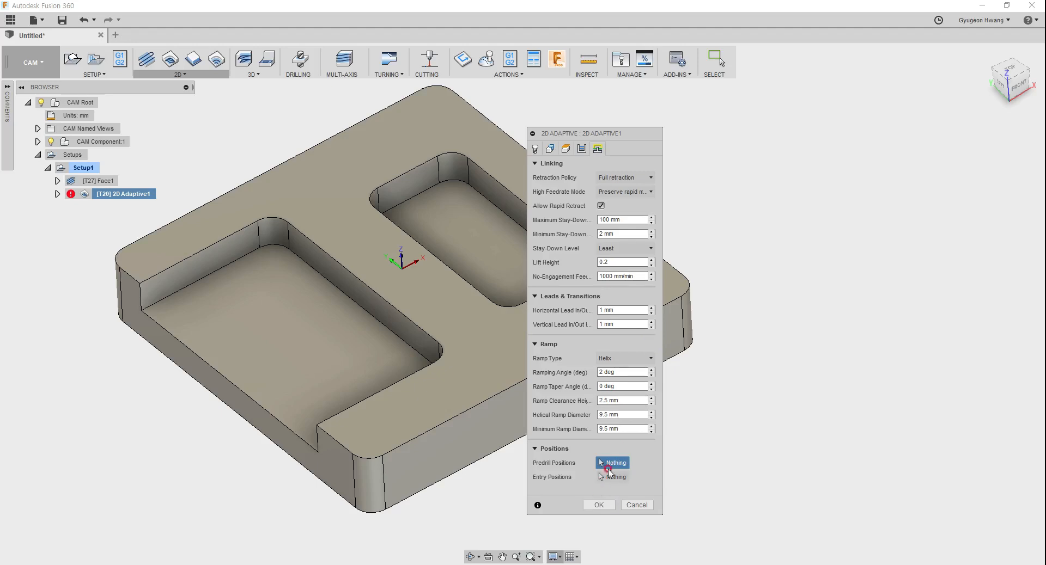
Step: Try to apply the Predrill ramp type to the 2D adaptive operation without selecting any predrill positions
click(615, 359)
click(618, 374)
click(599, 435)
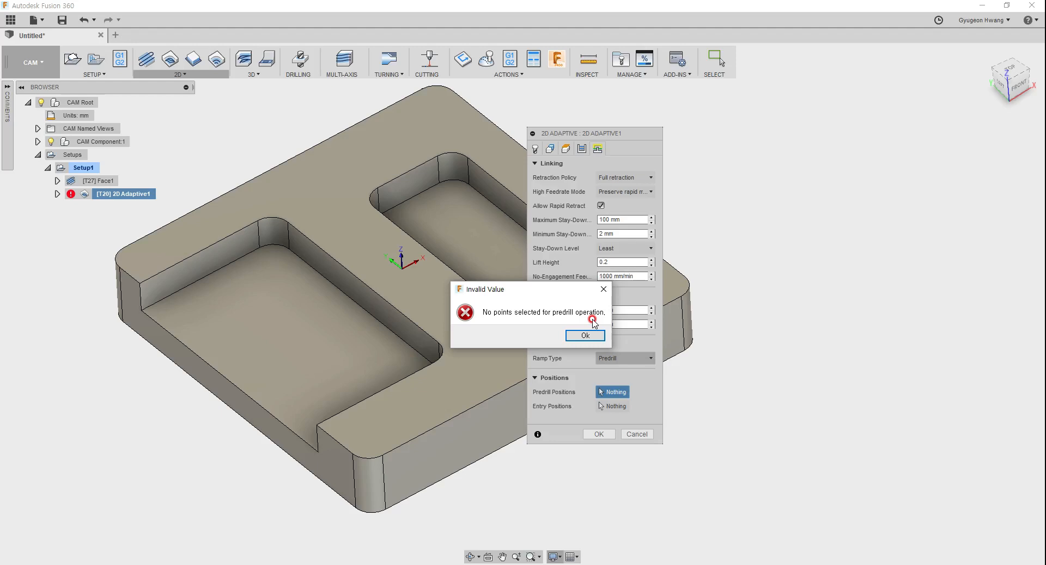
click(584, 335)
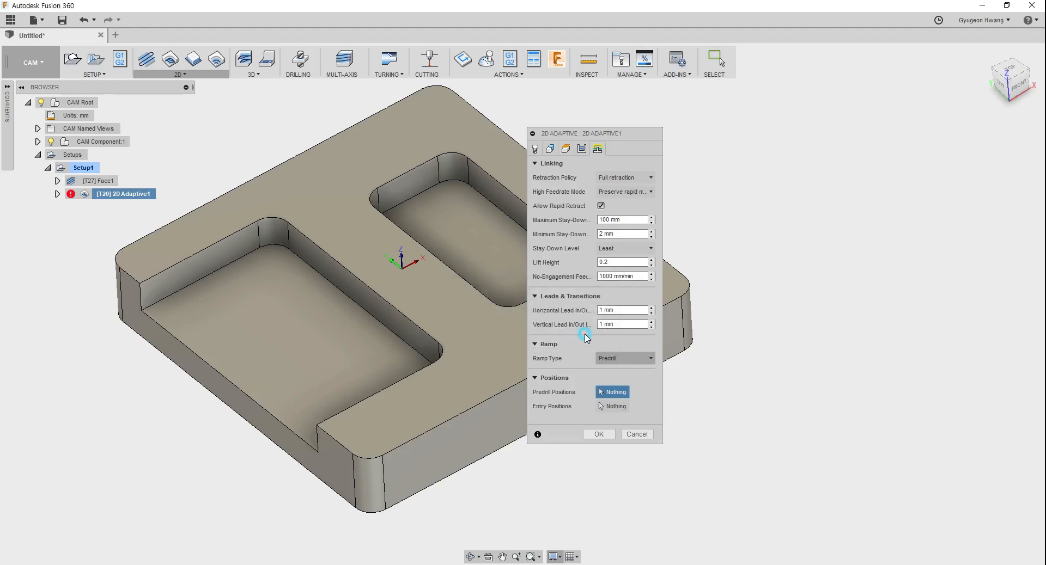
Step: Review the ramp type options and switch the 2D adaptive operation's ramp type to Plunge
click(621, 359)
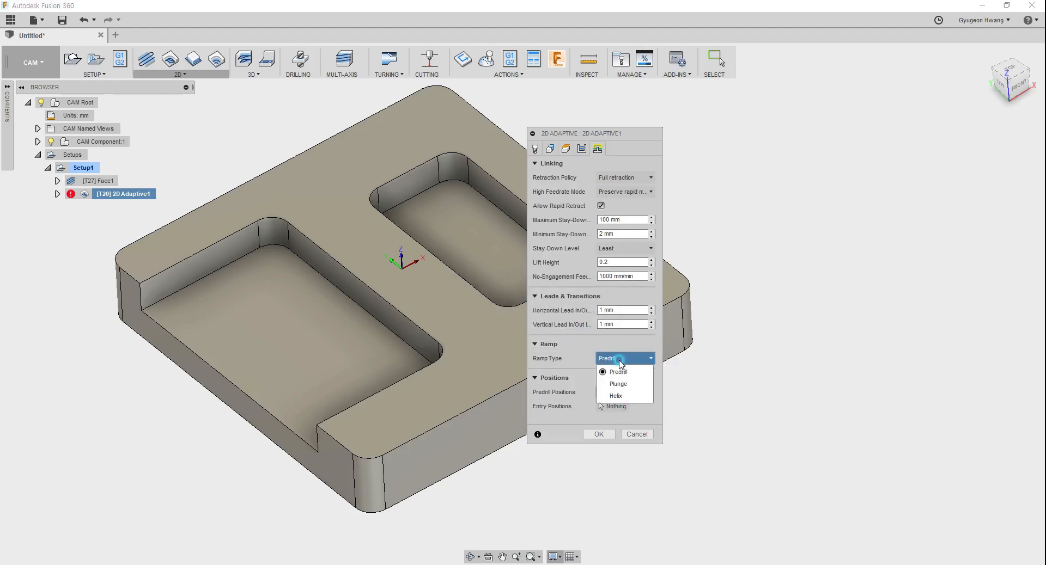
click(615, 364)
click(616, 393)
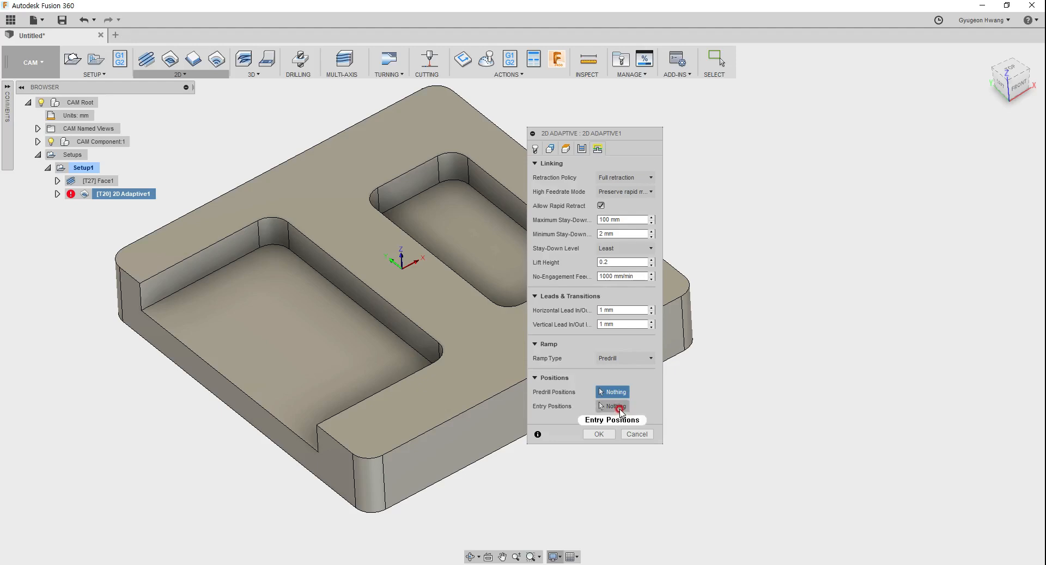
click(625, 358)
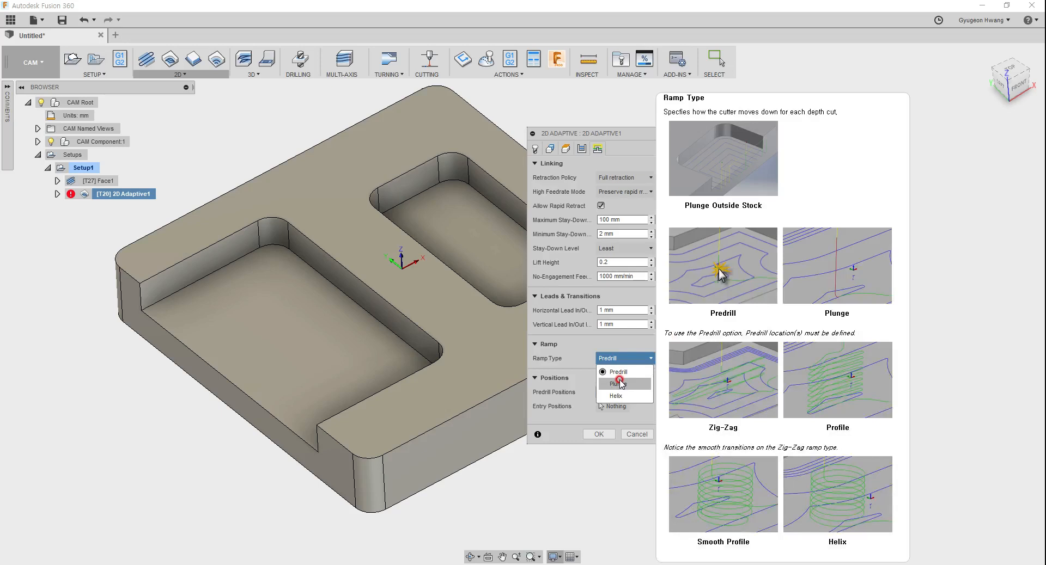
click(621, 384)
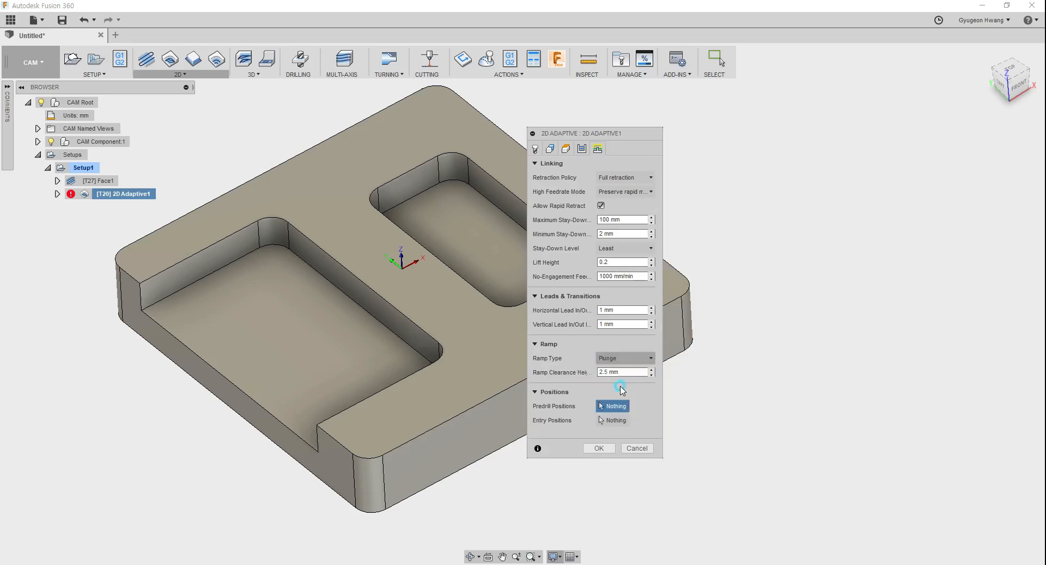
Step: Set the ramp type to Helix, regenerate the toolpath and inspect the helical entry in the closed pocket
click(624, 358)
click(617, 396)
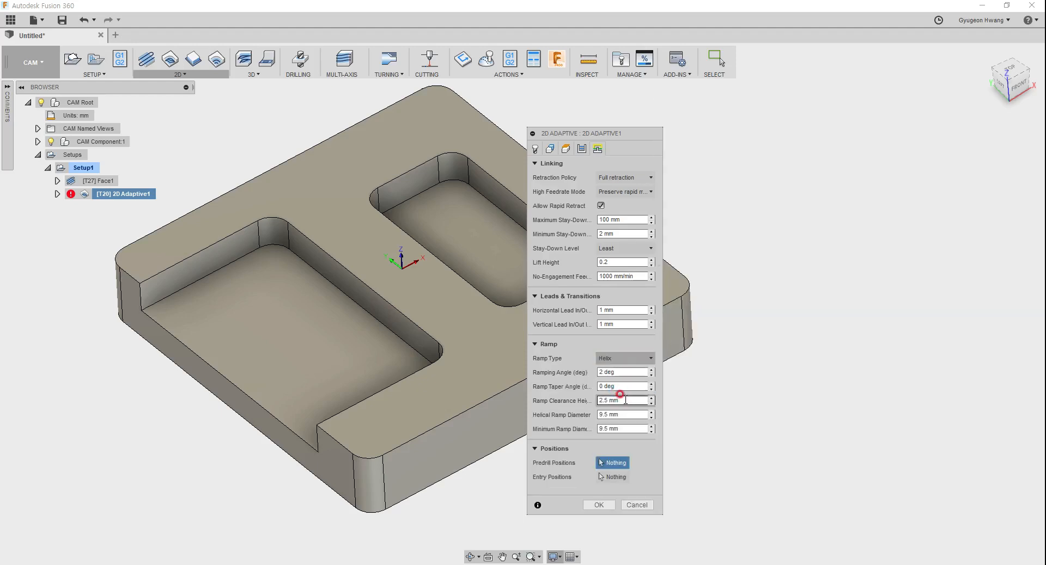
click(612, 355)
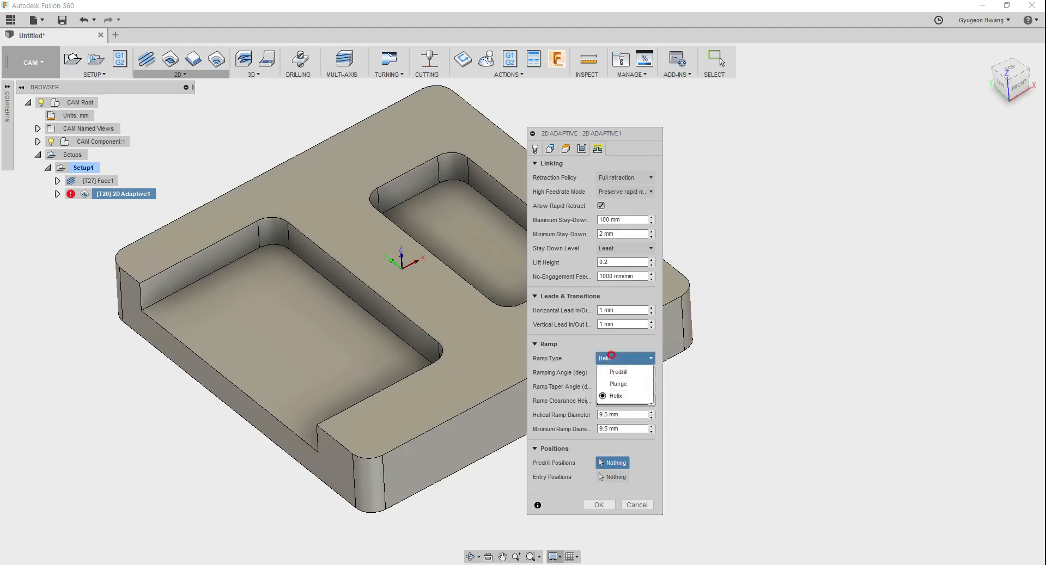
click(613, 396)
click(601, 505)
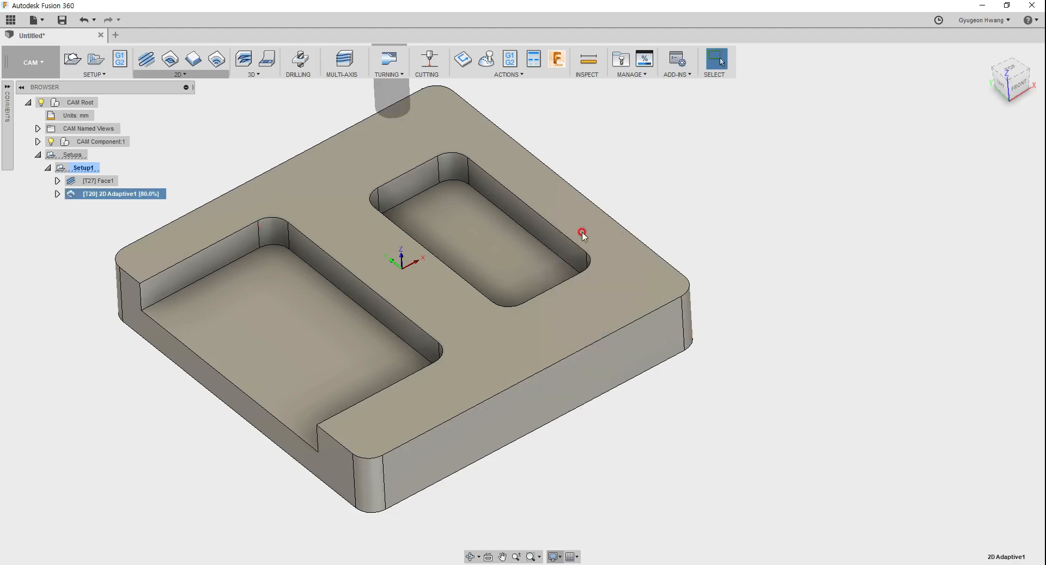
scroll(486, 202, up, 5)
scroll(313, 184, up, 3)
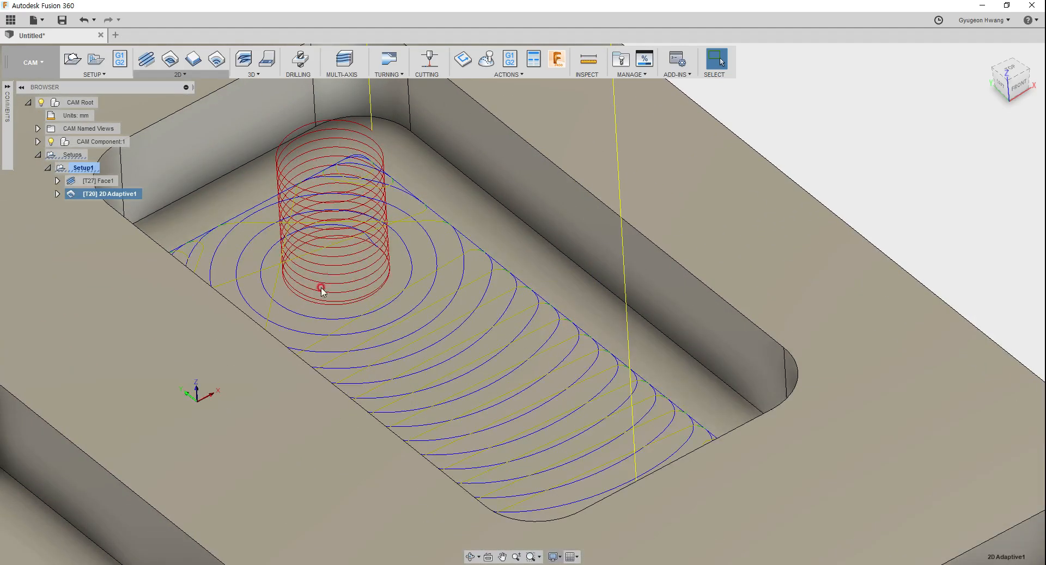
Step: Reopen the 2D adaptive operation's linking settings and examine the ramp type choices and their illustrated description
right_click(126, 194)
click(143, 203)
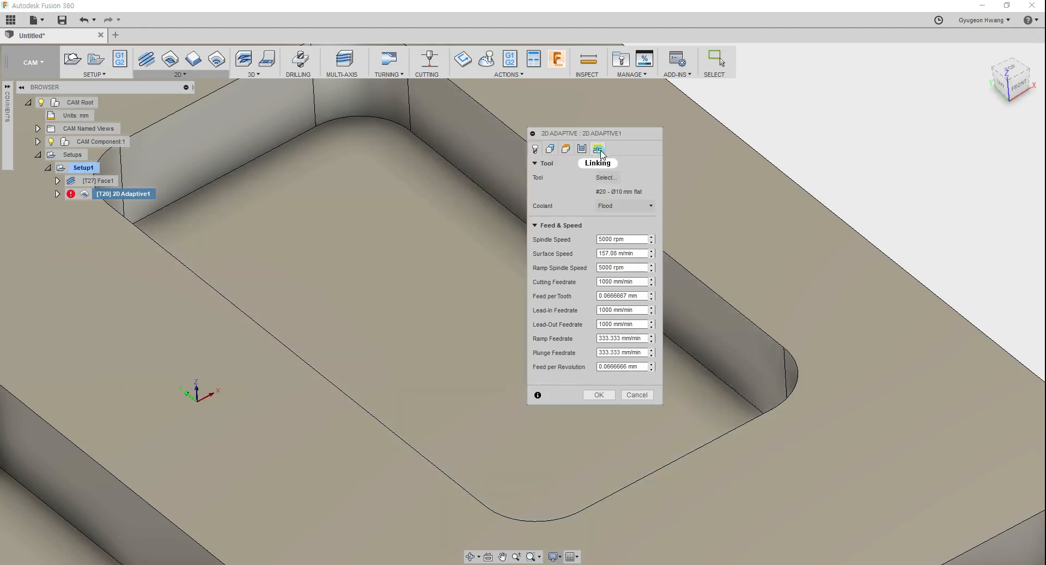
click(597, 149)
click(623, 359)
click(621, 396)
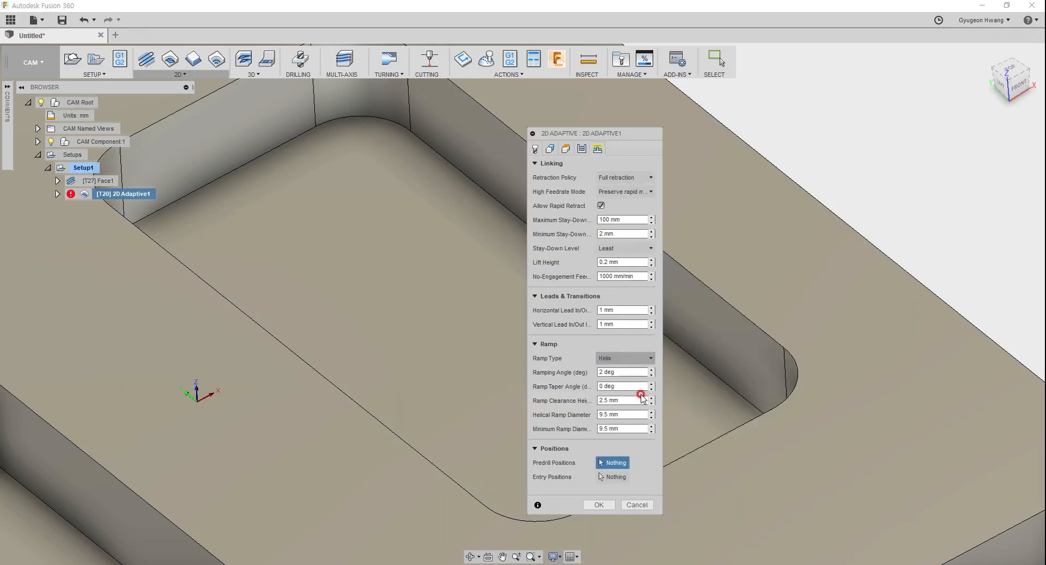
click(605, 357)
click(612, 358)
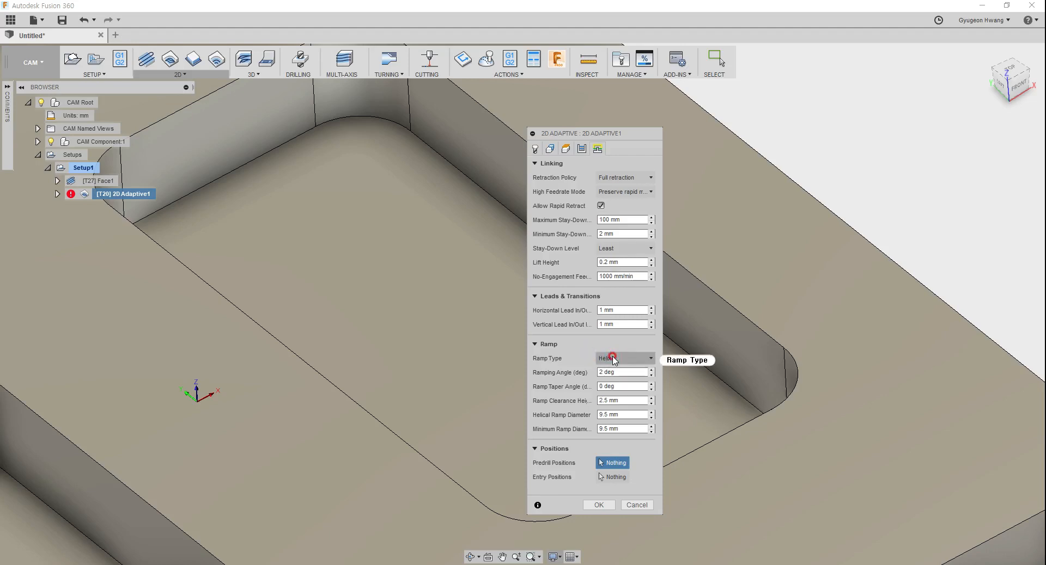
mouse_move(613, 360)
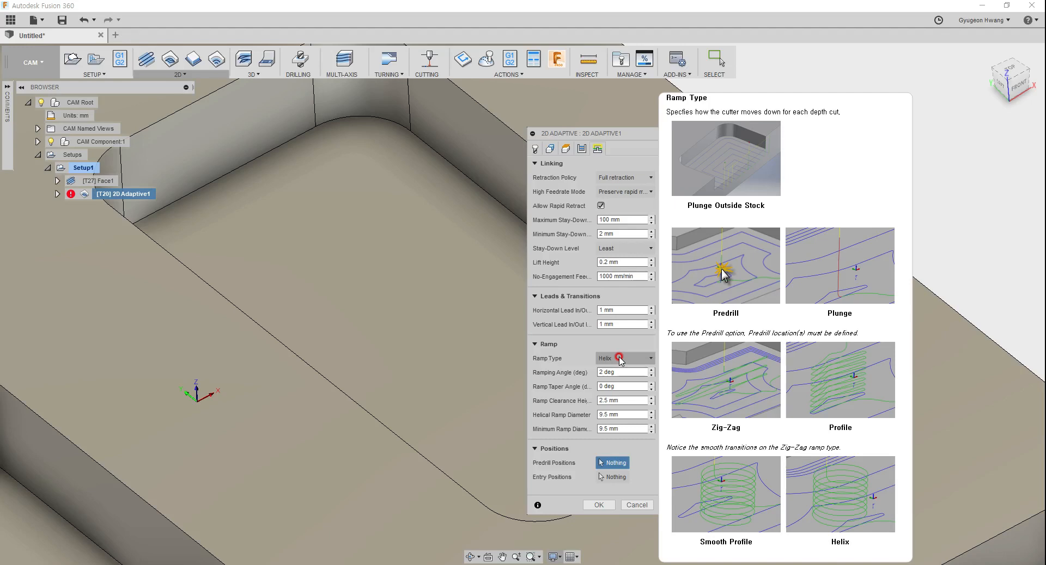
Step: Enable smoothing in the operation's pass settings, check the smoothing tolerance, and disable smoothing again
click(580, 149)
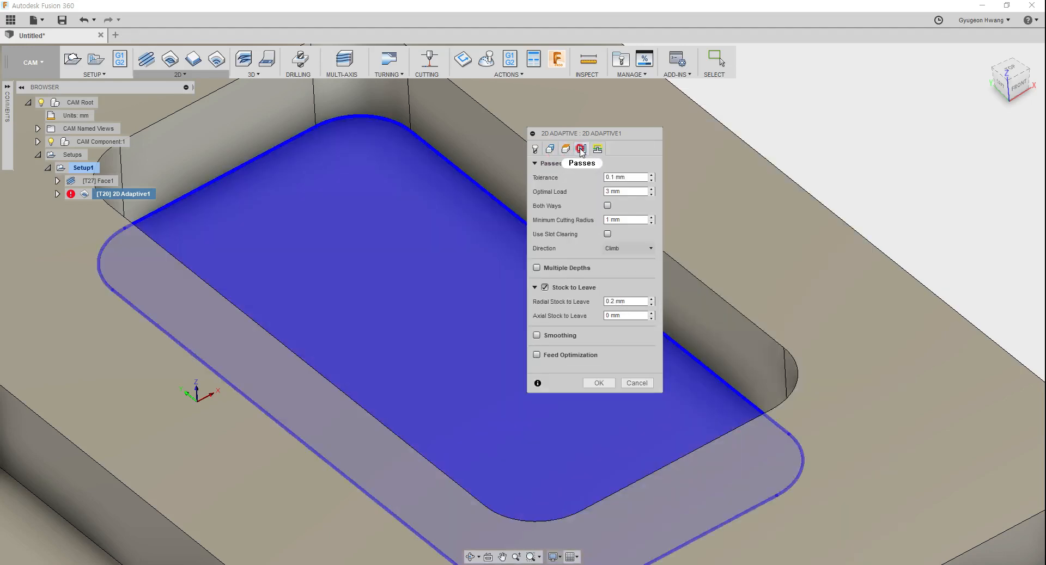
click(567, 151)
click(537, 336)
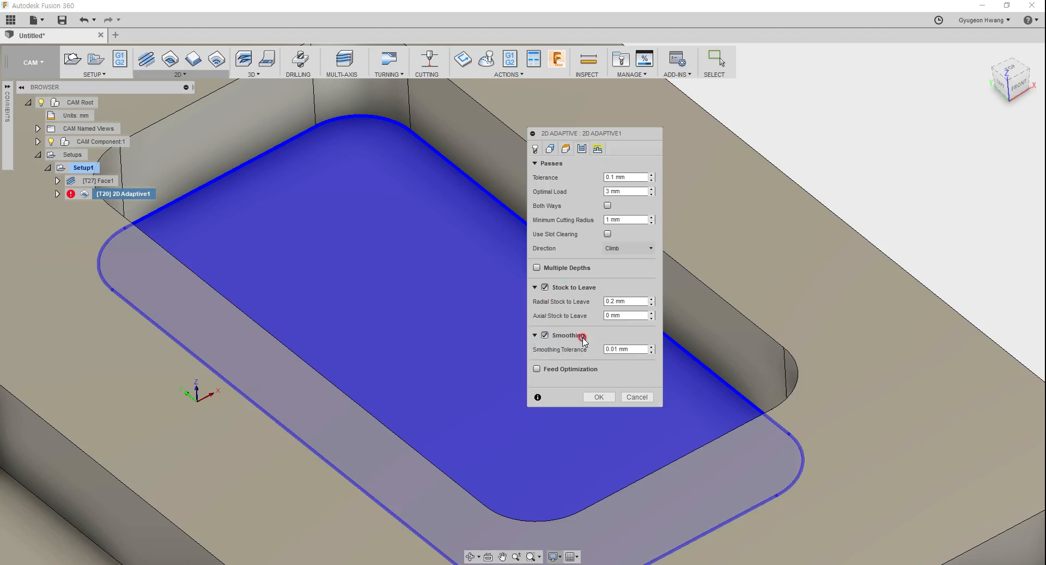
click(619, 344)
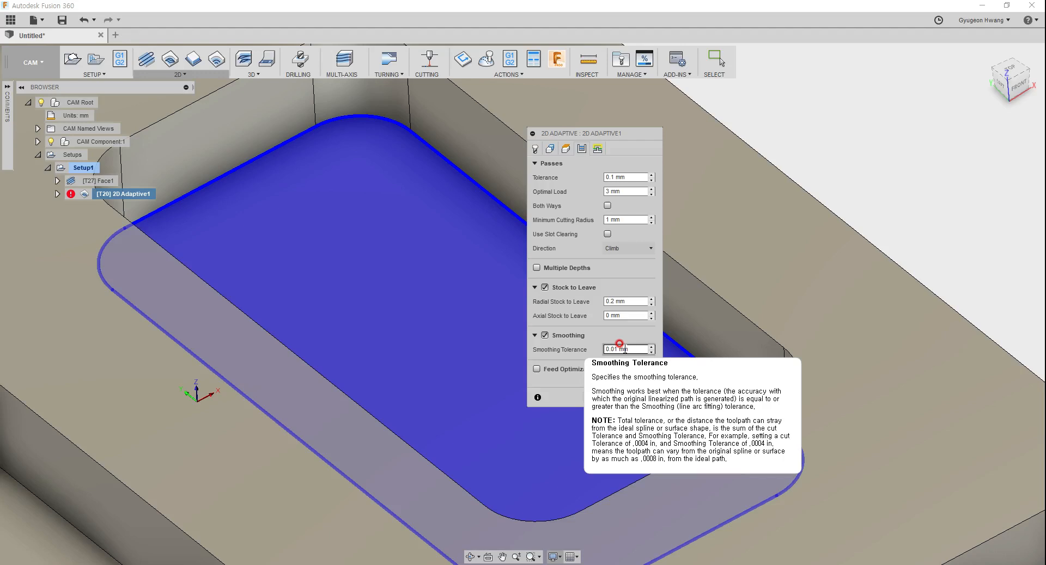
click(544, 336)
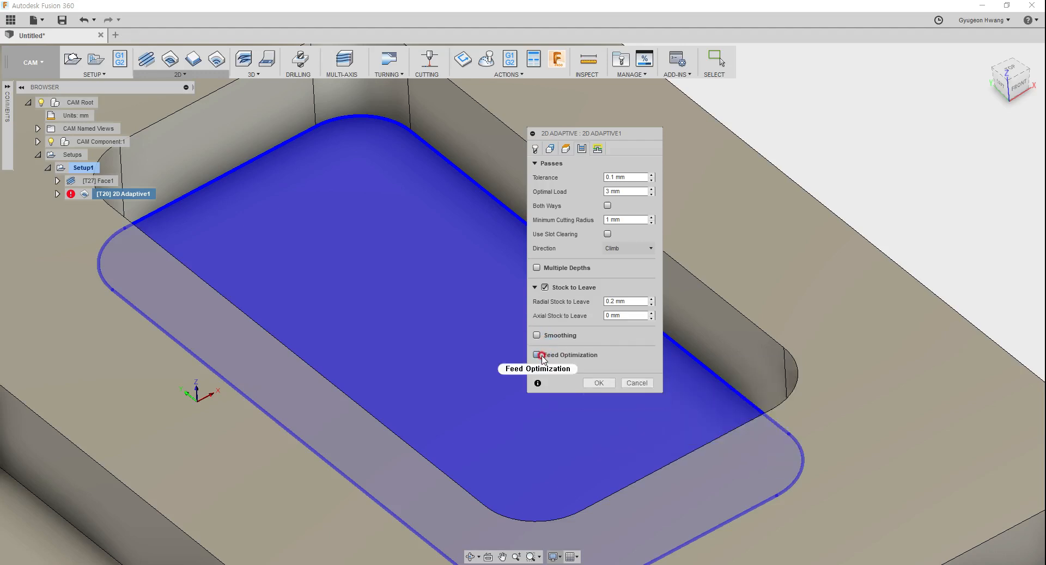
Step: Enable feed optimization for the 2D adaptive passes, check the maximum directional change setting, and disable feed optimization again
click(537, 356)
click(641, 368)
click(643, 369)
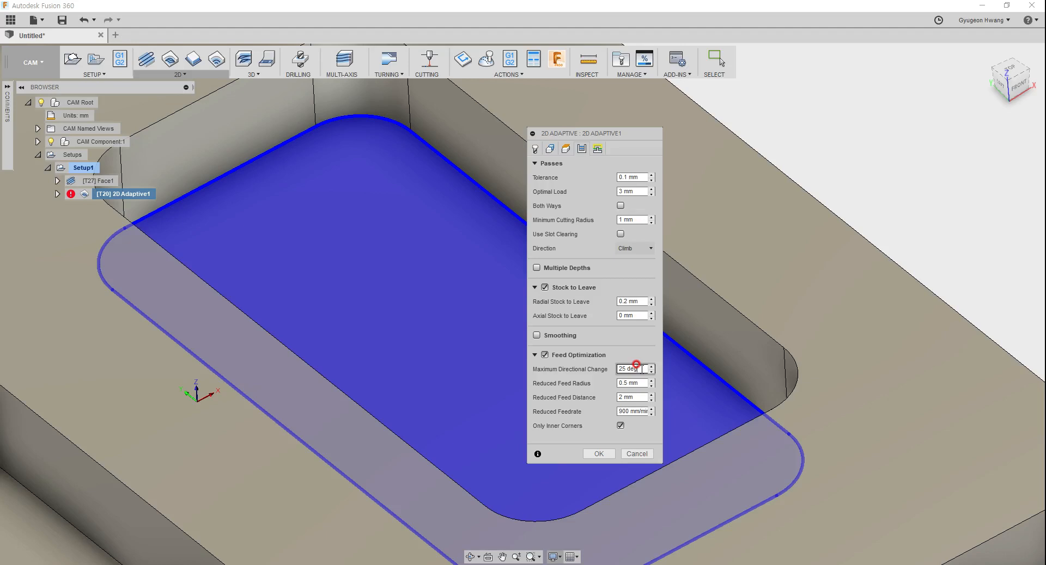
click(637, 366)
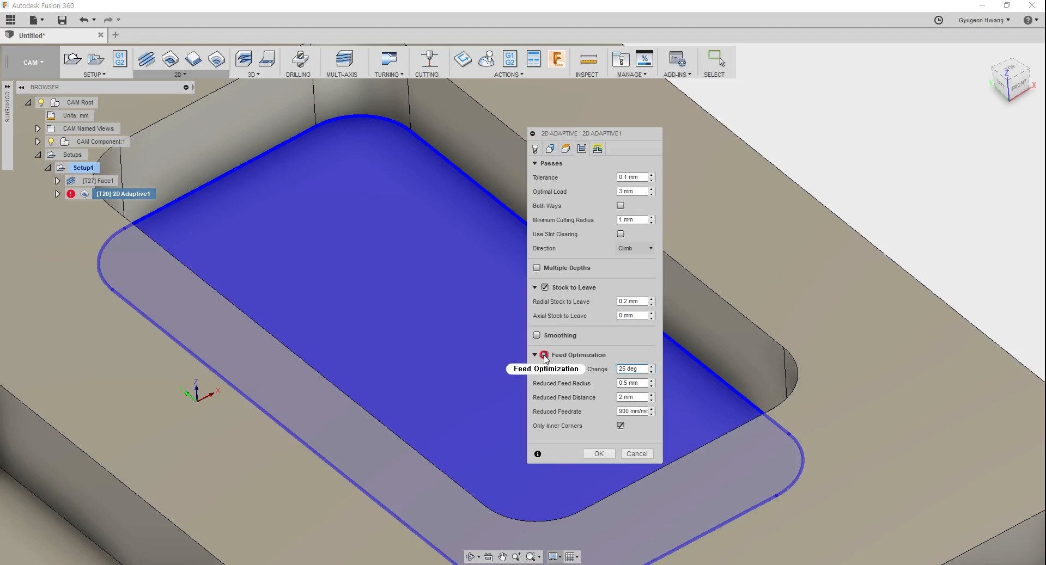
click(543, 355)
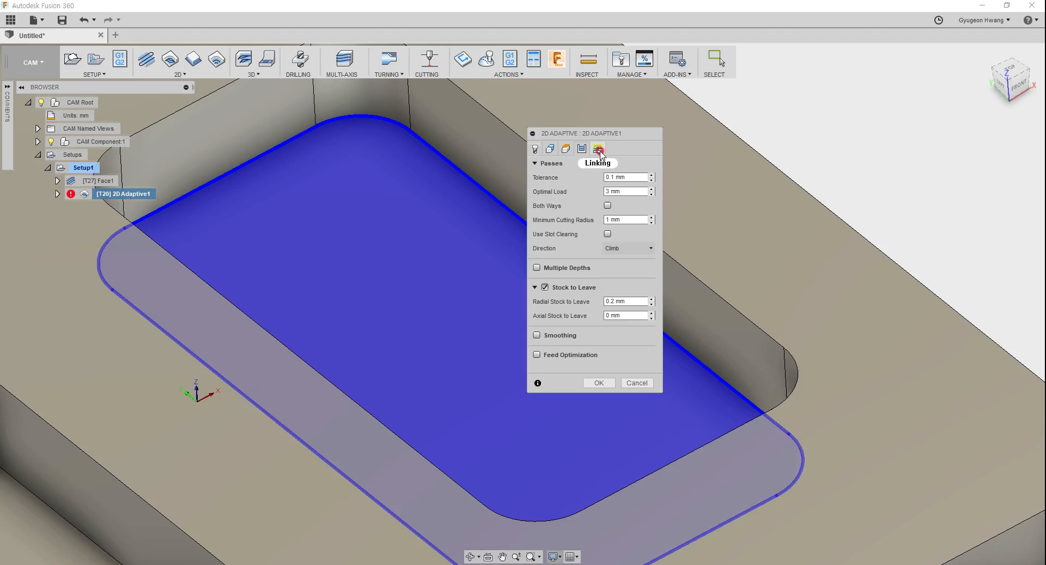
Step: Return to the linking settings, accept the 2D adaptive operation and regenerate its toolpath
click(596, 149)
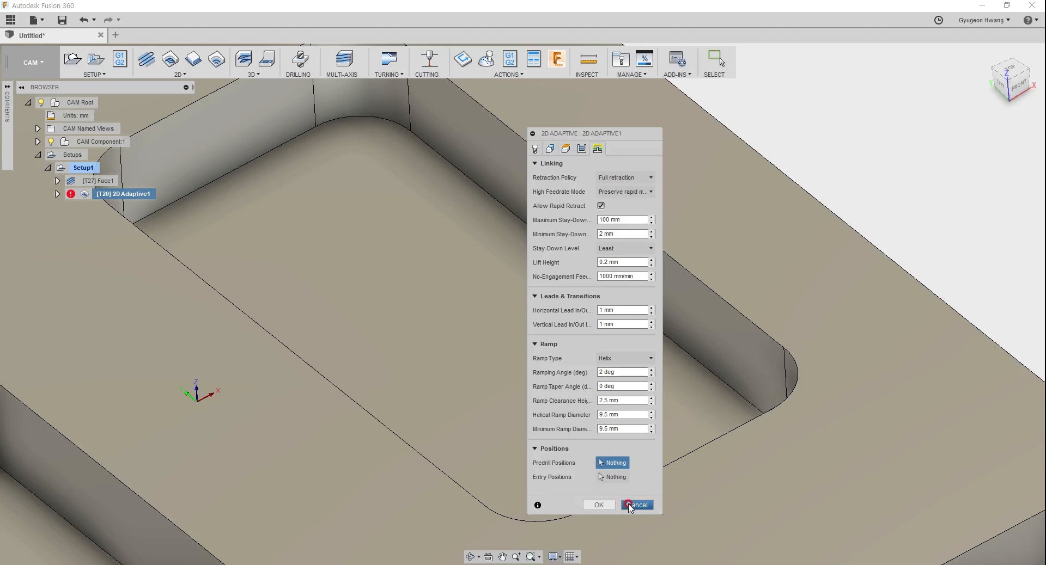
click(599, 505)
scroll(504, 385, down, 5)
scroll(504, 386, down, 3)
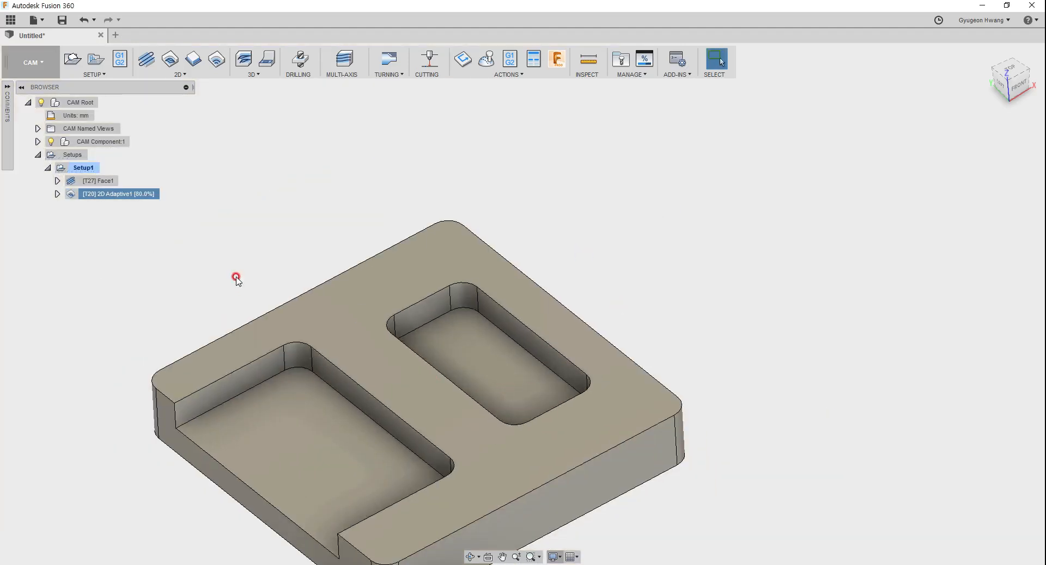